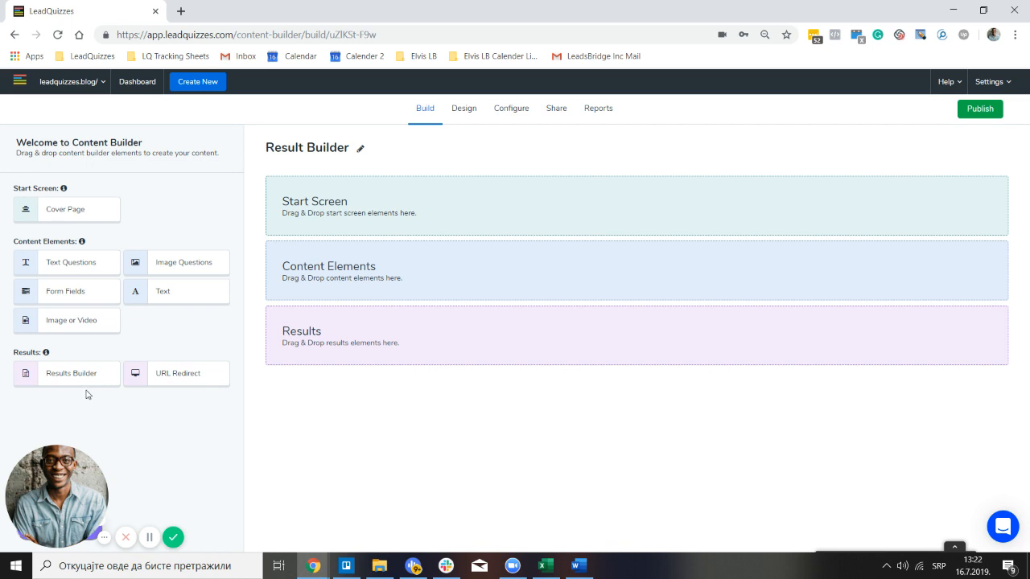
# Bring up the saved replies document in Word and scroll to the Result 2: Female Endomorph section
pyautogui.click(575, 565)
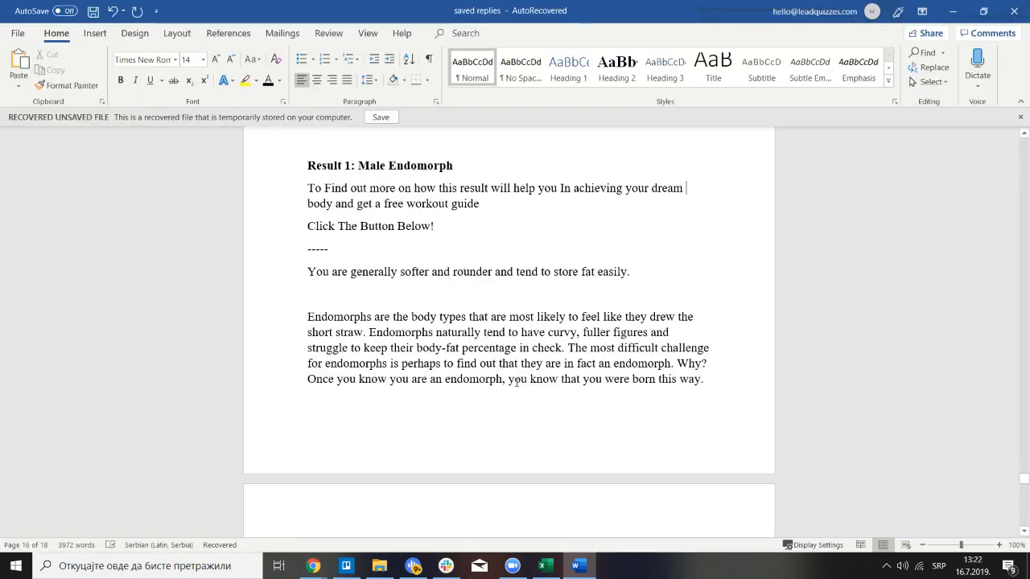
pyautogui.scroll(-6, 444, 351)
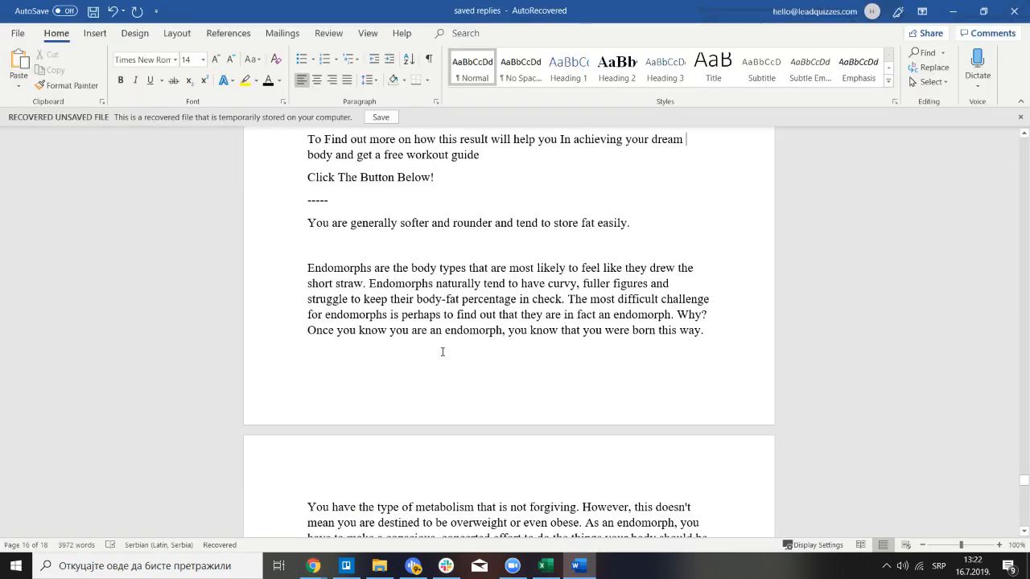
pyautogui.scroll(-2, 444, 352)
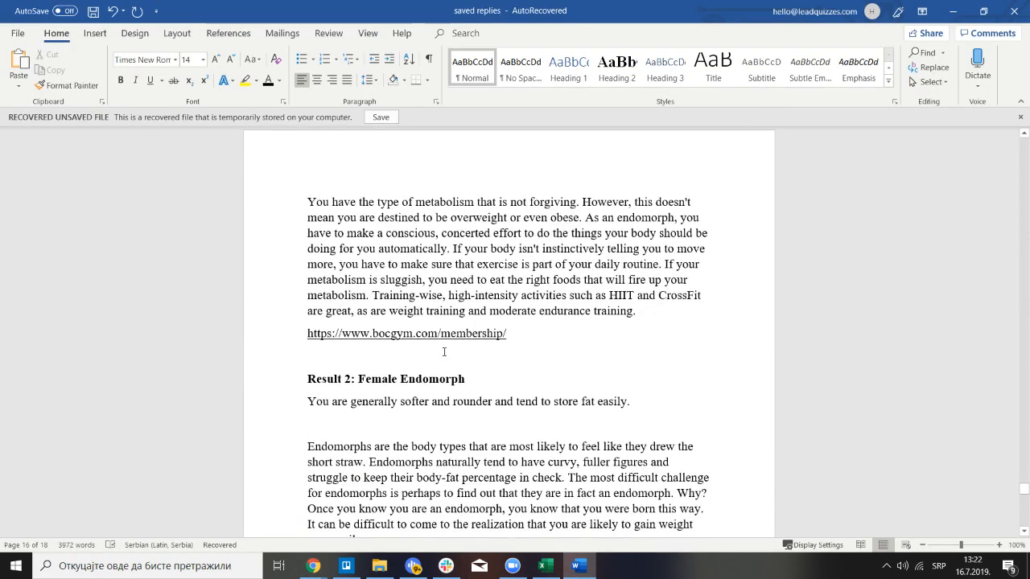
pyautogui.scroll(2, 443, 356)
pyautogui.scroll(6, 440, 357)
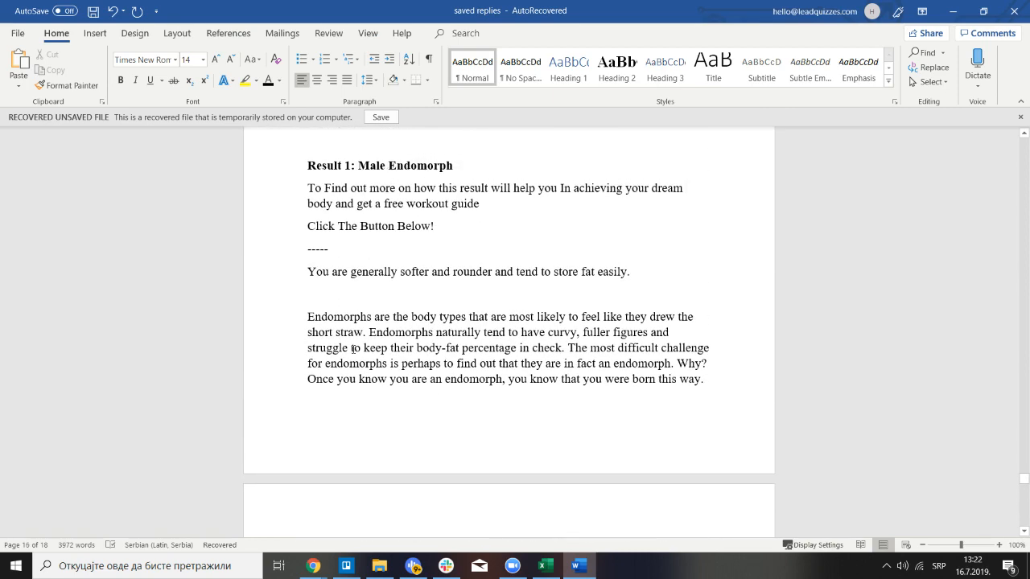
pyautogui.scroll(-5, 354, 350)
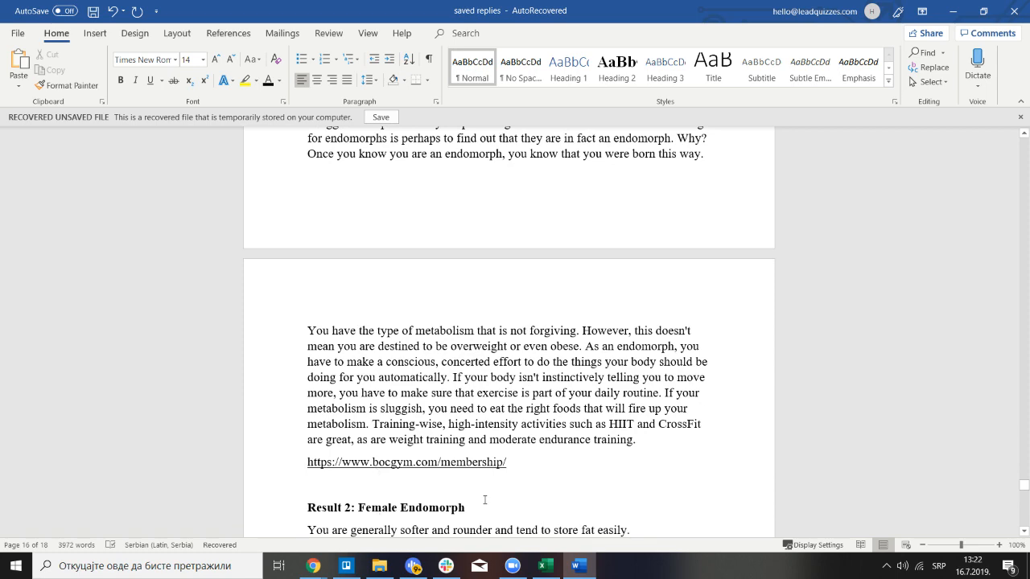
pyautogui.scroll(1, 474, 481)
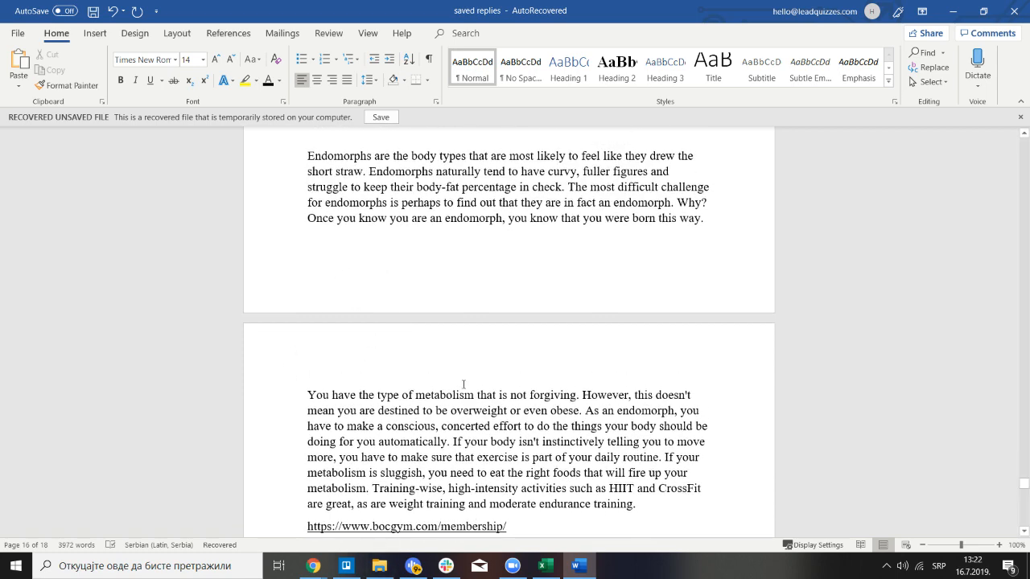
pyautogui.scroll(-2, 462, 383)
# Briefly look through the Downloads folder in File Explorer, then minimize it
pyautogui.click(377, 569)
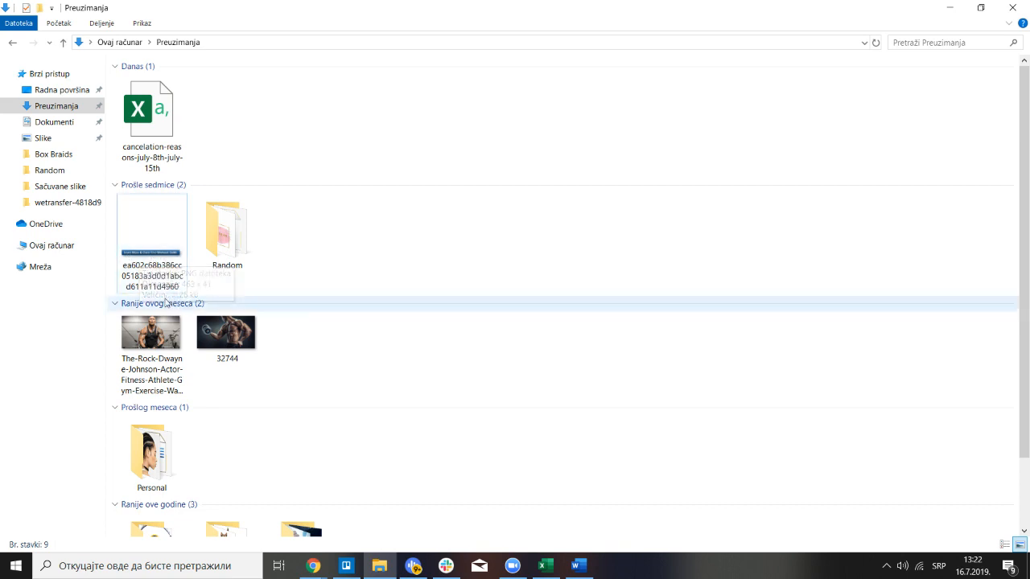
pyautogui.click(949, 8)
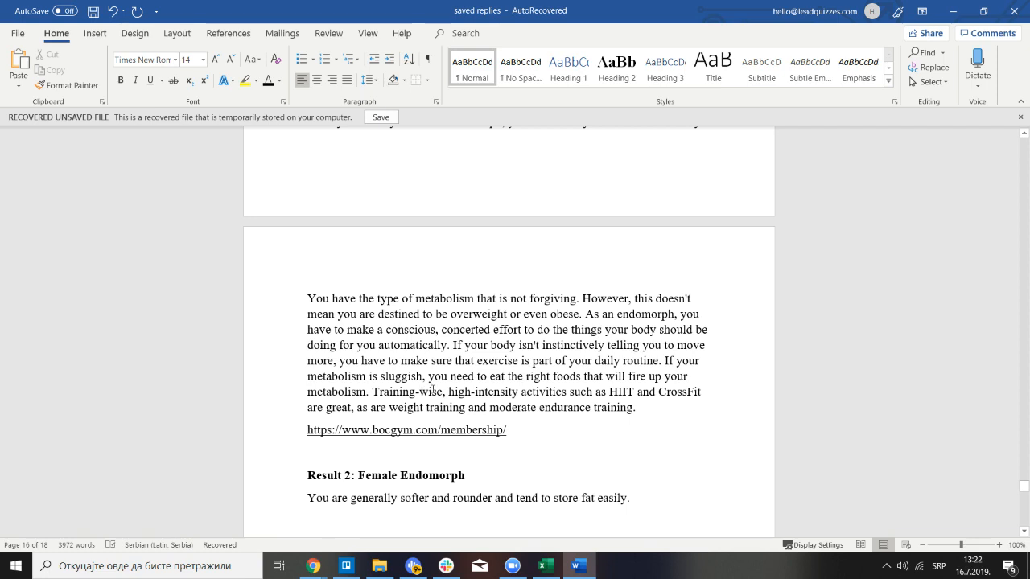
pyautogui.moveTo(312, 567)
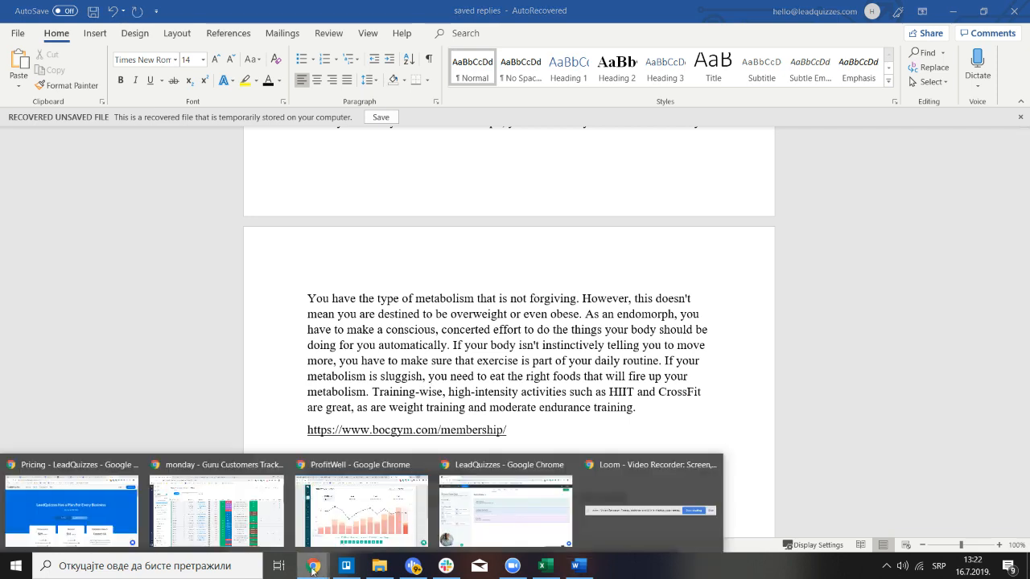
# Drop a Results Builder into the LeadQuizzes Results area, then return to the Word document
pyautogui.click(490, 523)
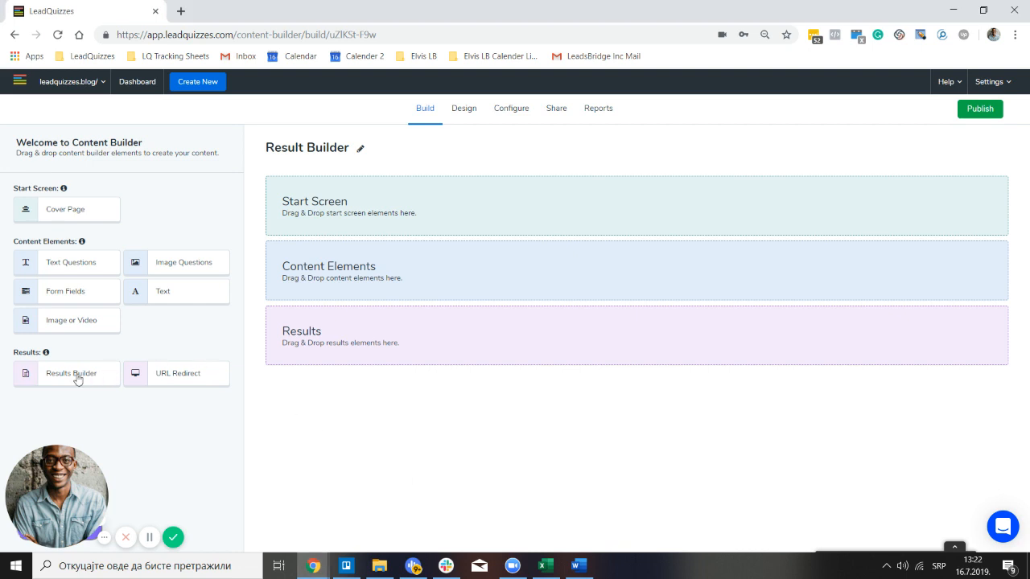
pyautogui.moveTo(77, 380); pyautogui.dragTo(327, 337)
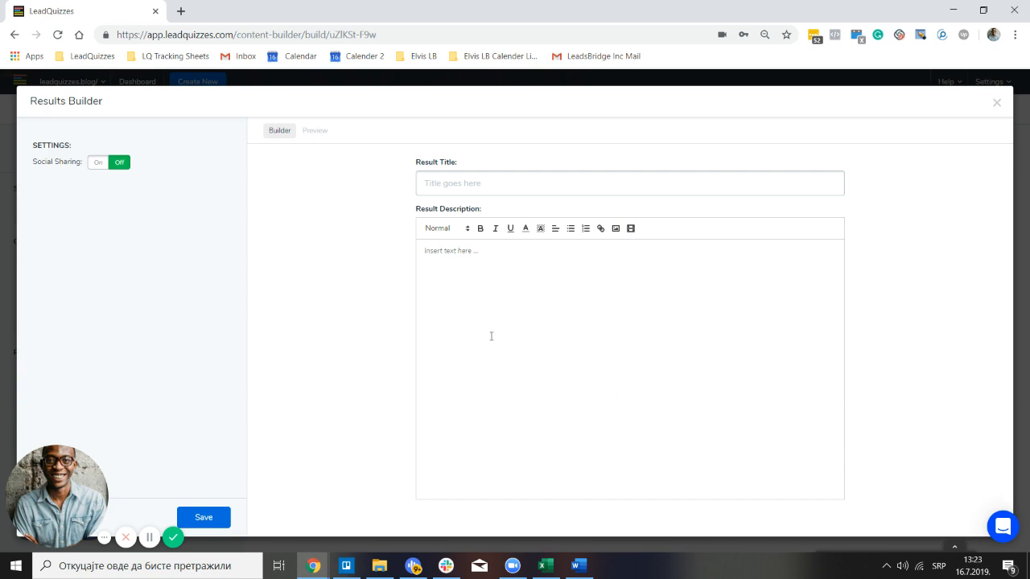
pyautogui.click(576, 565)
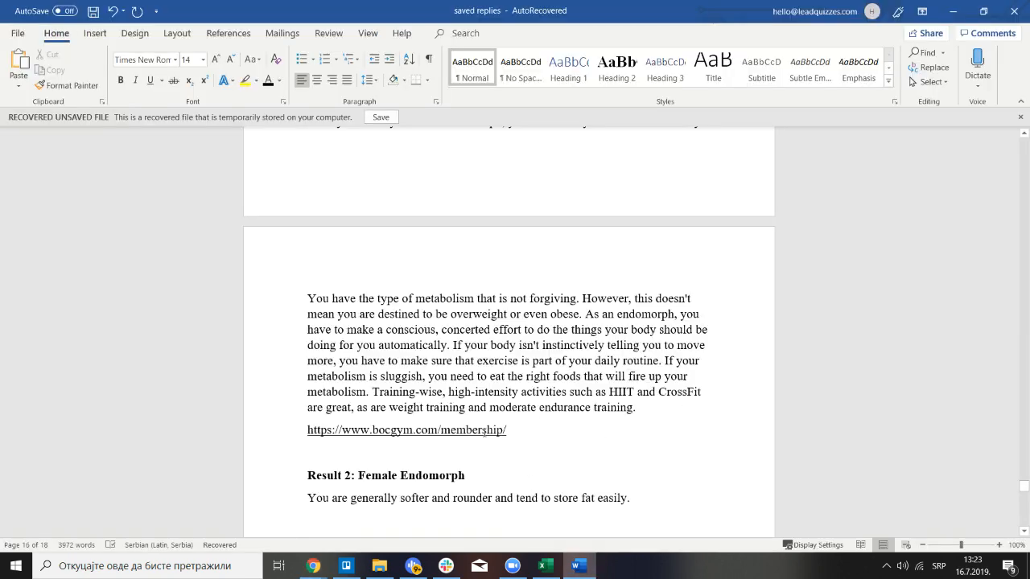
# Copy the 'To Find out more…' free-workout-guide sentence under Result 1, then return to LeadQuizzes
pyautogui.scroll(4, 484, 433)
pyautogui.scroll(3, 484, 433)
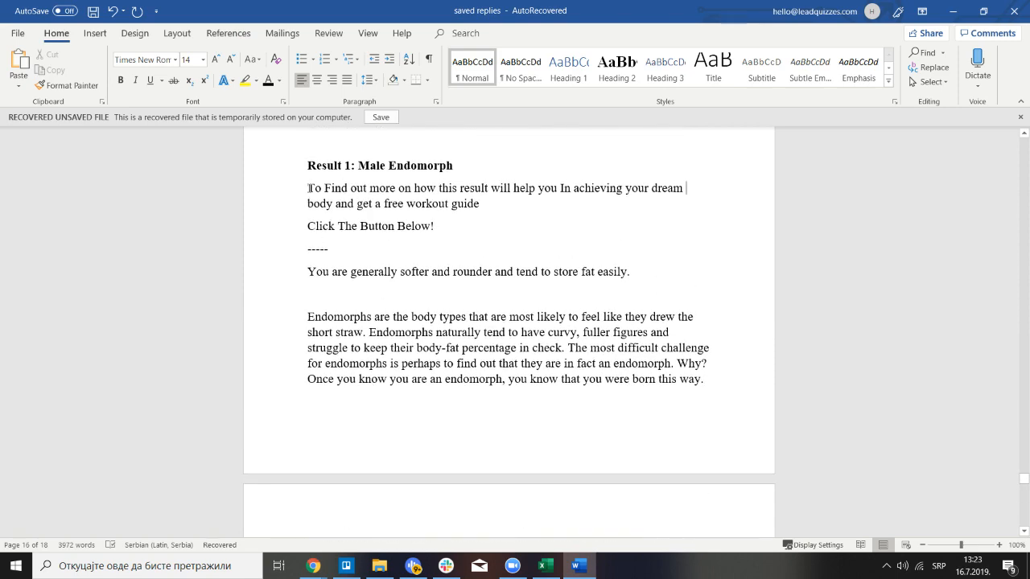
pyautogui.moveTo(309, 188); pyautogui.dragTo(489, 210)
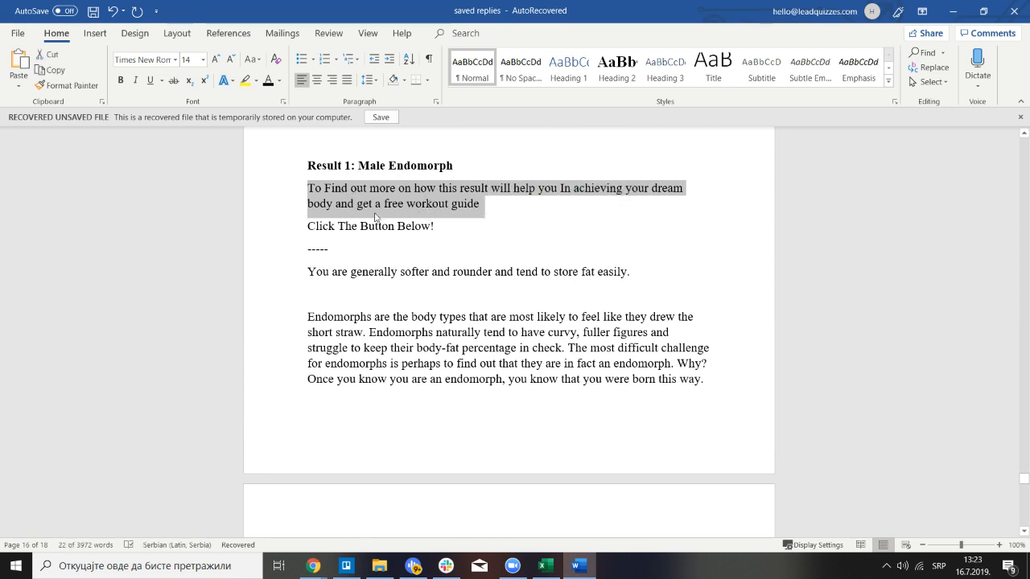
pyautogui.rightClick(455, 208)
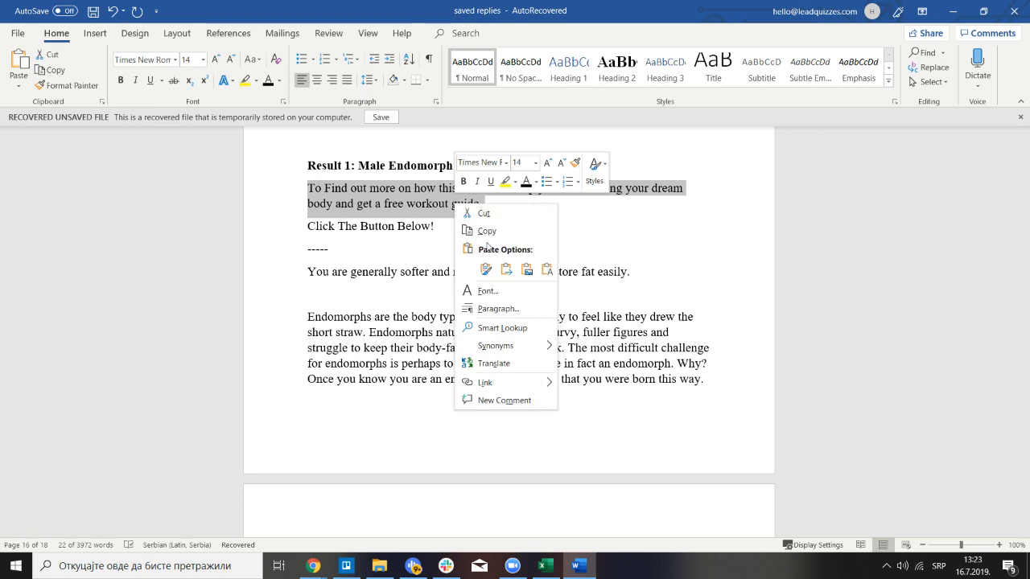
pyautogui.click(488, 232)
pyautogui.click(313, 565)
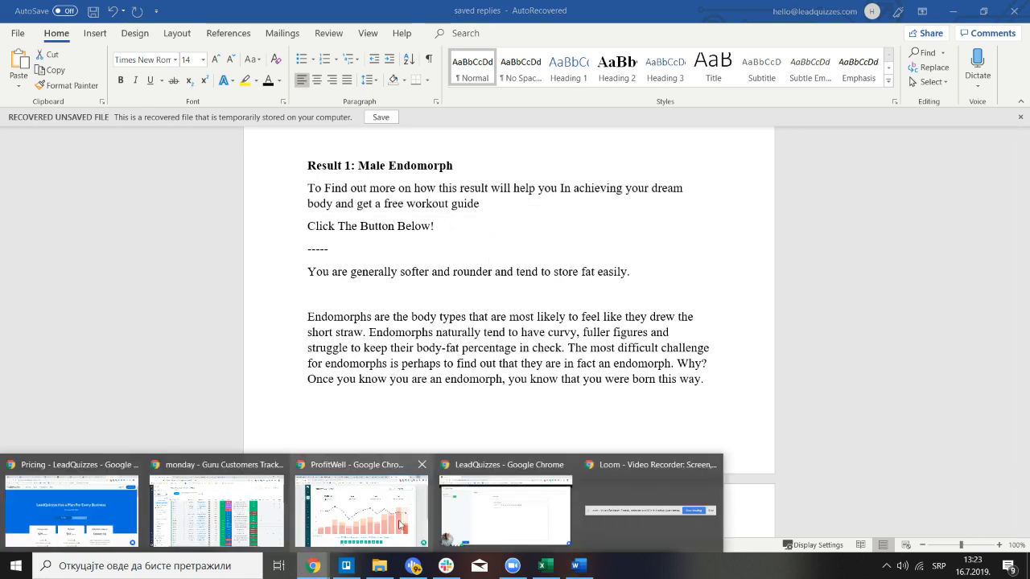
pyautogui.click(470, 496)
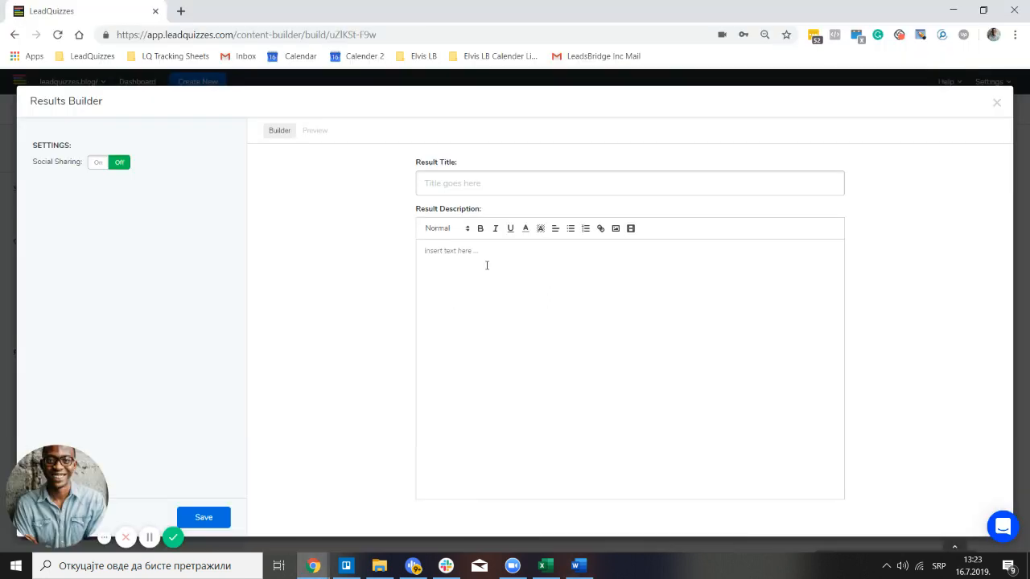
# Paste the free-workout-guide sentence as the Result Title, preview it, then return to Word
pyautogui.rightClick(484, 191)
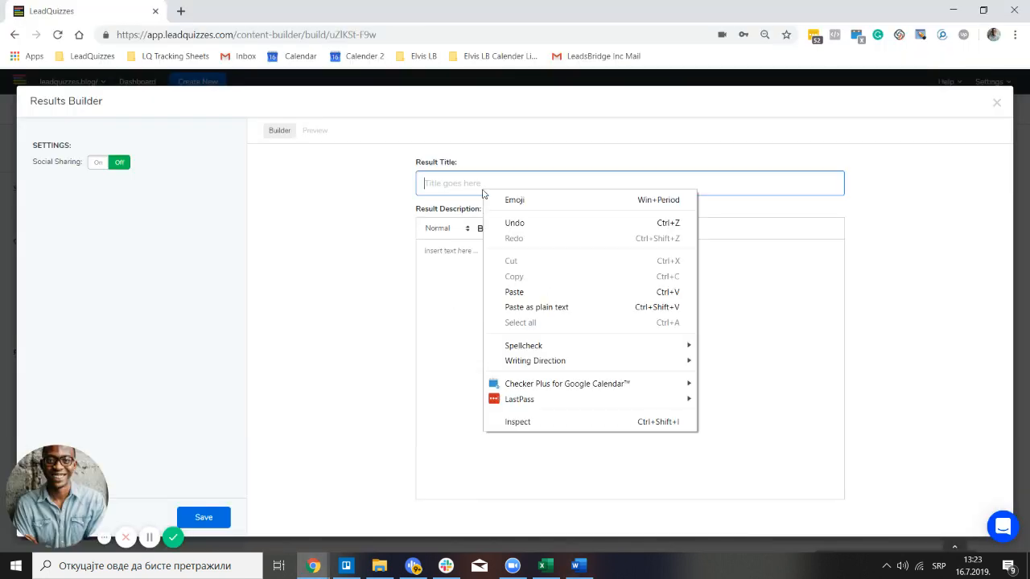
pyautogui.click(508, 292)
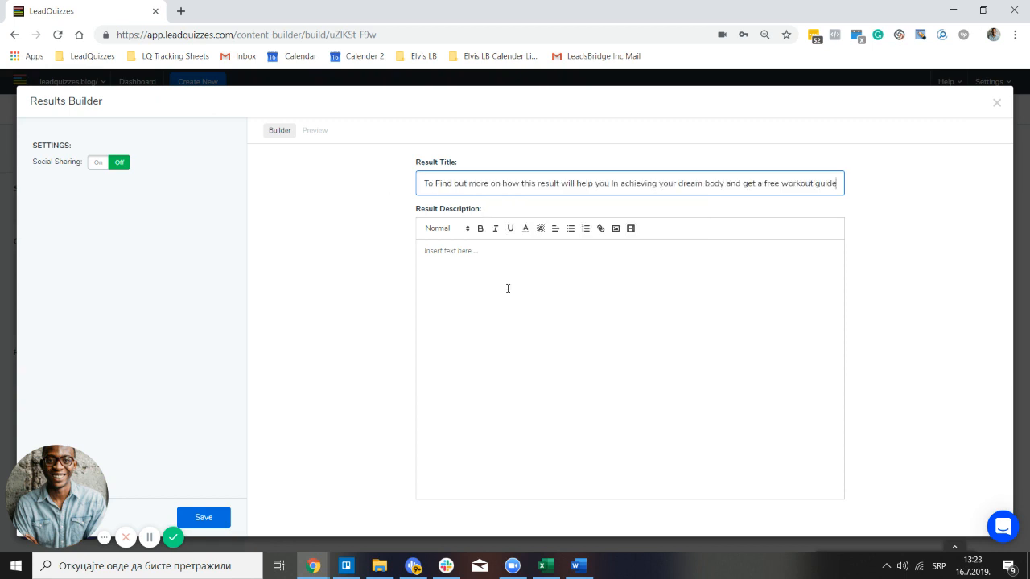
pyautogui.click(314, 131)
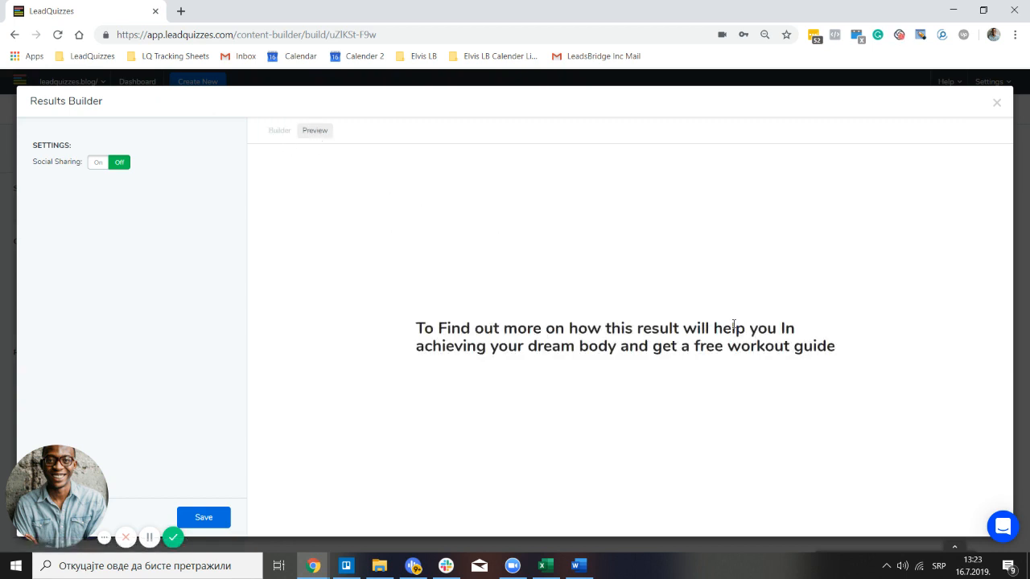
pyautogui.click(287, 134)
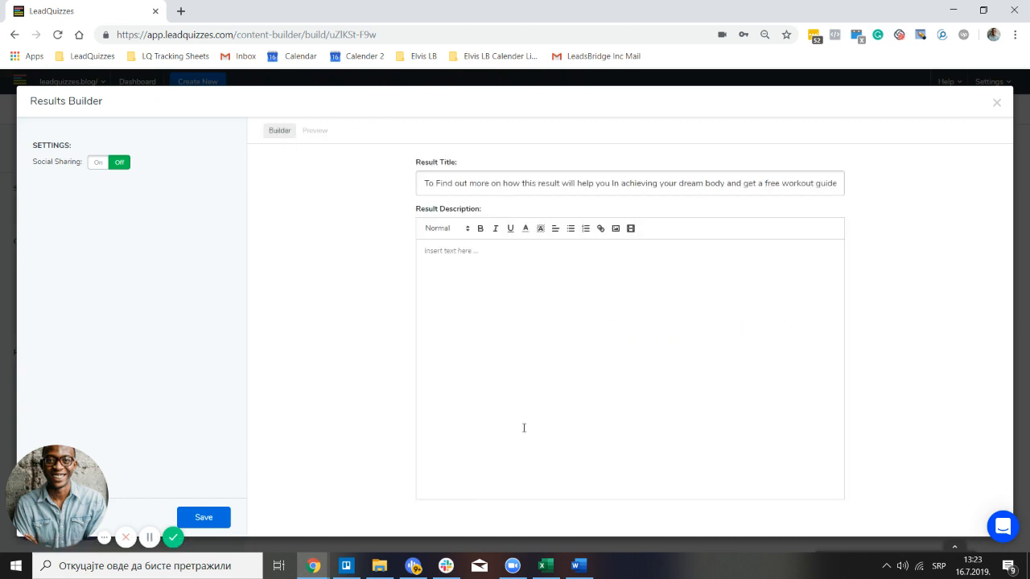
pyautogui.click(587, 565)
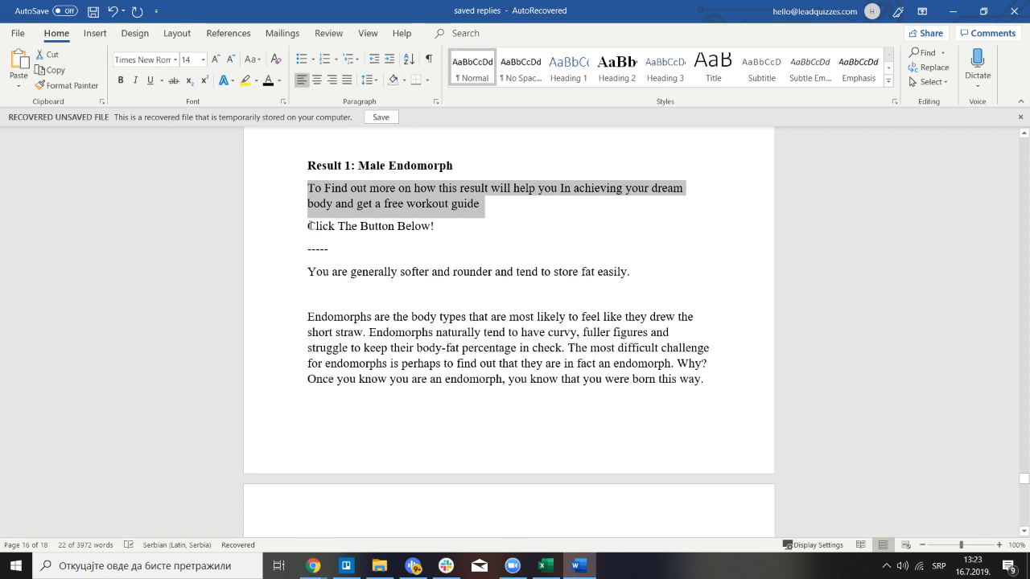
# Copy the line 'Click The Button Below!' in Word, then bring the LeadQuizzes result form forward
pyautogui.moveTo(309, 226); pyautogui.dragTo(453, 227)
pyautogui.rightClick(414, 230)
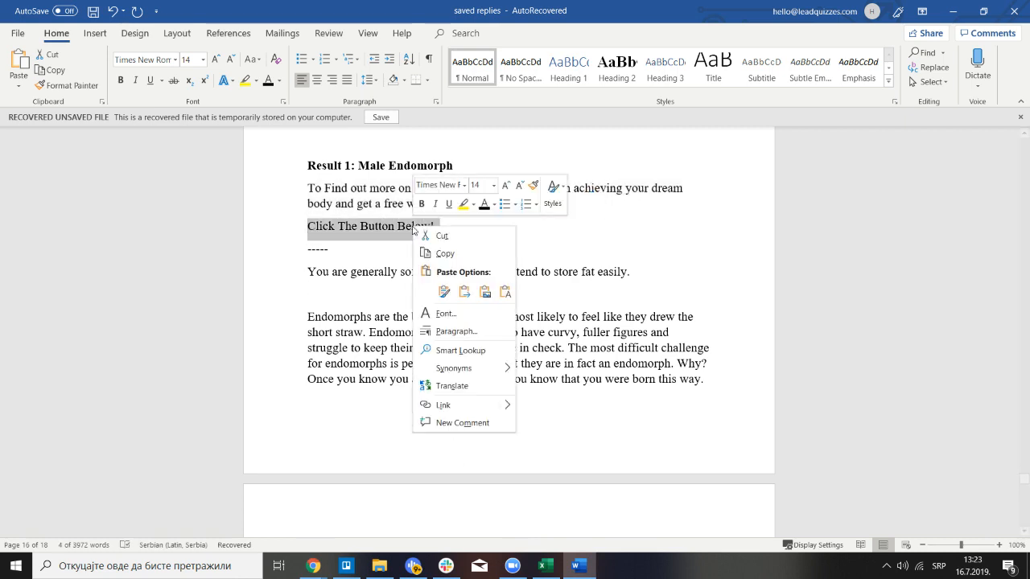
pyautogui.click(446, 254)
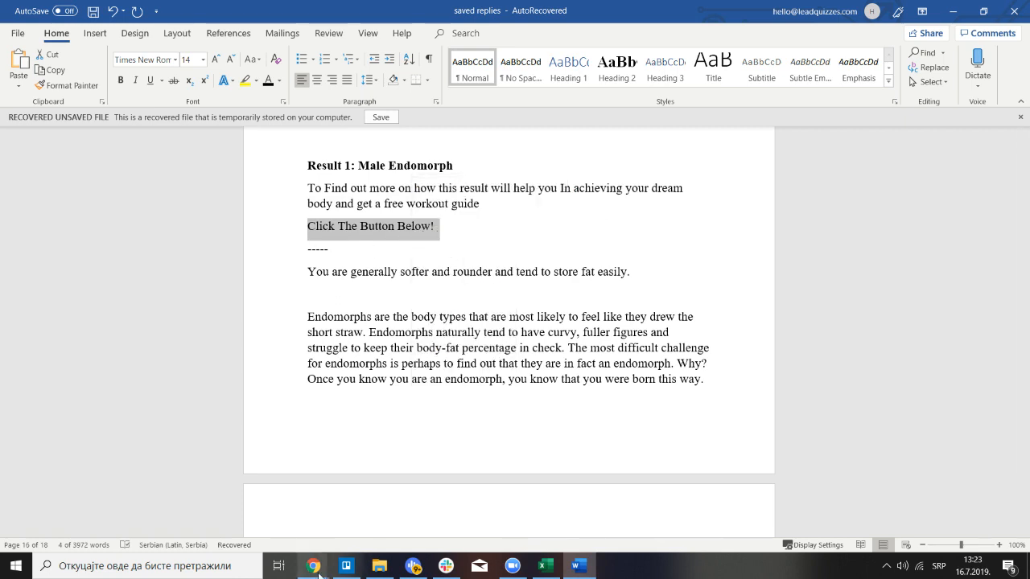
pyautogui.moveTo(319, 573)
pyautogui.click(519, 523)
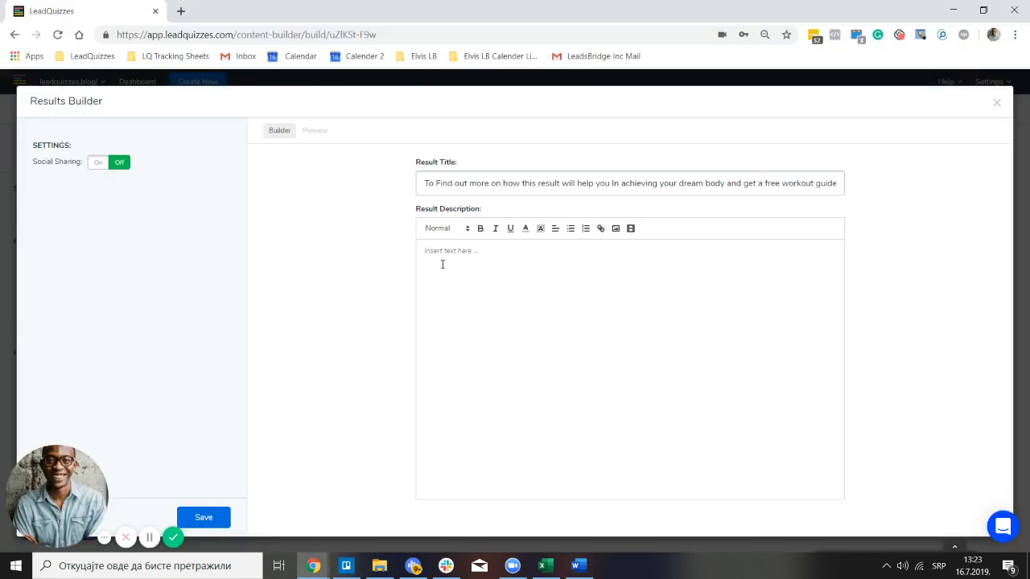
# Paste 'Click The Button Below!' into the Result Description editor
pyautogui.rightClick(447, 262)
pyautogui.click(499, 357)
# Upload the Learn More & Claim Free Workout Guide button PNG from Downloads into the description
pyautogui.click(616, 230)
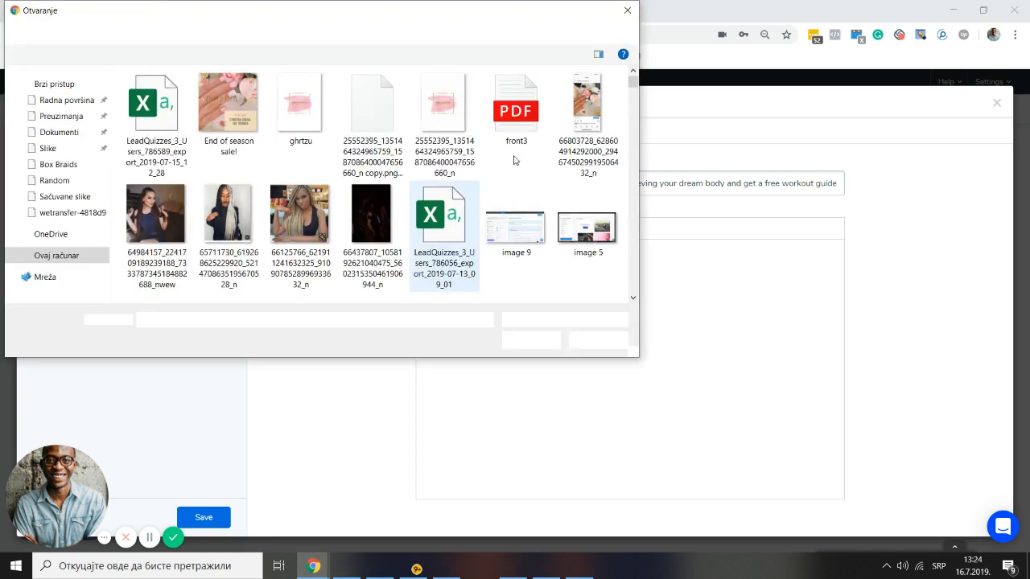
pyautogui.click(76, 115)
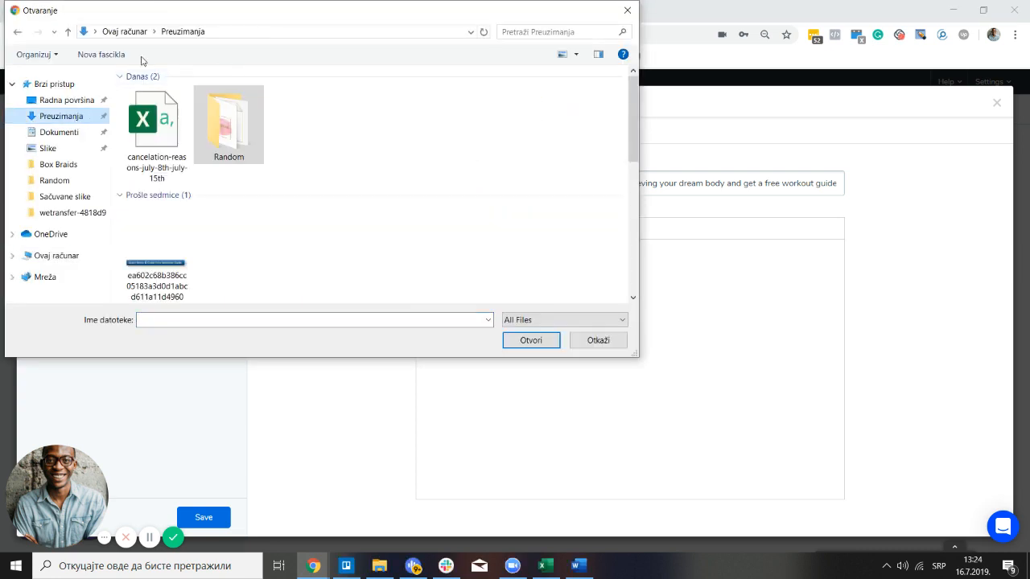
pyautogui.scroll(-3, 321, 201)
pyautogui.scroll(3, 201, 217)
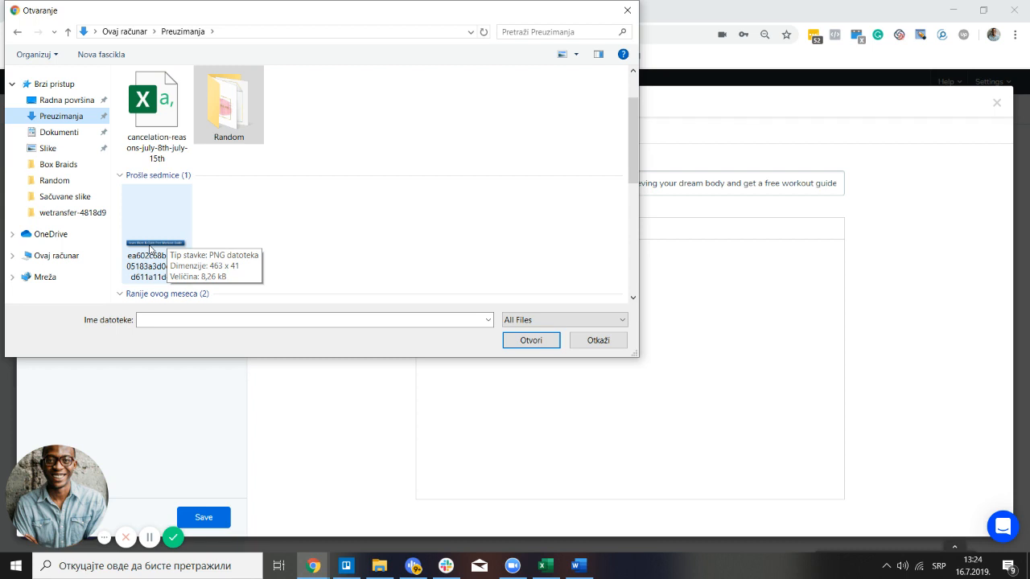
pyautogui.click(149, 250)
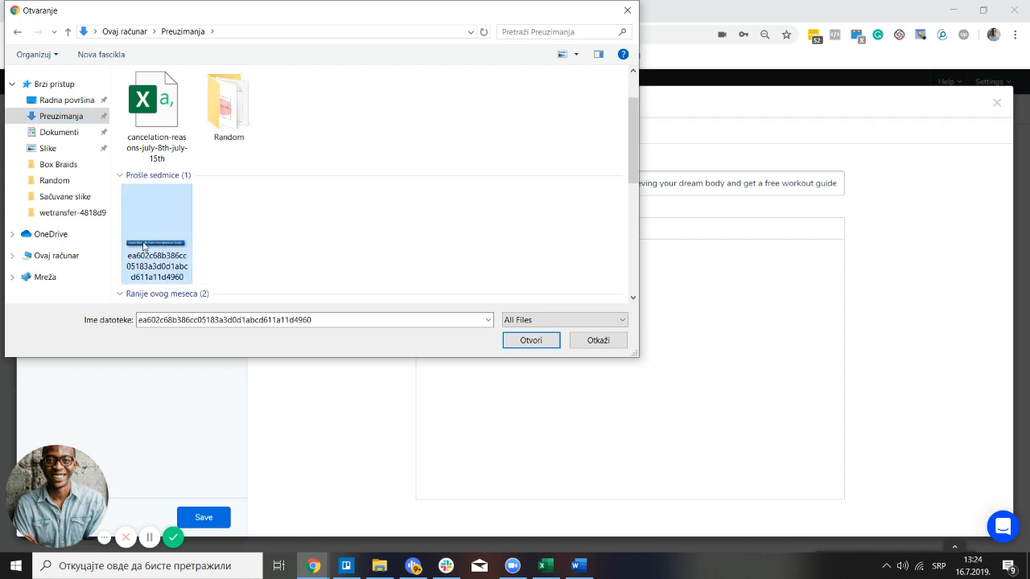
pyautogui.click(536, 346)
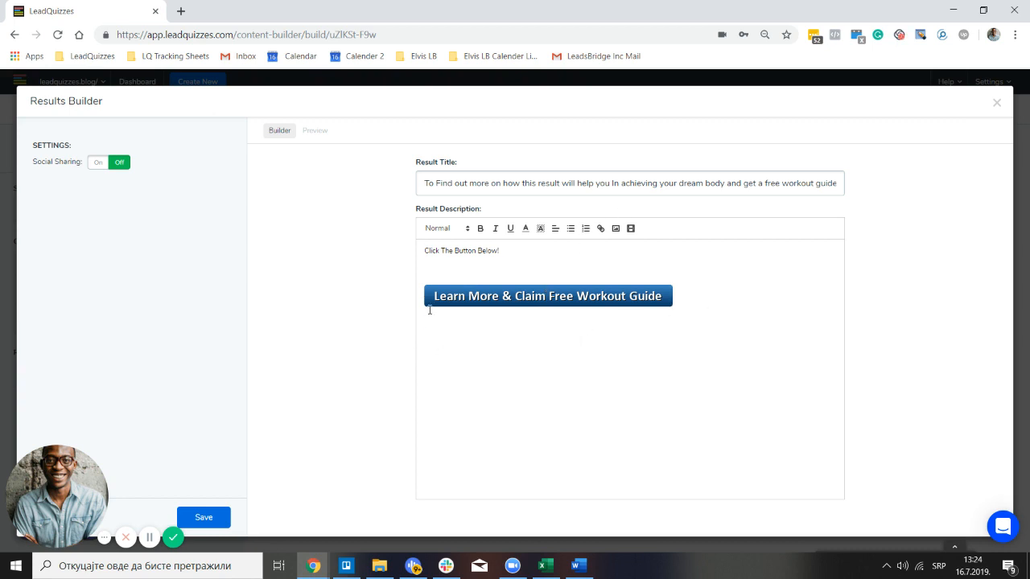
# Copy 'Male Endomorph' from Word and paste it below the button image in LeadQuizzes
pyautogui.click(577, 566)
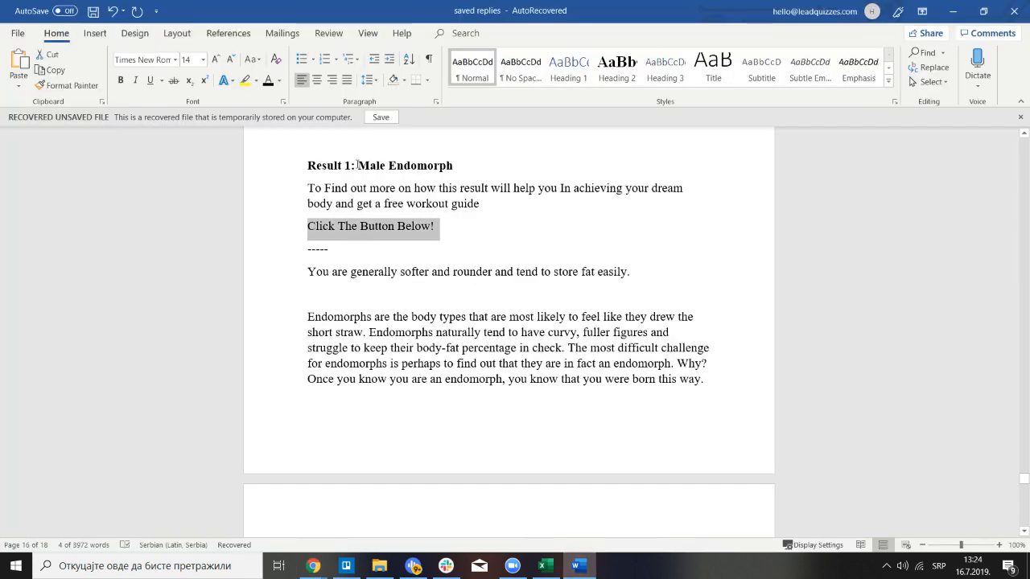
pyautogui.moveTo(358, 164); pyautogui.dragTo(455, 166)
pyautogui.rightClick(455, 174)
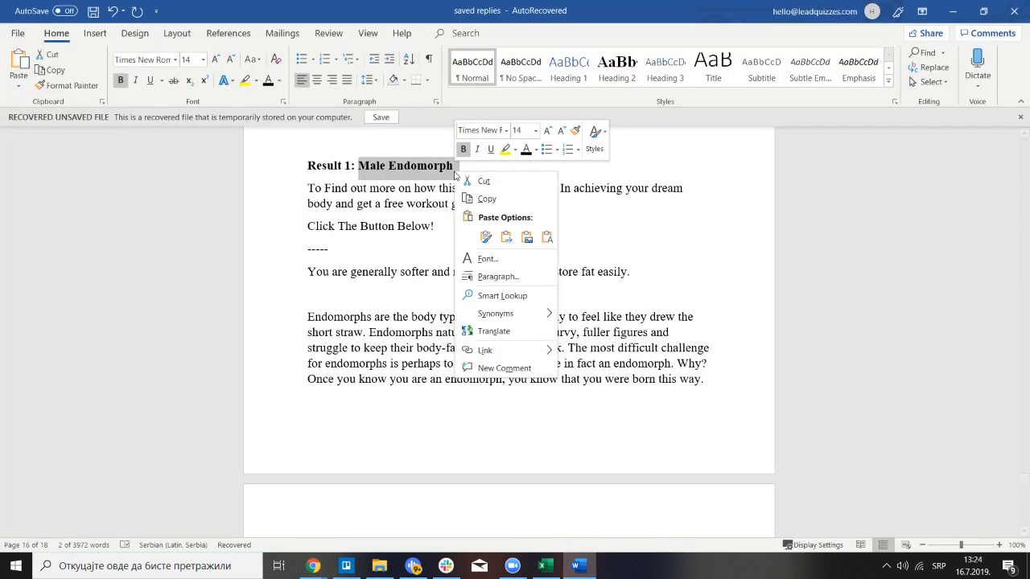
pyautogui.click(492, 202)
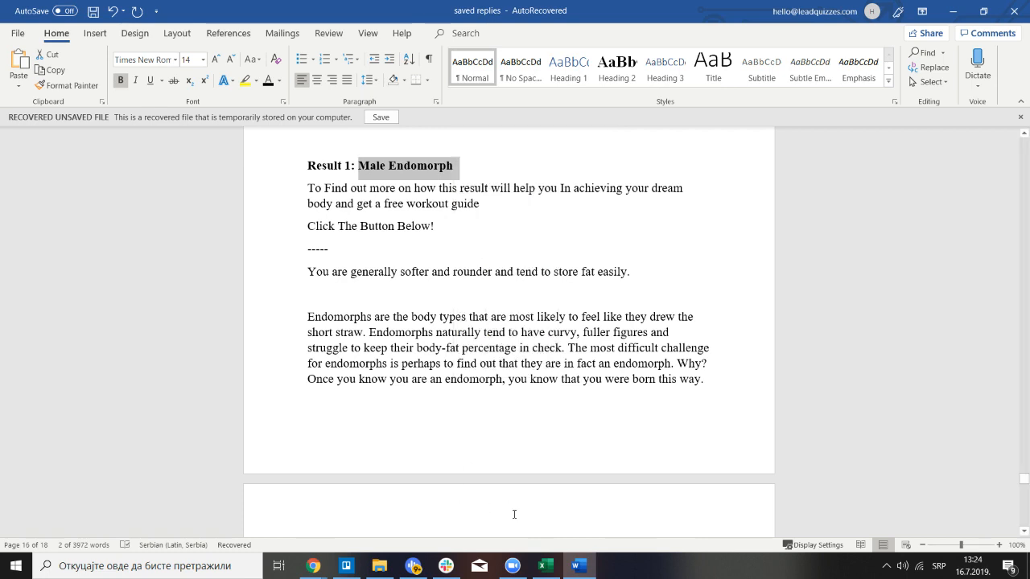
pyautogui.click(314, 565)
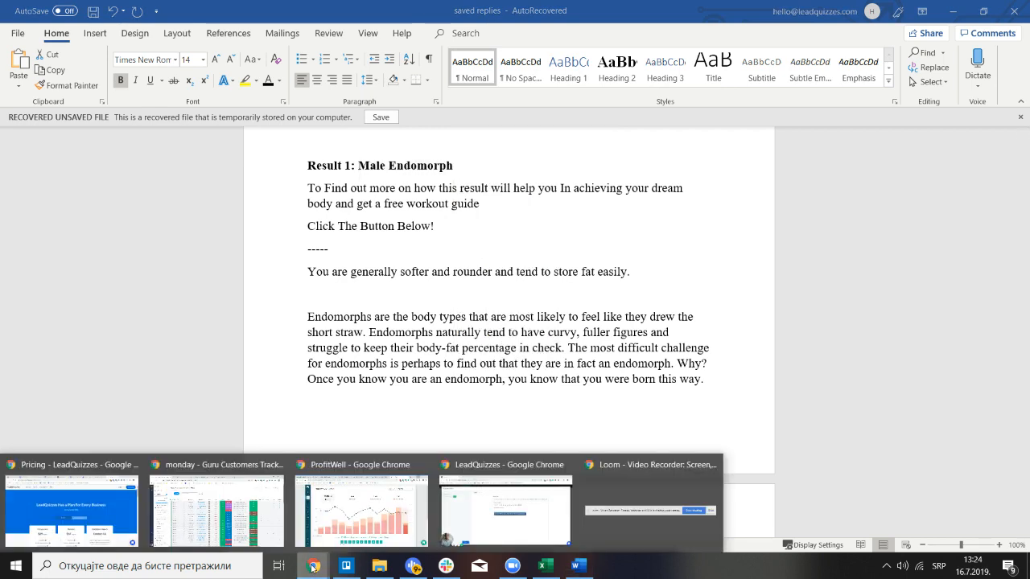
pyautogui.click(505, 508)
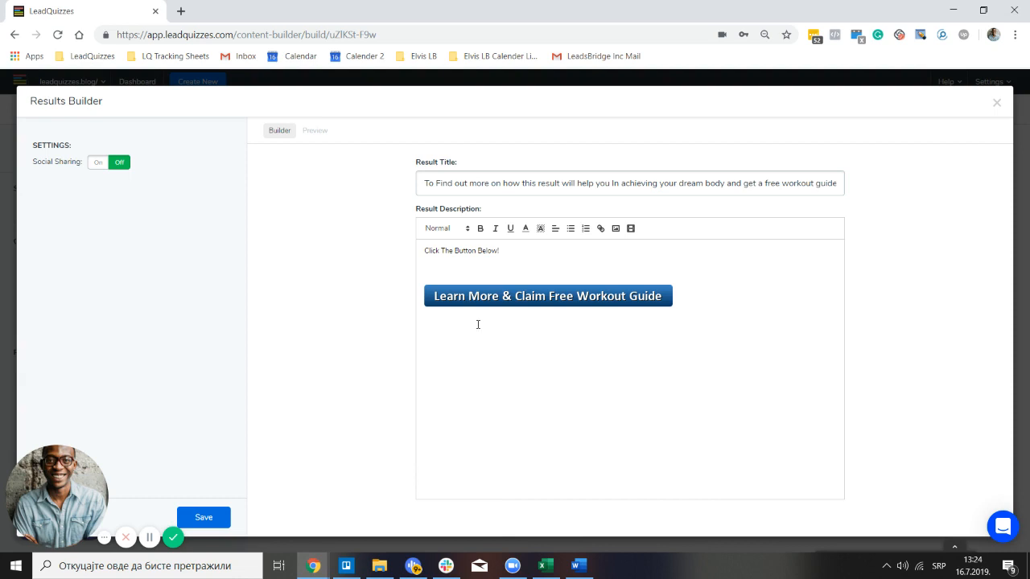
pyautogui.rightClick(477, 324)
pyautogui.click(546, 183)
# Copy the endomorph description paragraphs, from 'You are generally softer' through the training paragraph
pyautogui.click(576, 565)
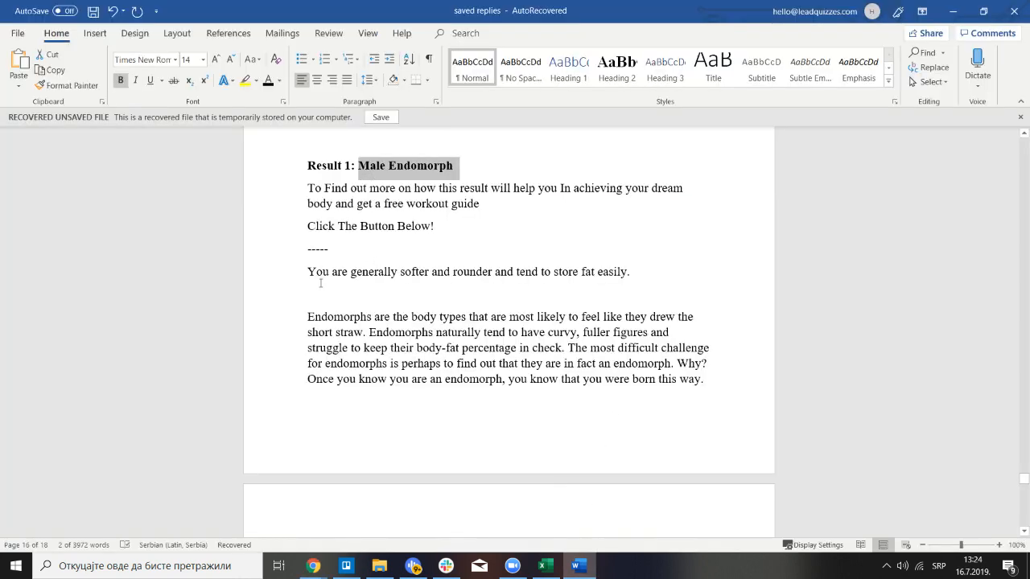
pyautogui.moveTo(308, 270); pyautogui.dragTo(726, 452)
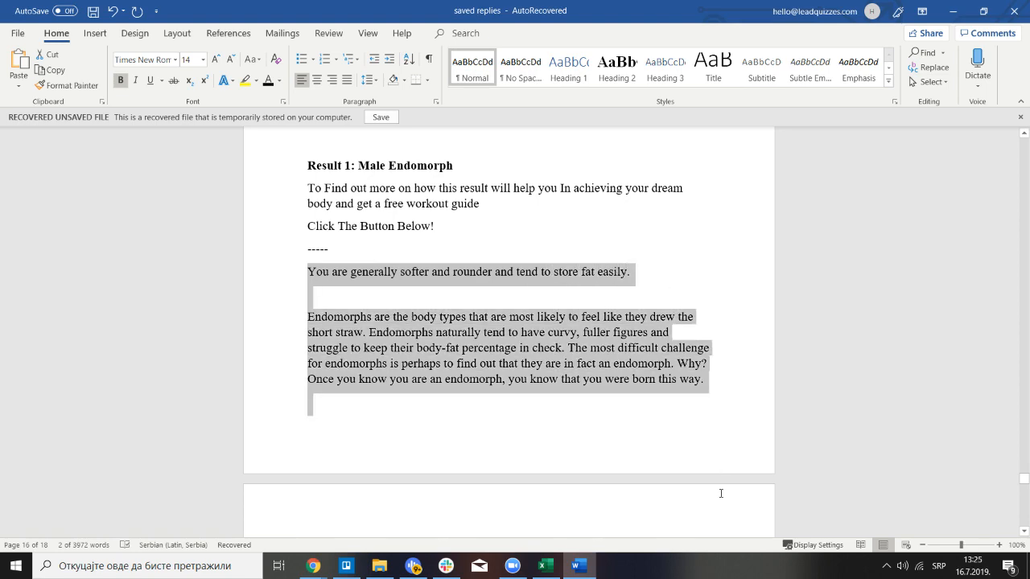
pyautogui.moveTo(721, 493); pyautogui.dragTo(643, 428)
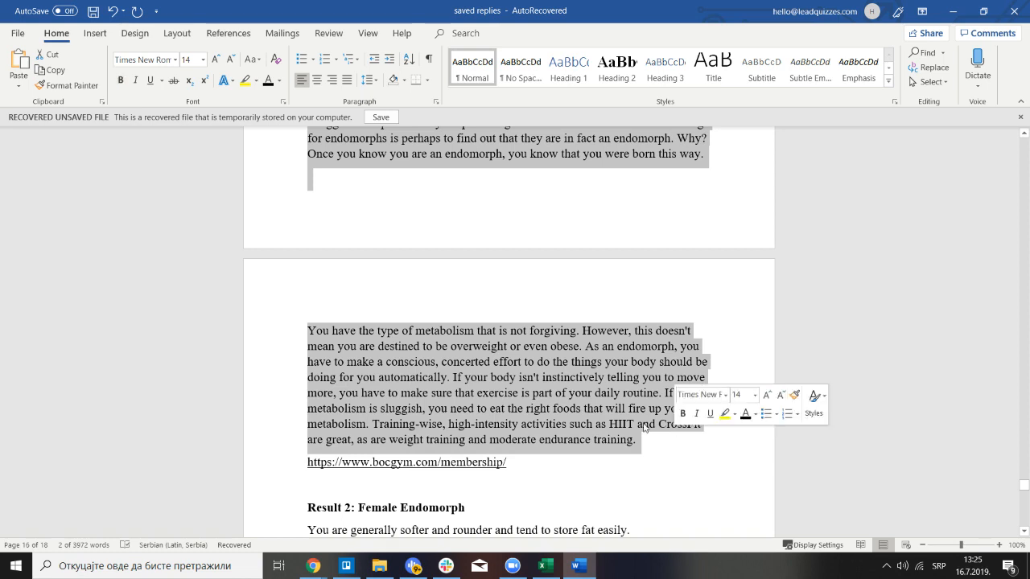
pyautogui.rightClick(534, 376)
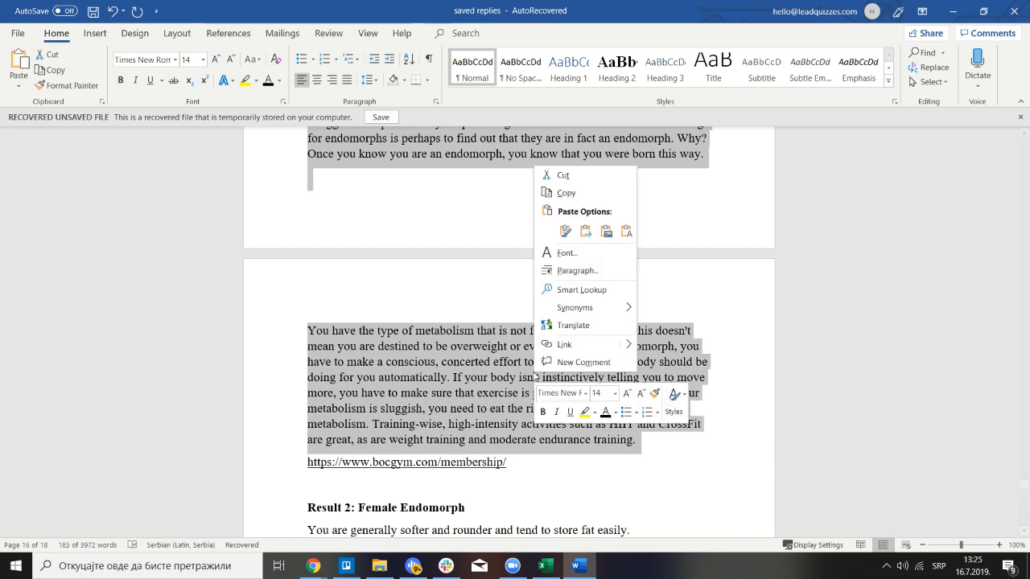
pyautogui.click(566, 200)
pyautogui.click(313, 565)
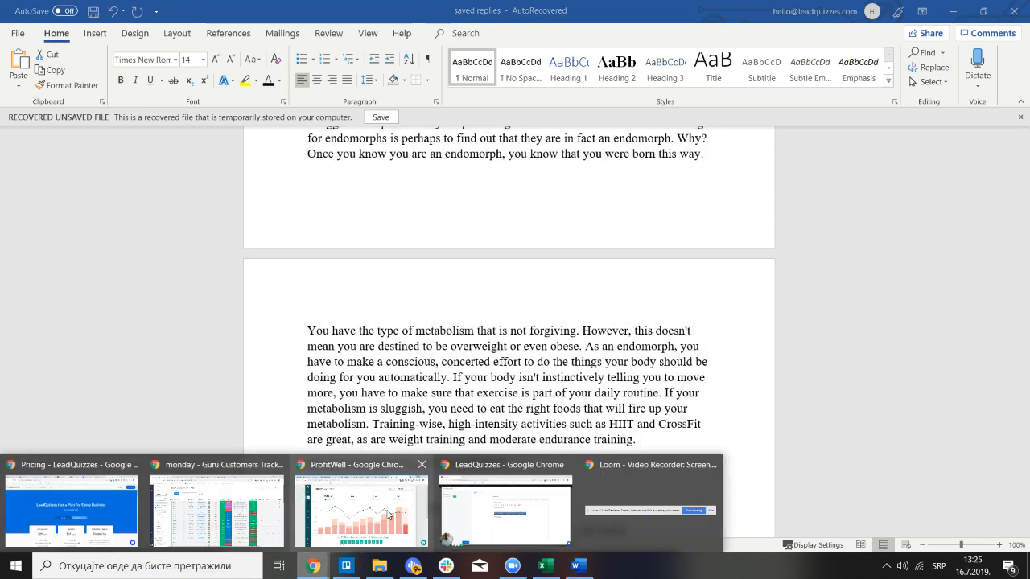
# Paste the endomorph paragraphs under Male Endomorph and upload a gym photo of a muscular man below them
pyautogui.click(449, 516)
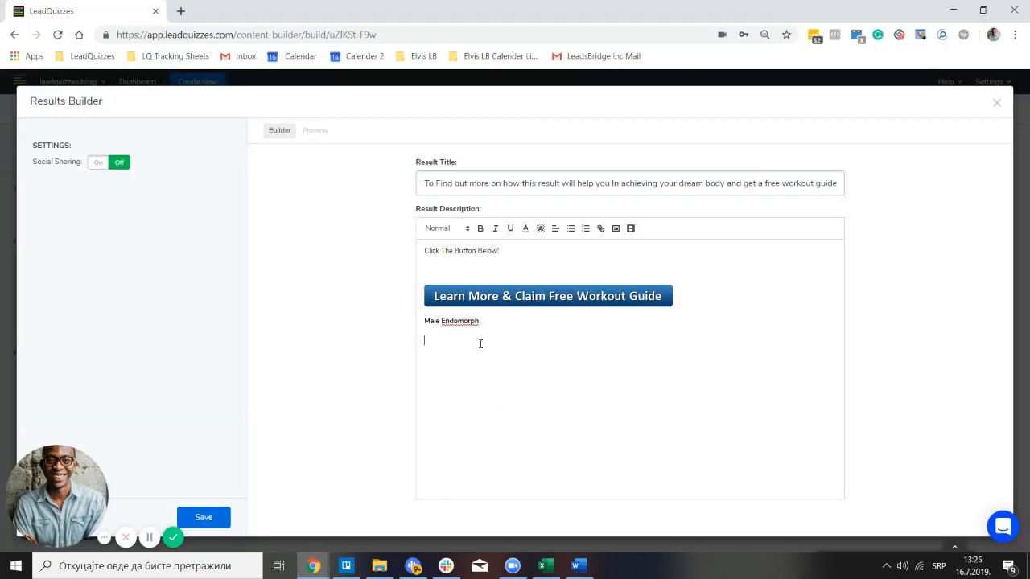
pyautogui.hotkey('ctrl', 'v')
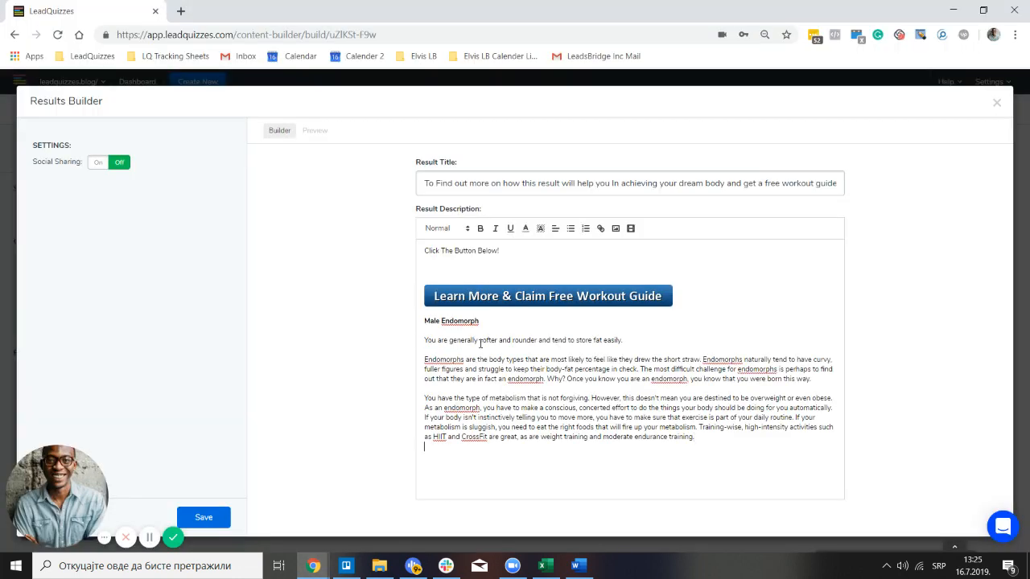
pyautogui.click(614, 229)
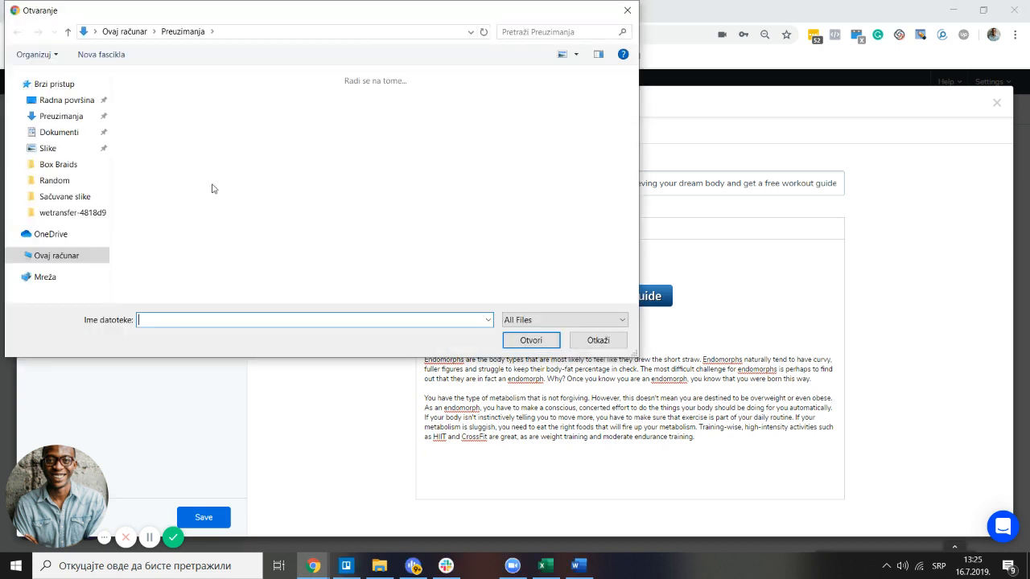
pyautogui.scroll(-5, 210, 177)
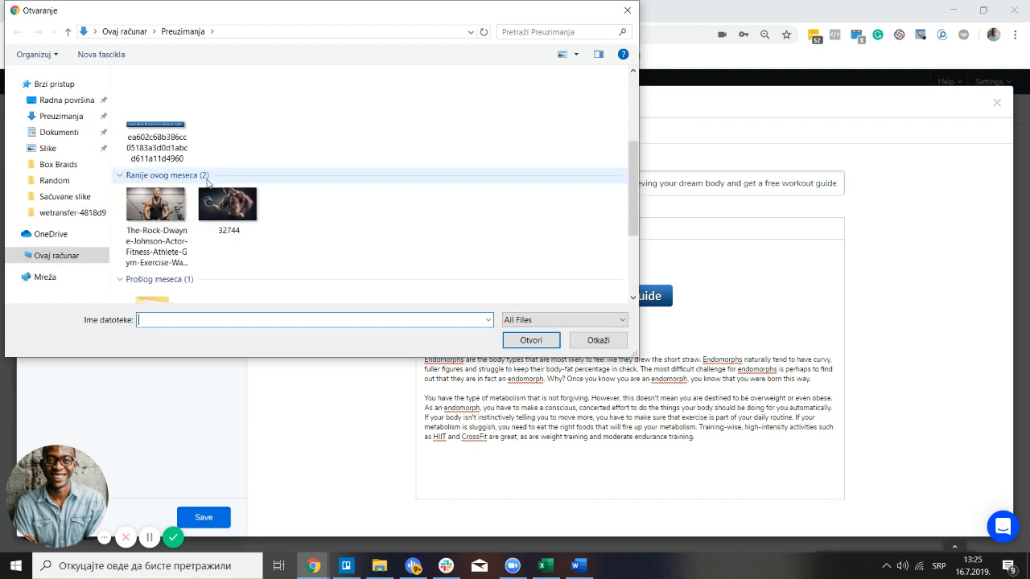
pyautogui.click(155, 210)
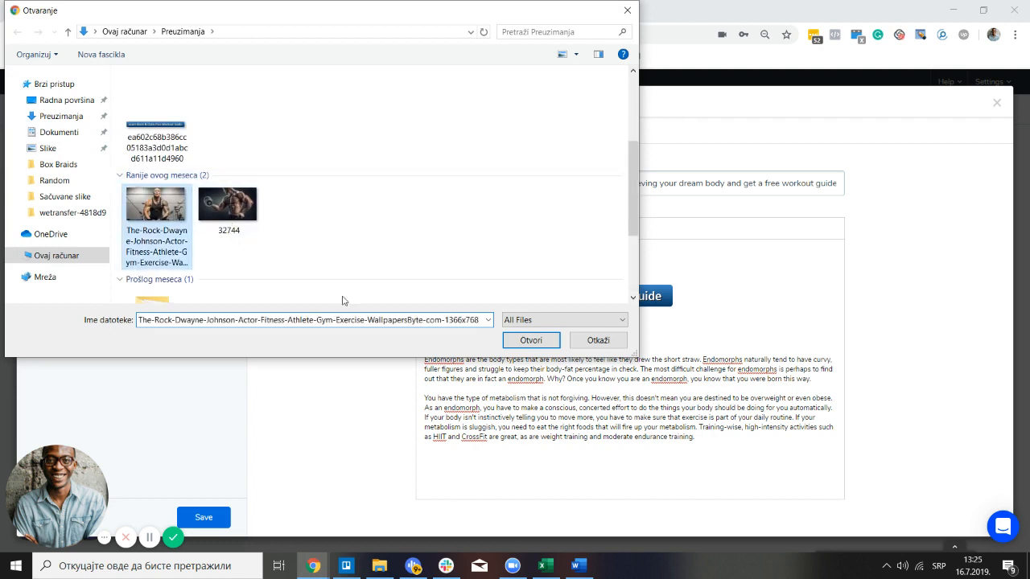
pyautogui.click(530, 339)
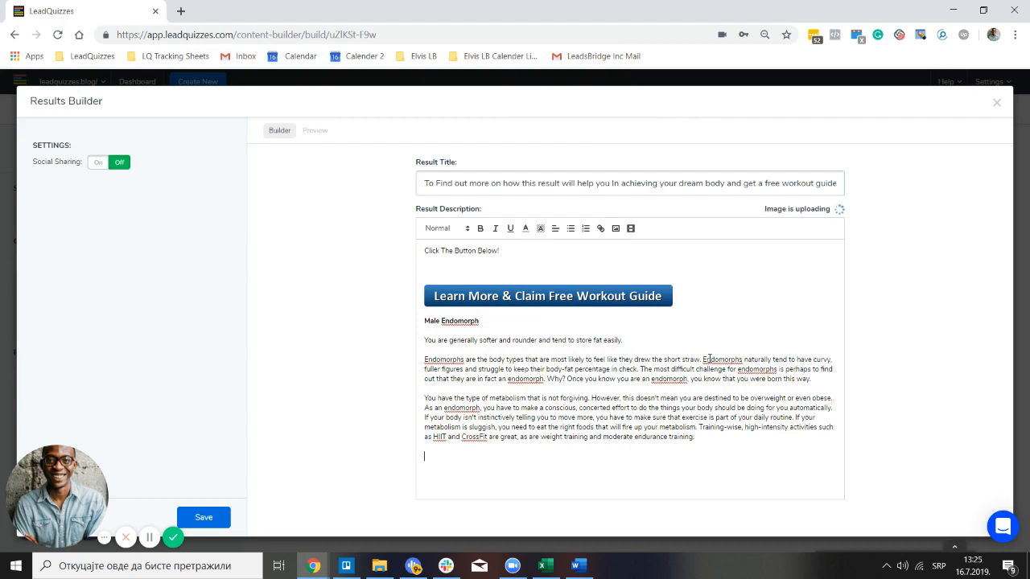
pyautogui.scroll(-2, 674, 355)
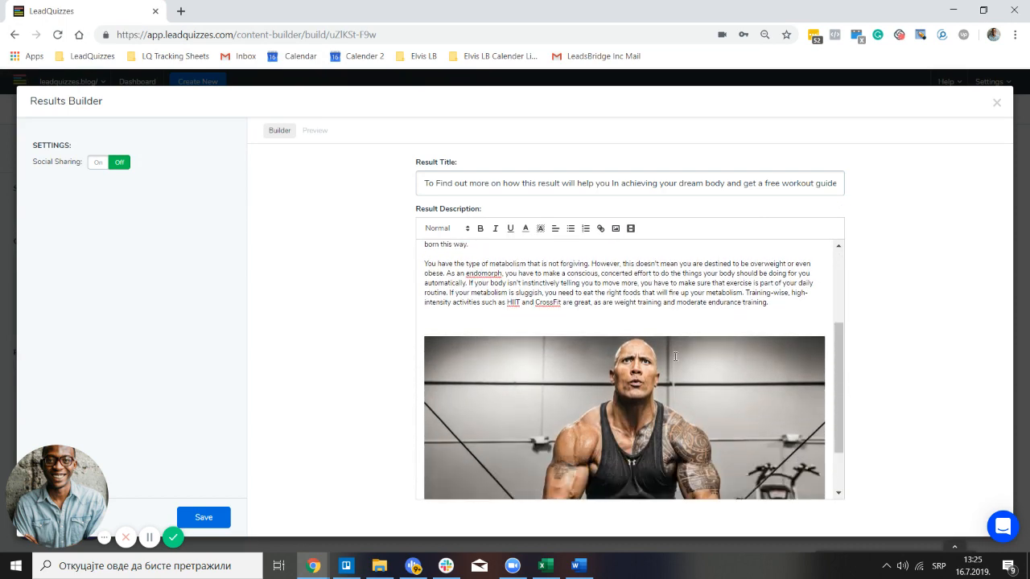
pyautogui.scroll(3, 681, 386)
pyautogui.scroll(1, 680, 386)
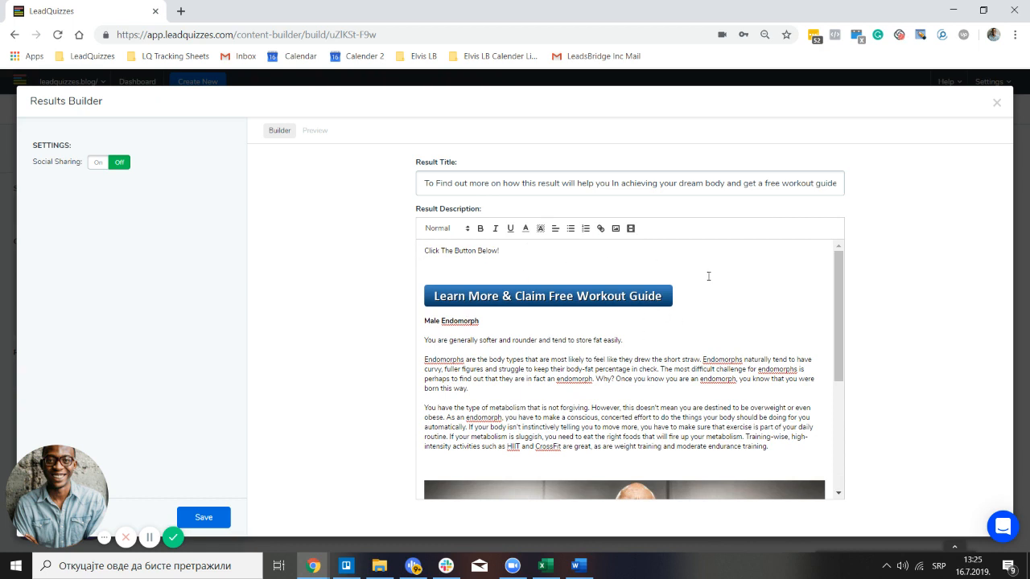
# Make 'Click The Button Below!' centered, Large and bold, and remove the empty line below it
pyautogui.moveTo(509, 252); pyautogui.dragTo(422, 250)
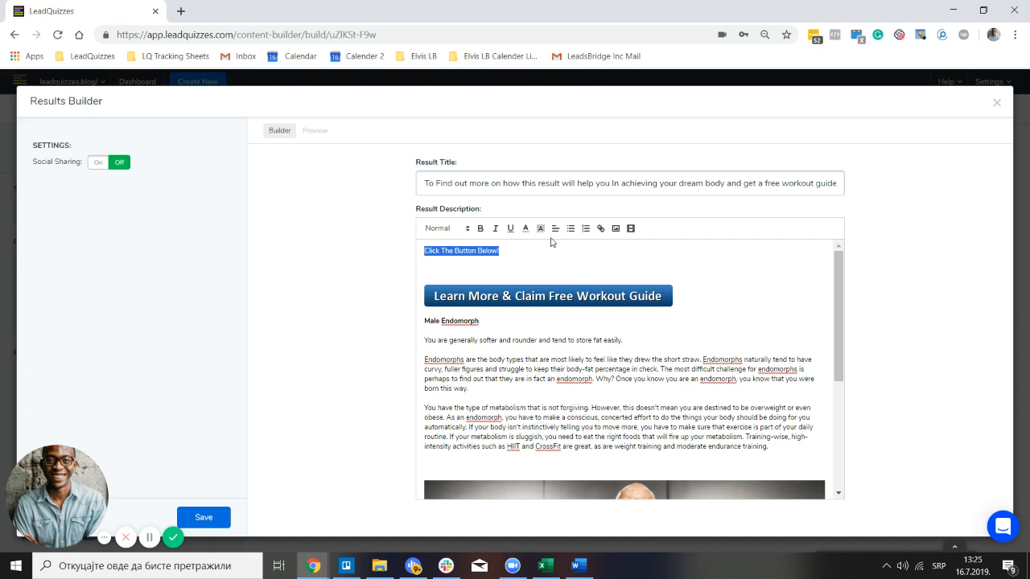
pyautogui.click(555, 229)
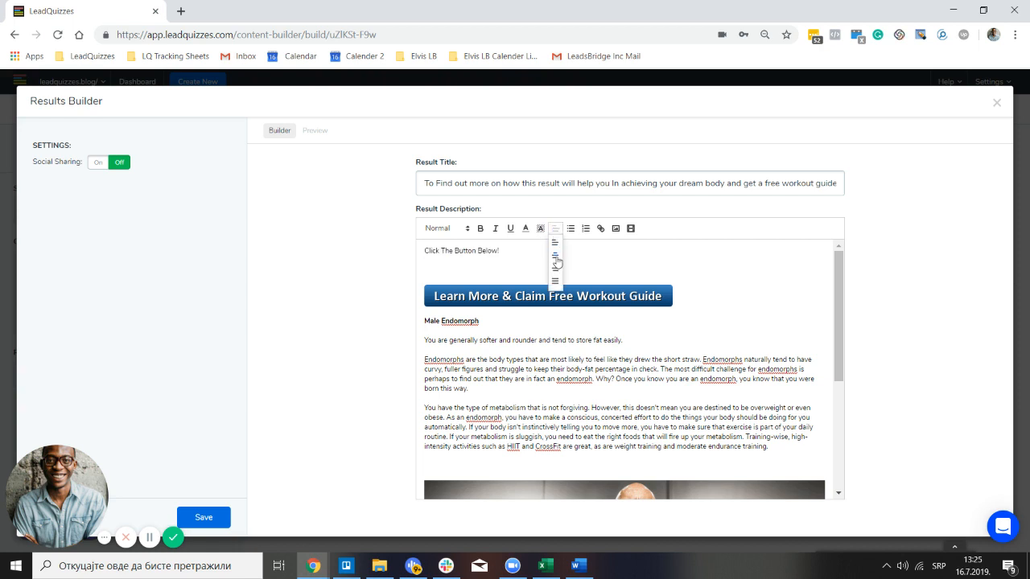
pyautogui.click(555, 255)
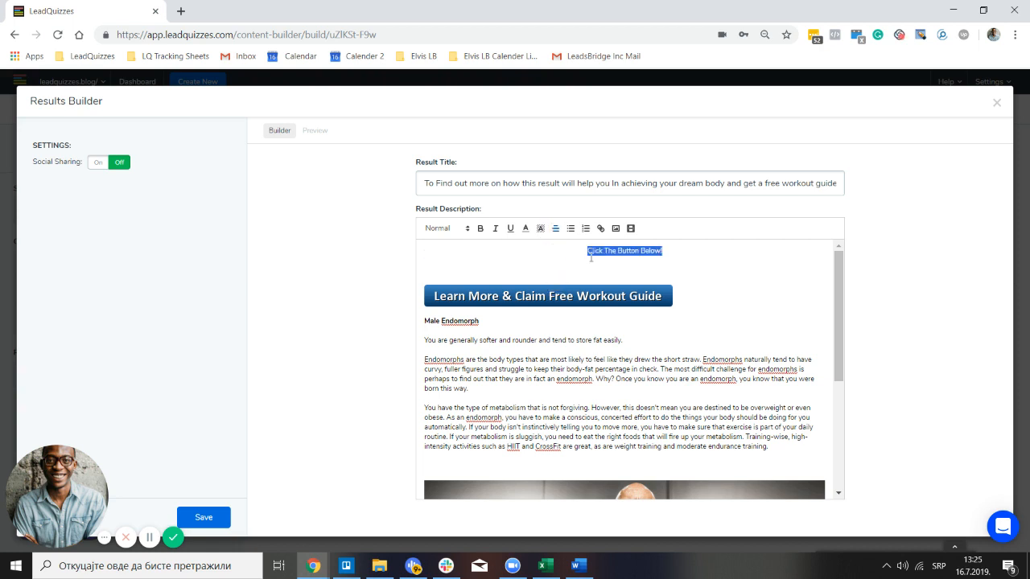
pyautogui.click(468, 230)
pyautogui.click(453, 281)
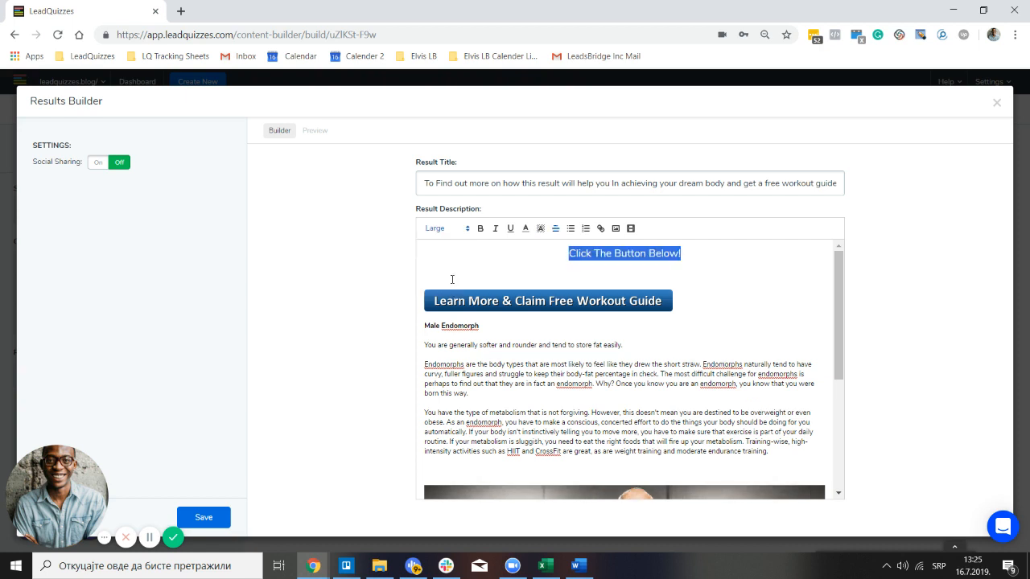
pyautogui.click(480, 231)
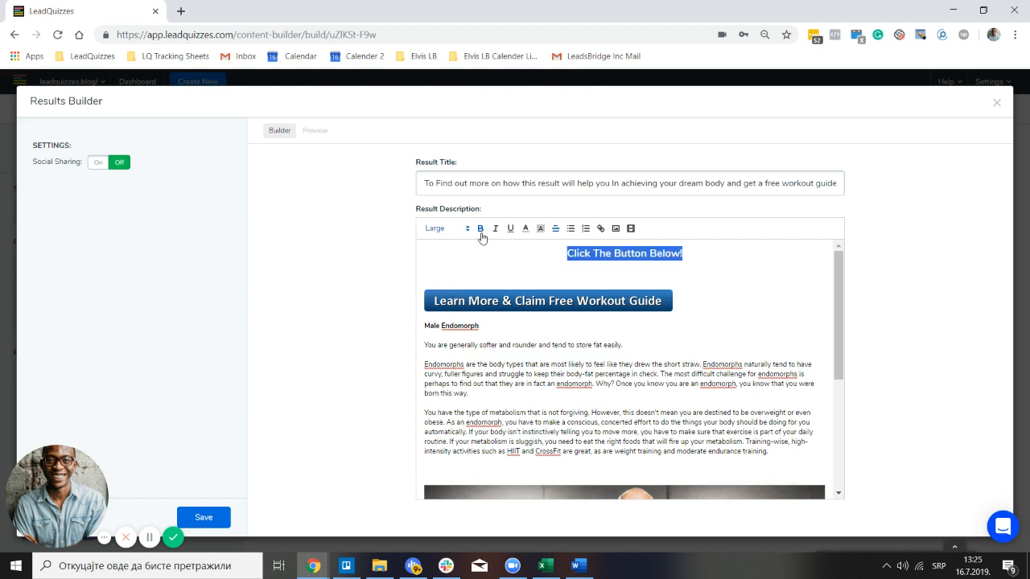
pyautogui.click(451, 277)
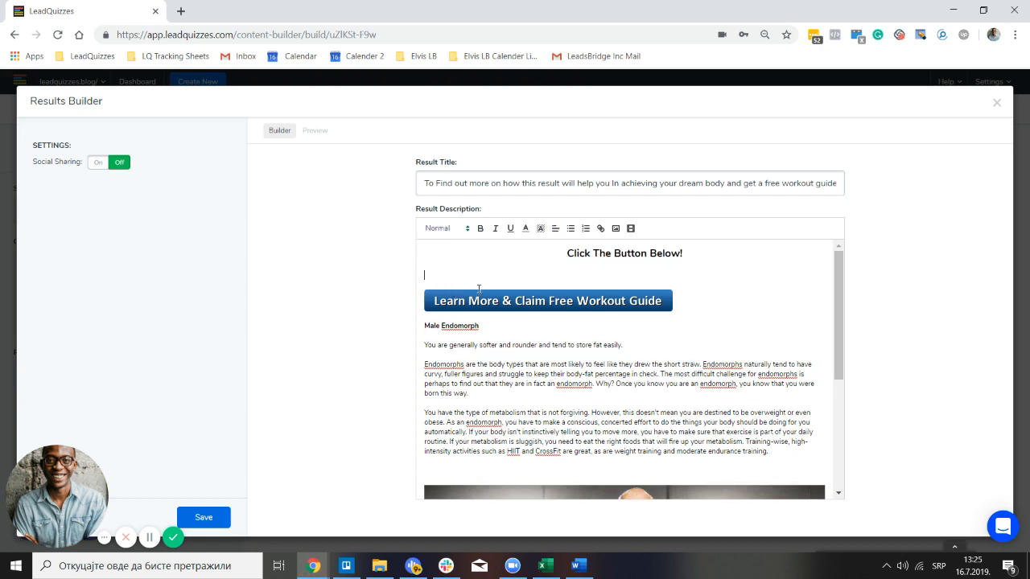
pyautogui.press('BackSpace')
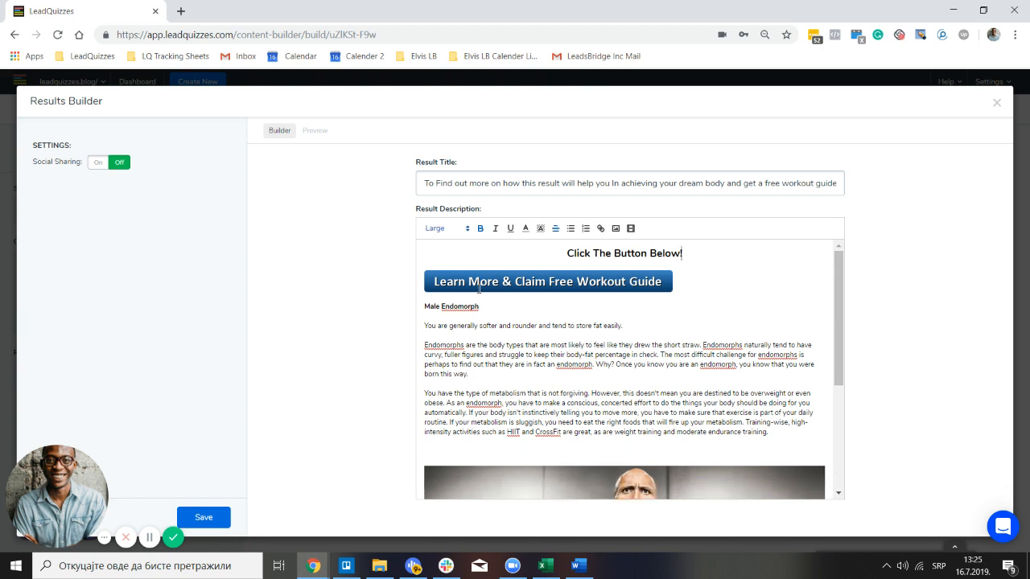
# Center the button image and make the Male Endomorph heading Large and centered
pyautogui.click(561, 283)
pyautogui.click(555, 230)
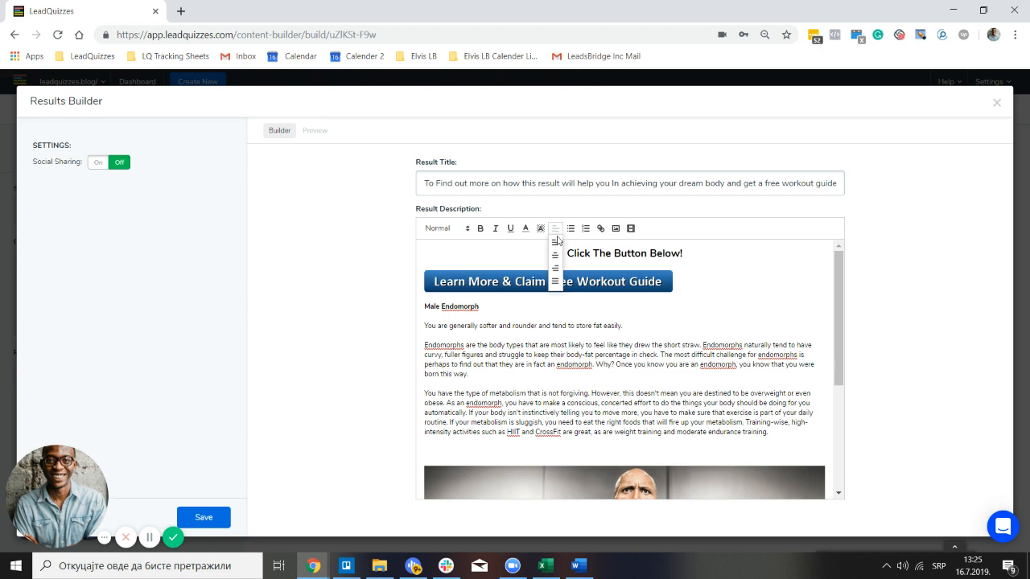
pyautogui.click(553, 255)
pyautogui.click(493, 313)
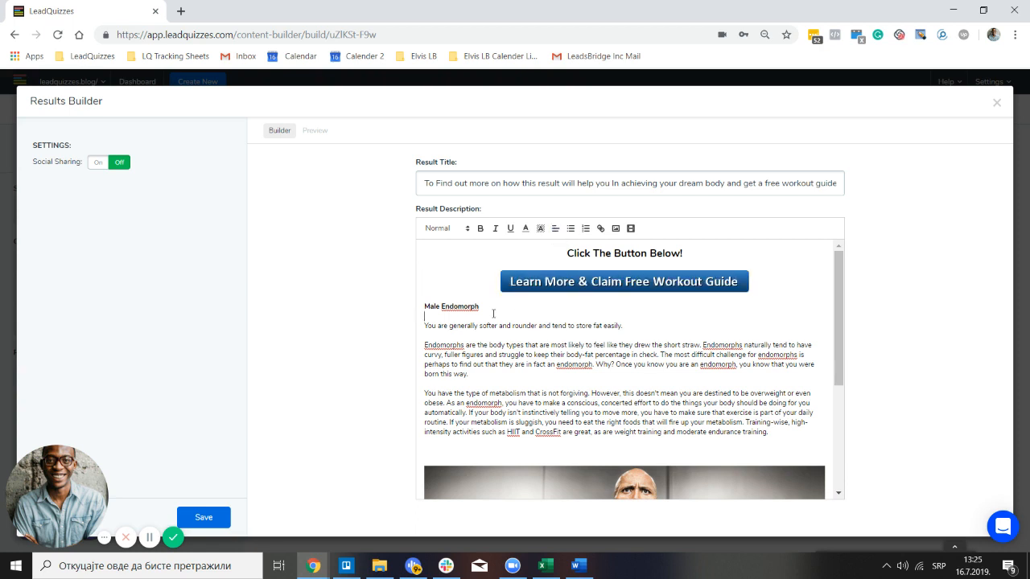
pyautogui.moveTo(474, 309); pyautogui.dragTo(415, 311)
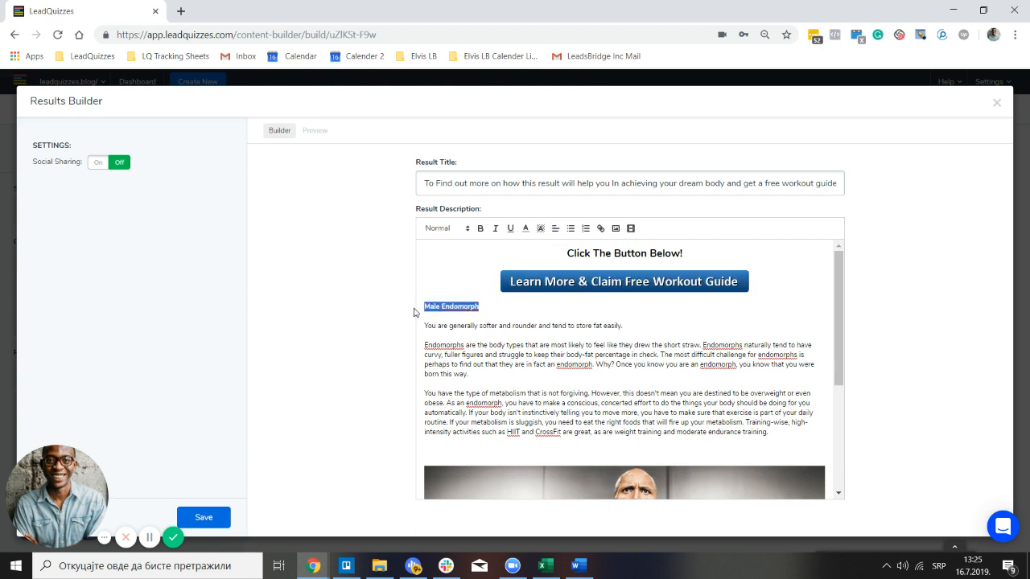
pyautogui.click(459, 230)
pyautogui.click(452, 283)
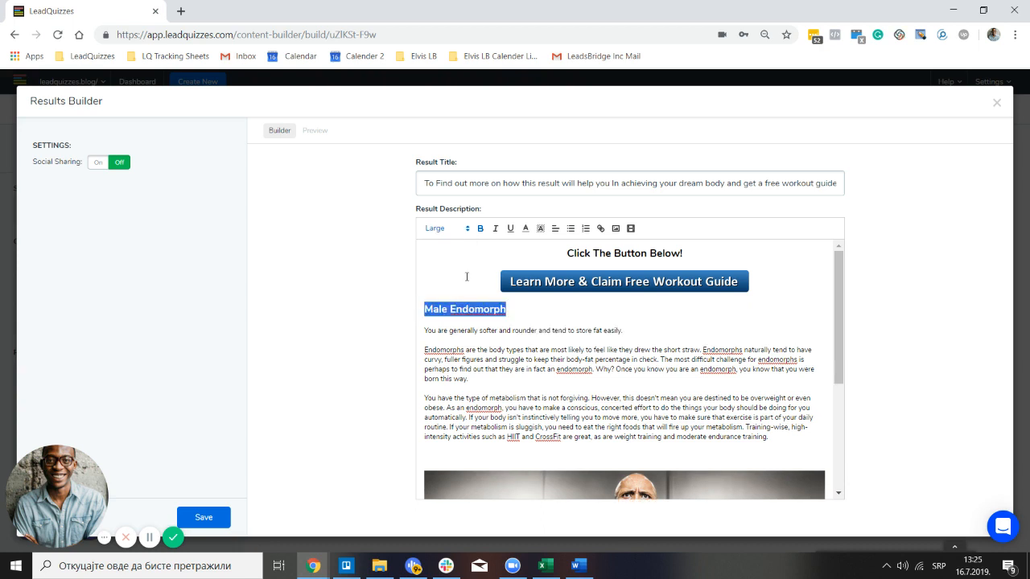
pyautogui.click(557, 237)
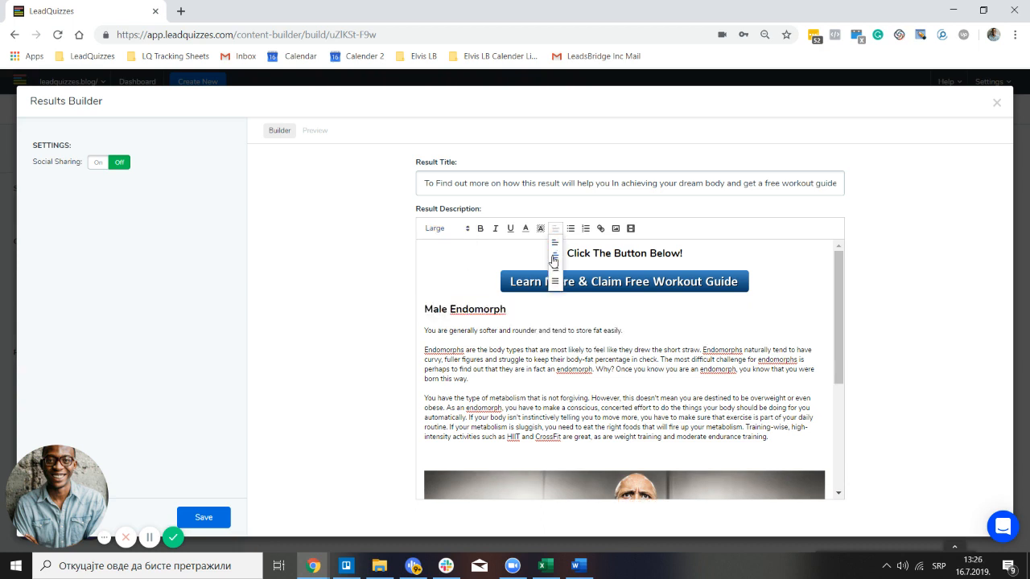
pyautogui.click(556, 258)
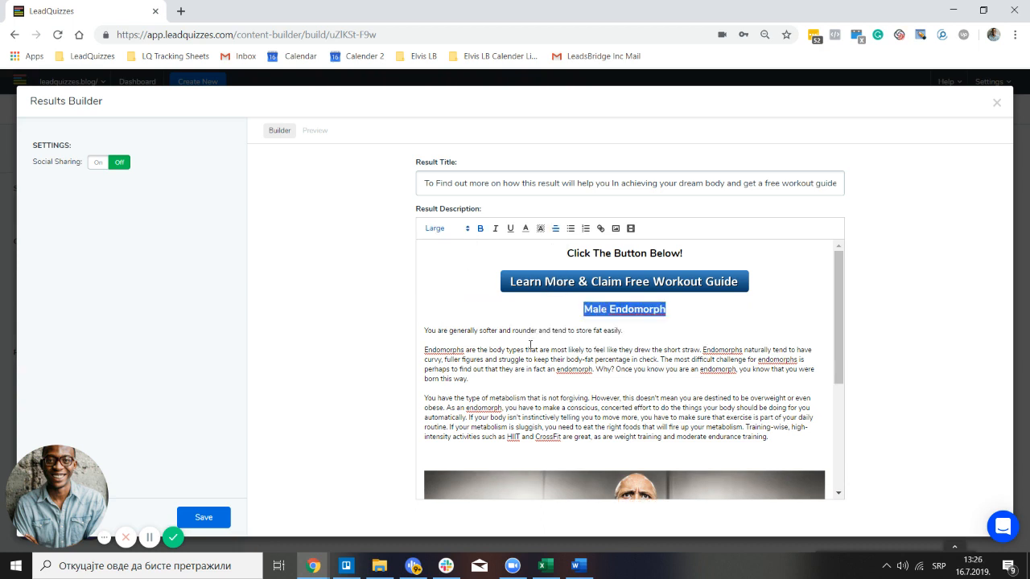
# Make the intro sentence 'You are generally softer and rounder…' Large and centered
pyautogui.click(635, 333)
pyautogui.moveTo(624, 331); pyautogui.dragTo(435, 325)
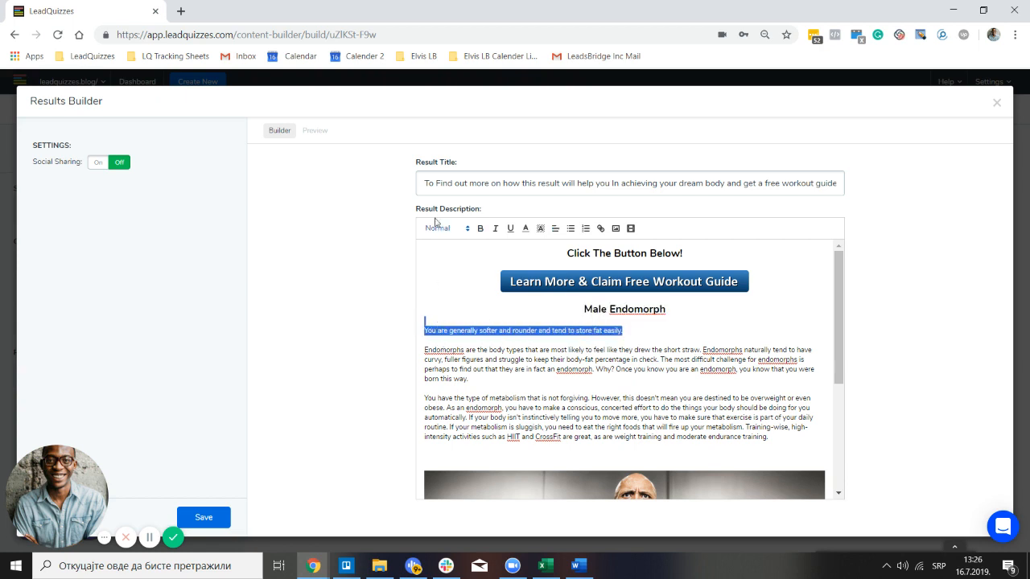
pyautogui.click(467, 230)
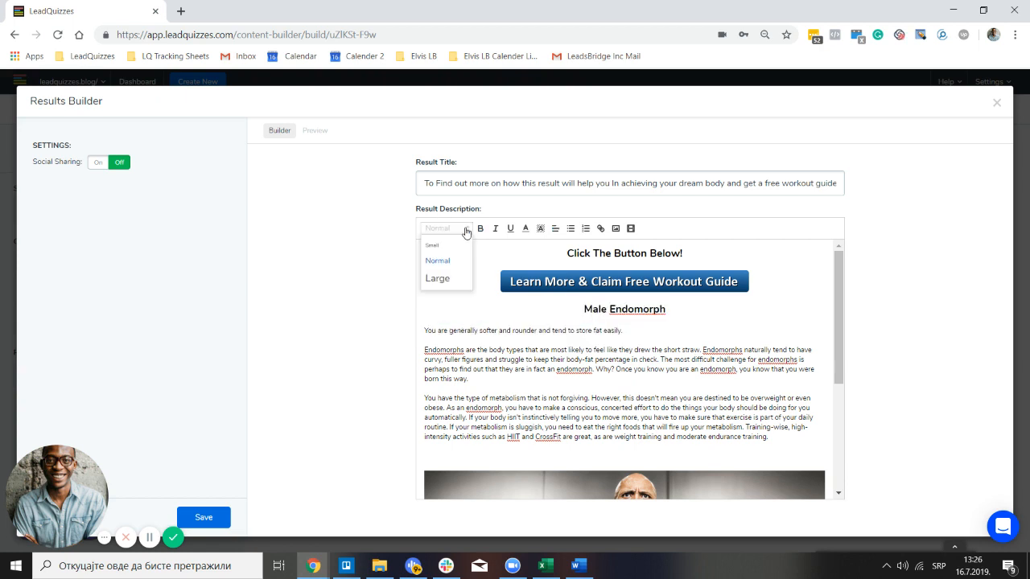
pyautogui.click(439, 278)
pyautogui.click(555, 228)
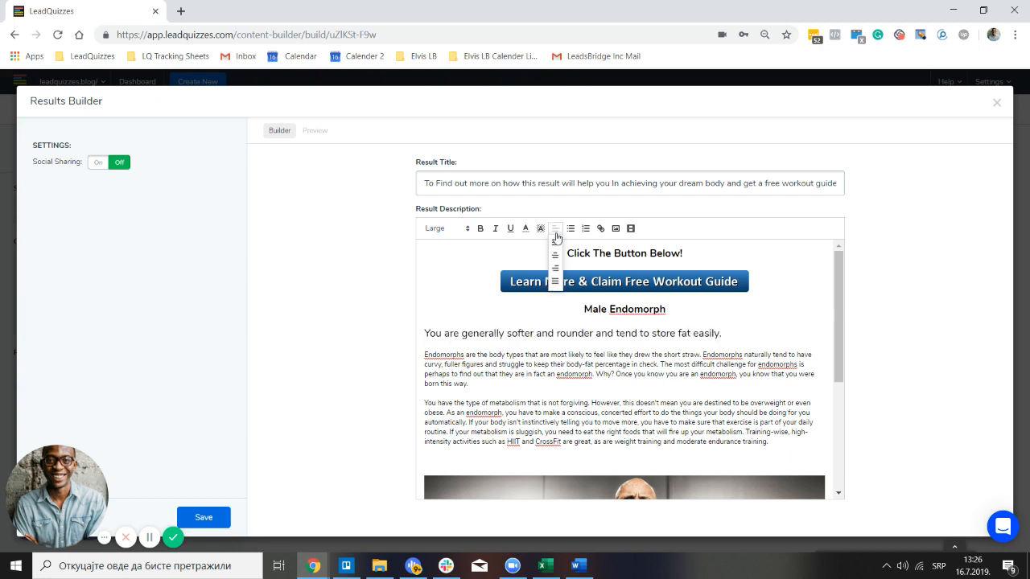
pyautogui.click(556, 254)
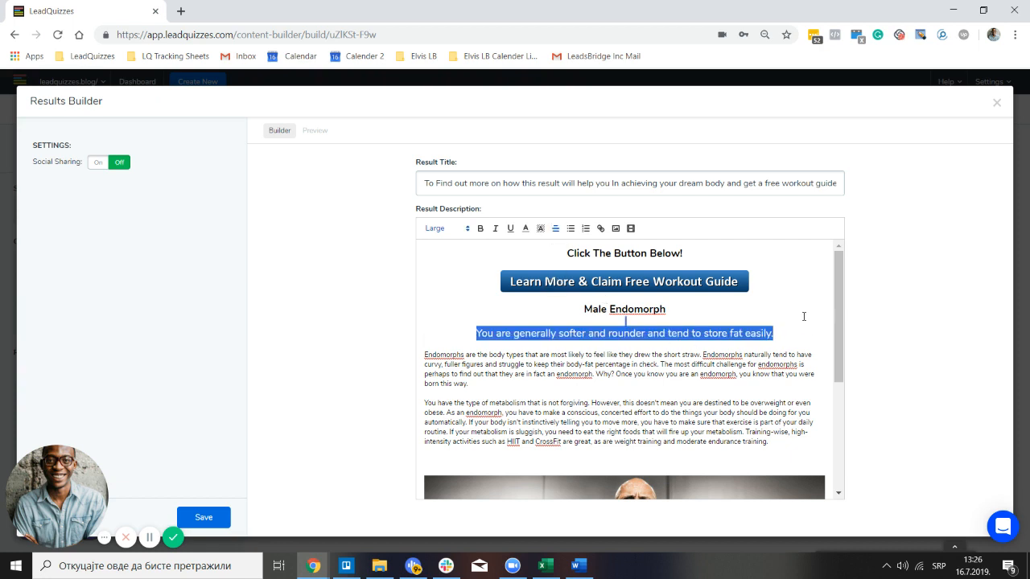
pyautogui.click(695, 323)
# Delete the two blank lines above the workout image
pyautogui.scroll(-3, 600, 339)
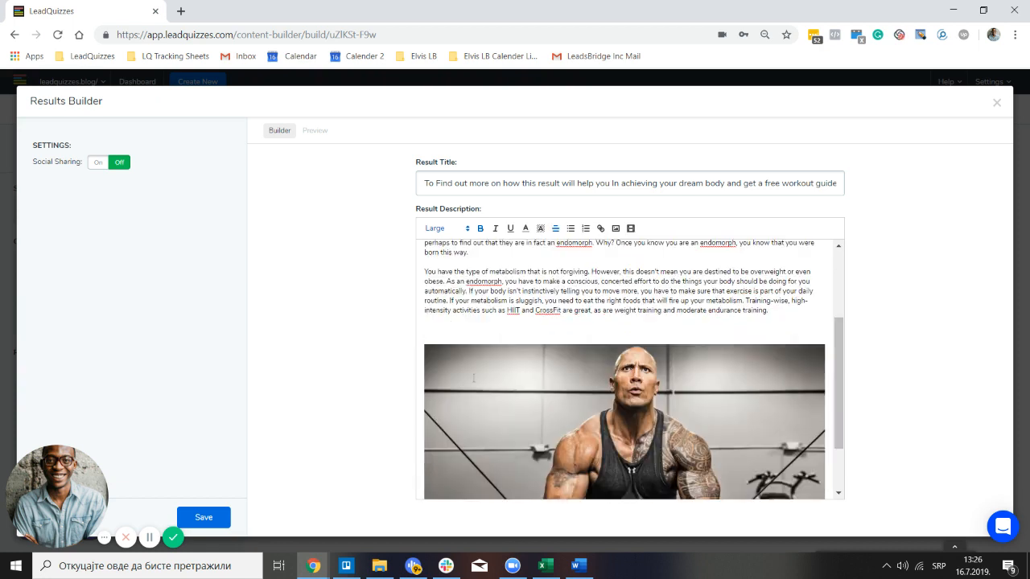
pyautogui.click(432, 335)
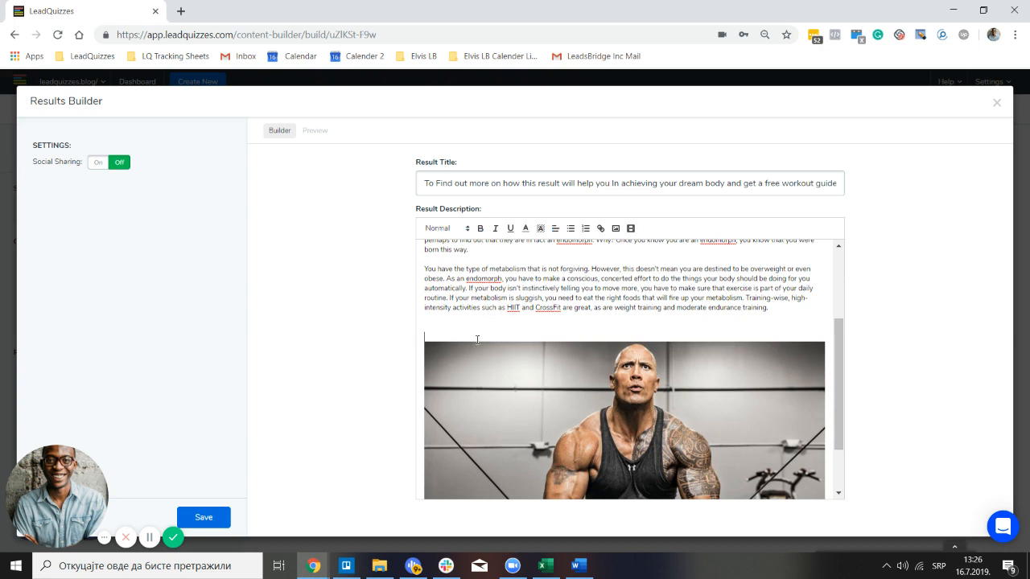
pyautogui.press('BackSpace')
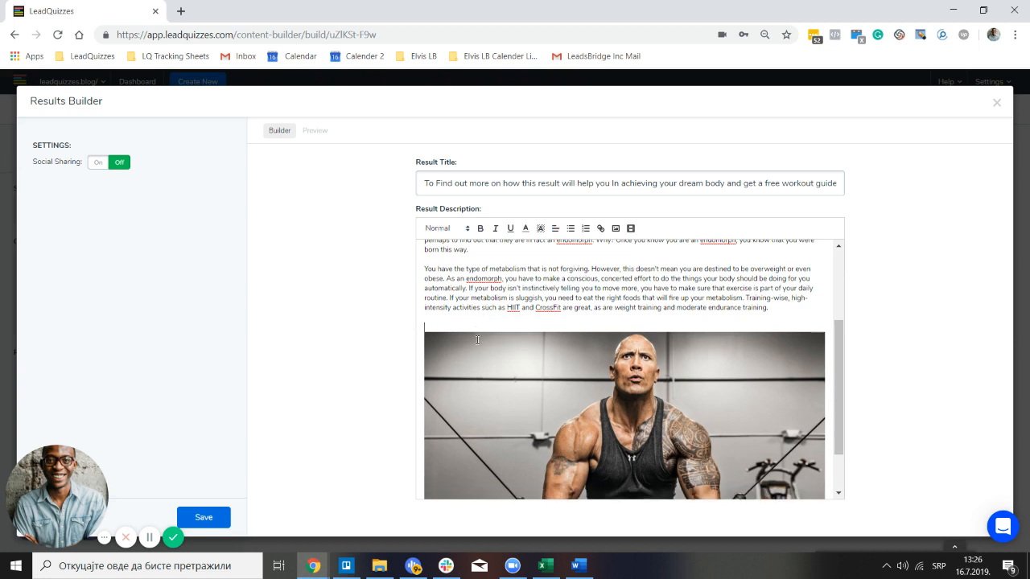
pyautogui.press('BackSpace')
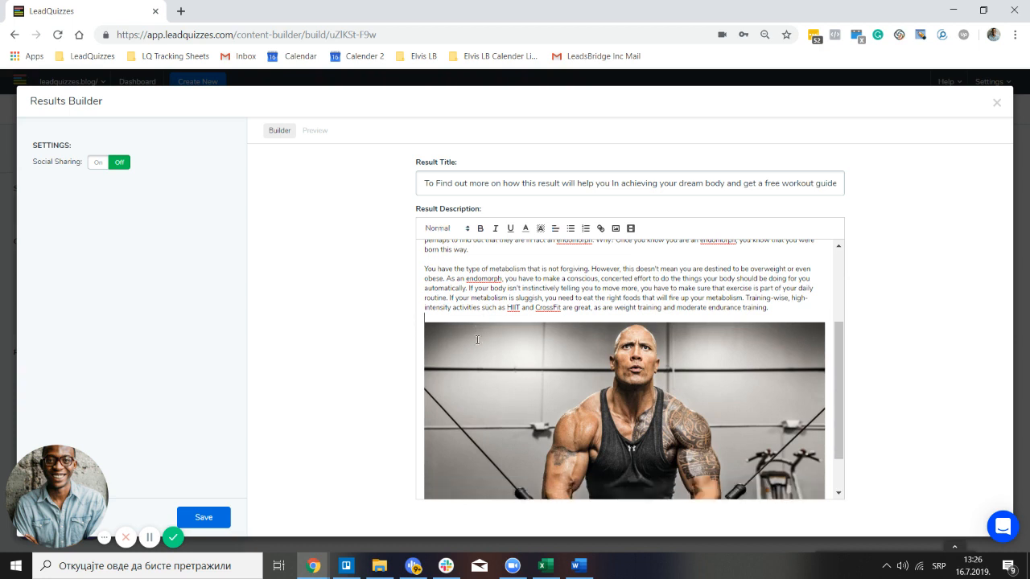
pyautogui.scroll(3, 572, 257)
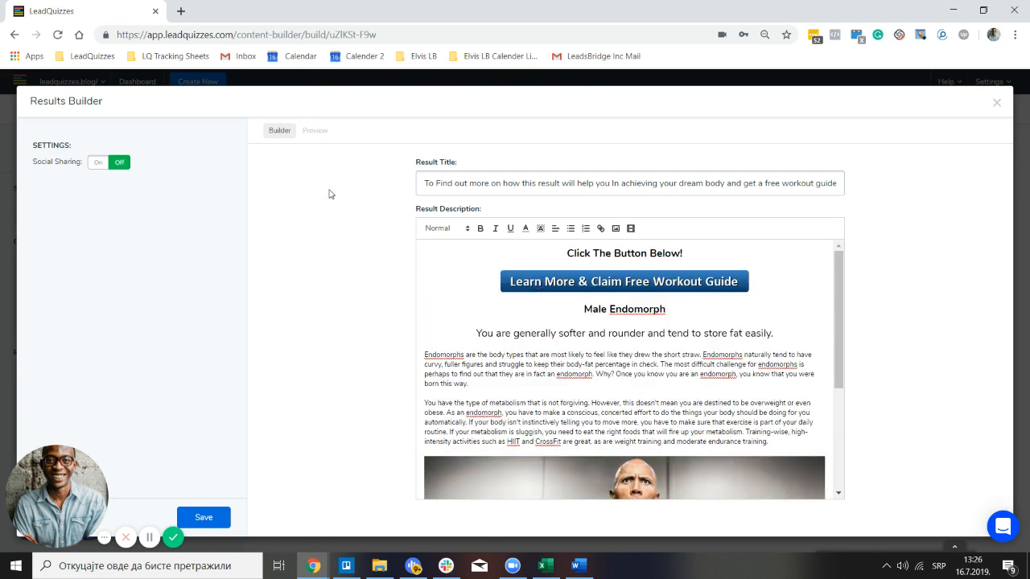
pyautogui.click(324, 134)
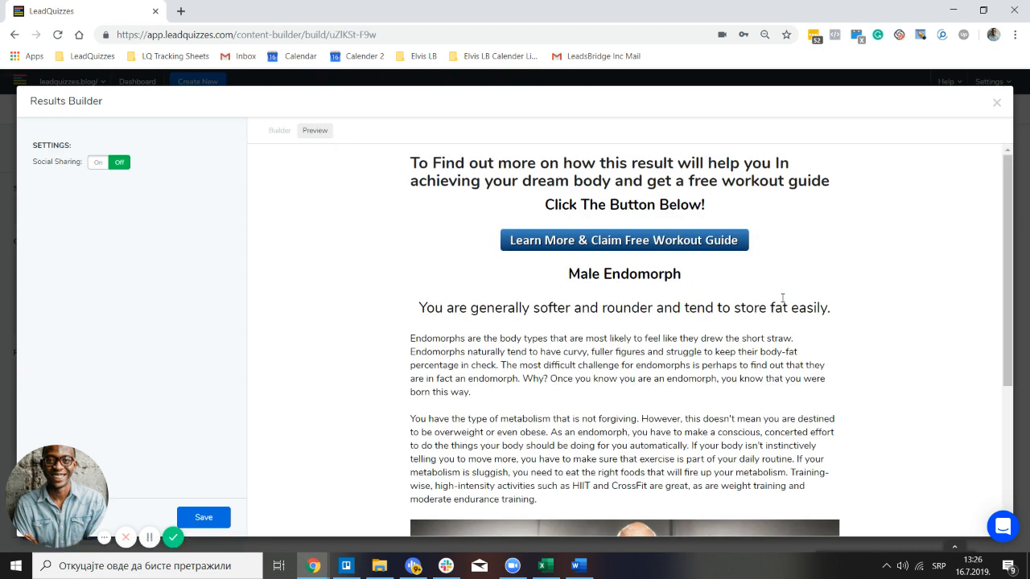
pyautogui.scroll(-3, 782, 298)
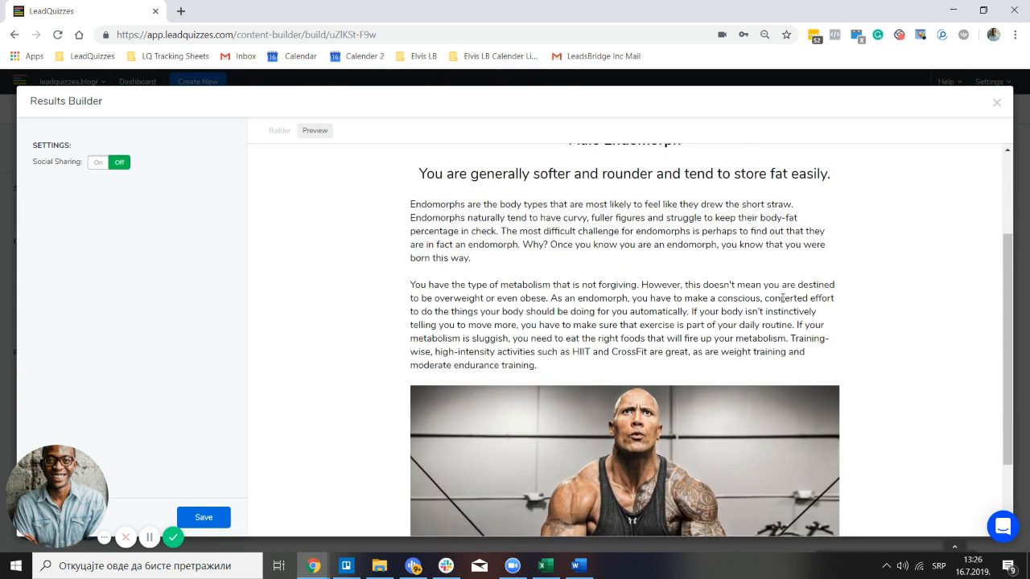
pyautogui.scroll(-2, 782, 297)
pyautogui.scroll(5, 781, 294)
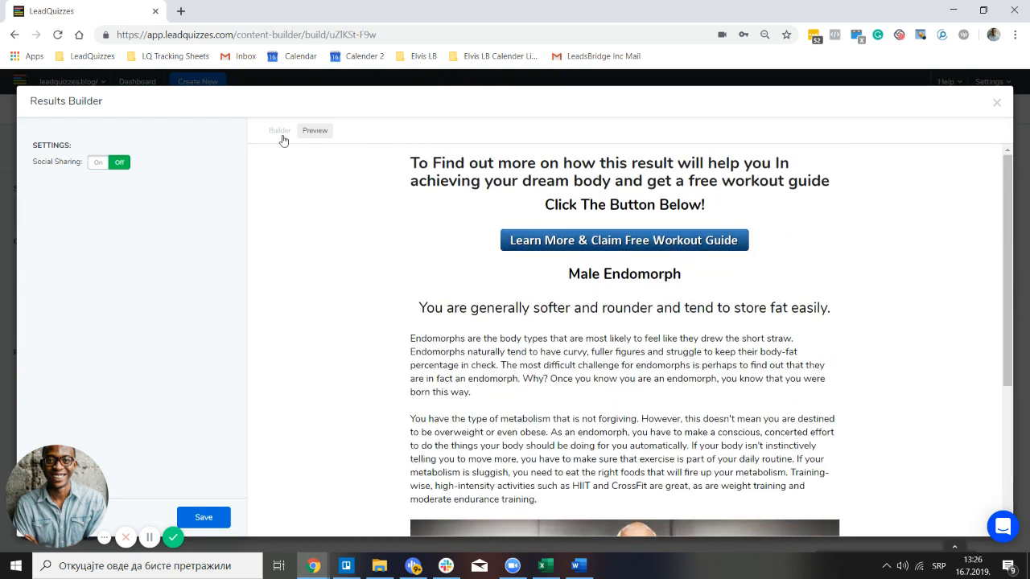
pyautogui.click(281, 134)
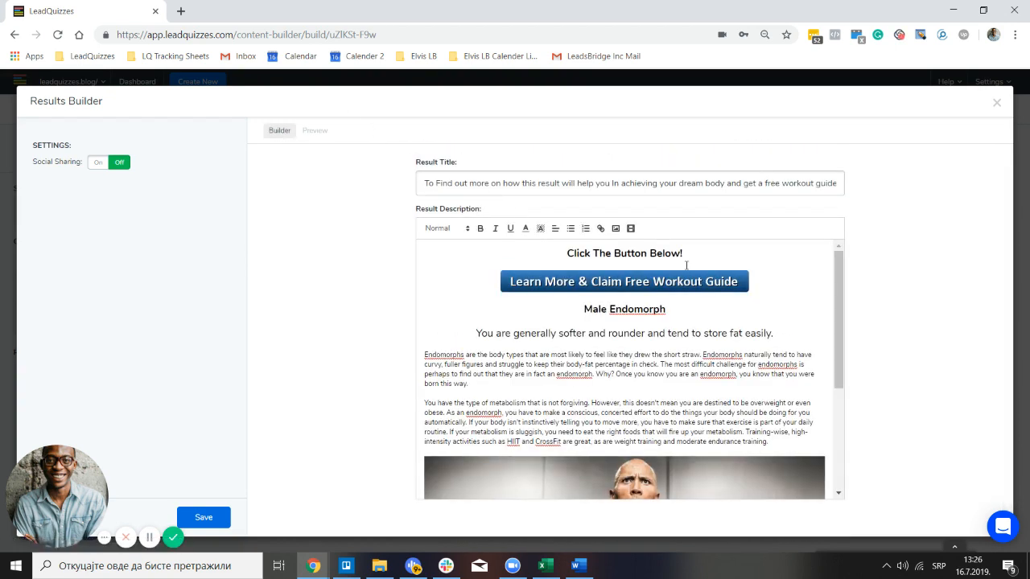
pyautogui.moveTo(684, 255); pyautogui.dragTo(559, 252)
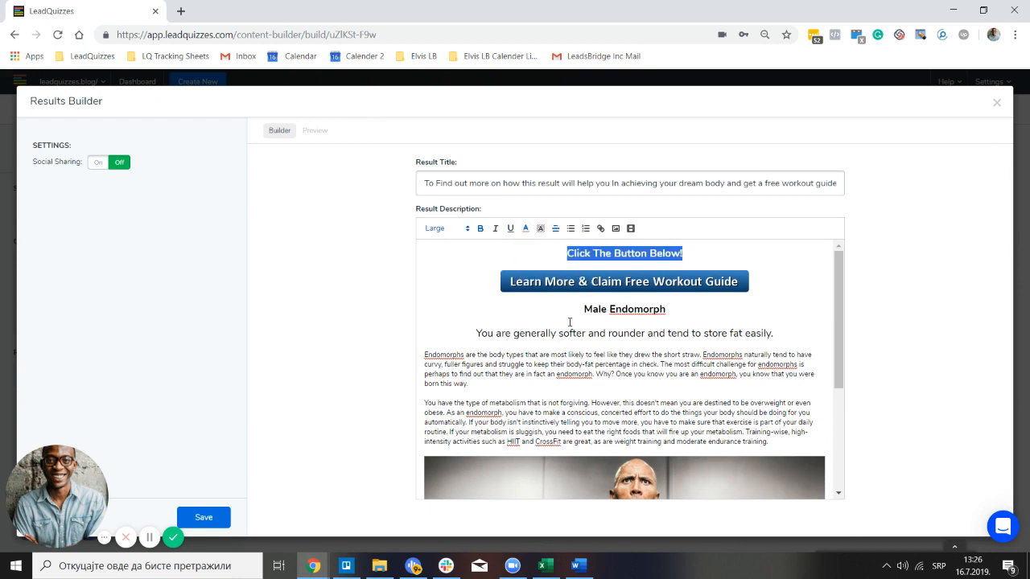
# Select the Male Endomorph heading and preview the red text before returning to Builder
pyautogui.moveTo(576, 314); pyautogui.dragTo(687, 310)
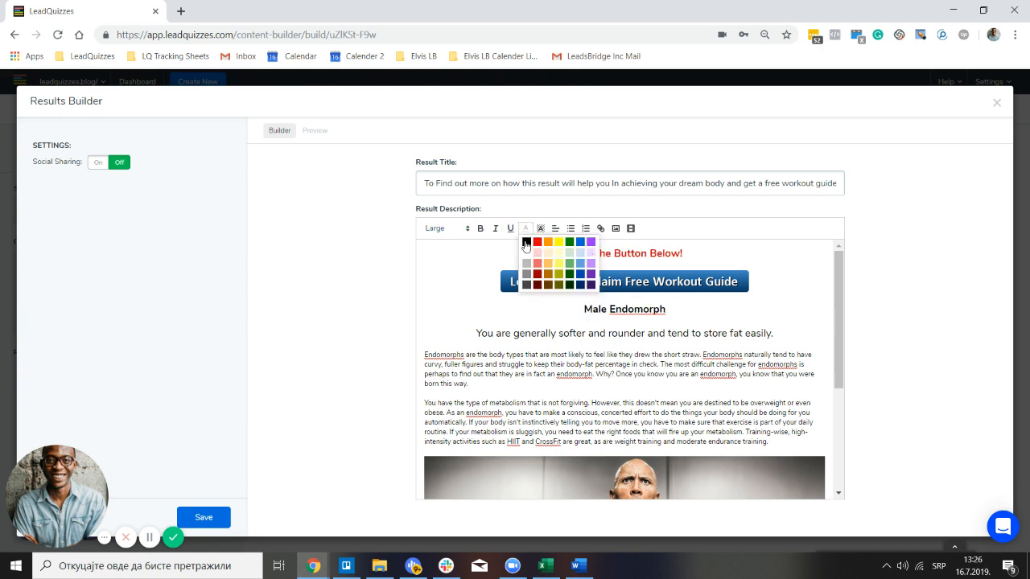
pyautogui.click(318, 135)
pyautogui.scroll(-3, 519, 252)
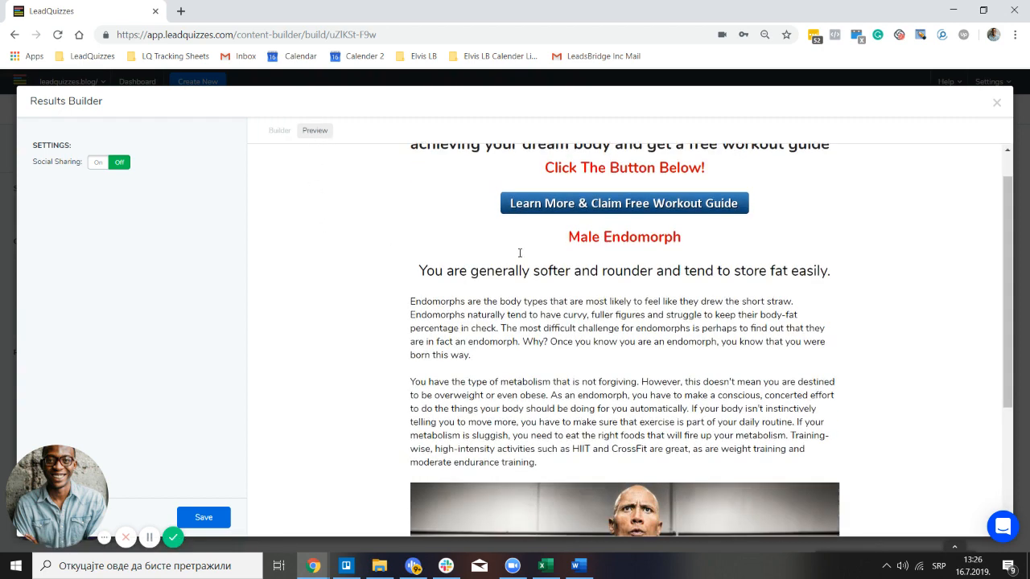
pyautogui.scroll(2, 519, 254)
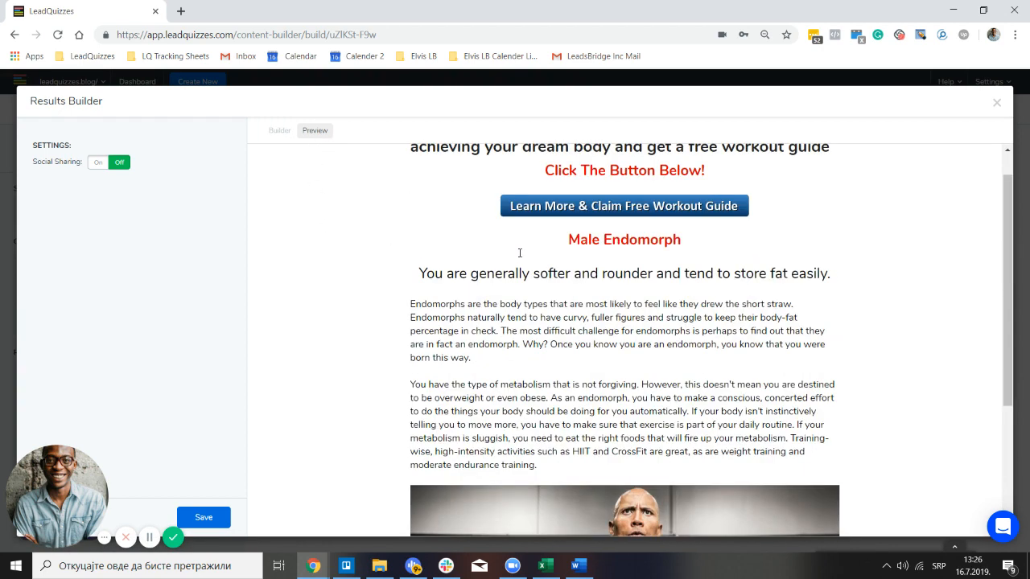
pyautogui.scroll(1, 518, 254)
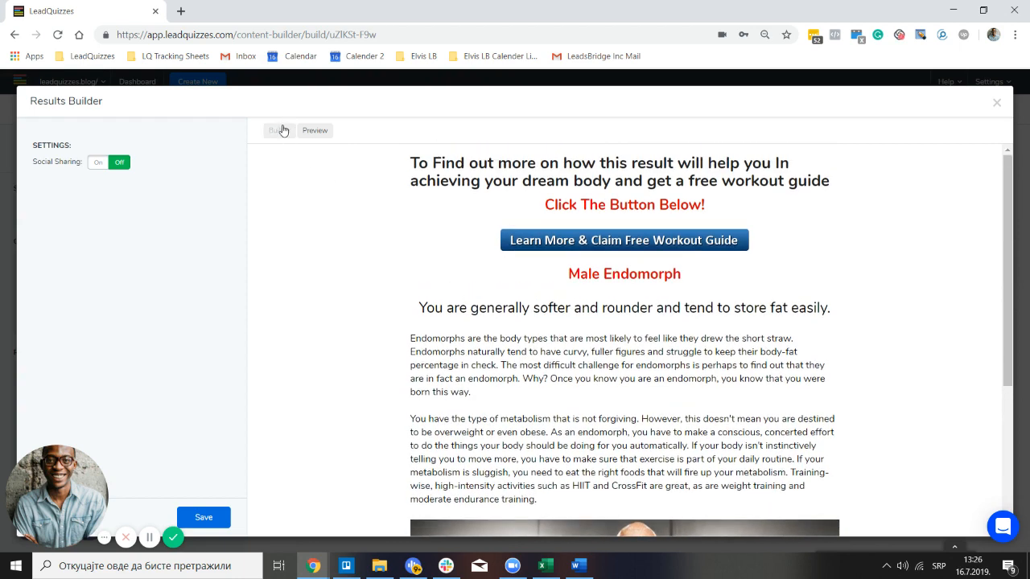
pyautogui.click(281, 130)
# Make the intro sentence 'You are generally softer and rounder…' bold
pyautogui.moveTo(791, 335); pyautogui.dragTo(467, 319)
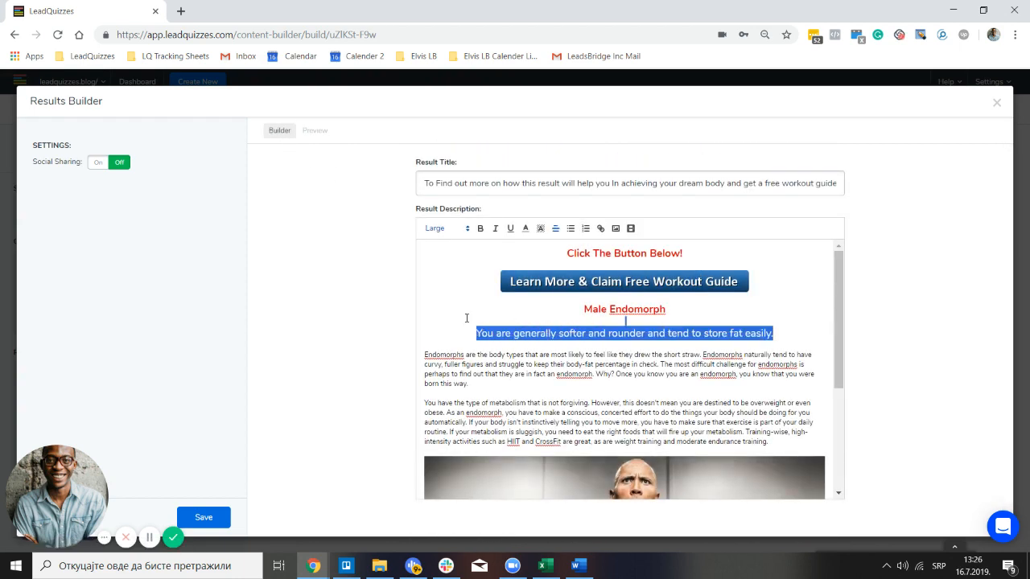
pyautogui.hotkey('ctrl', 'b')
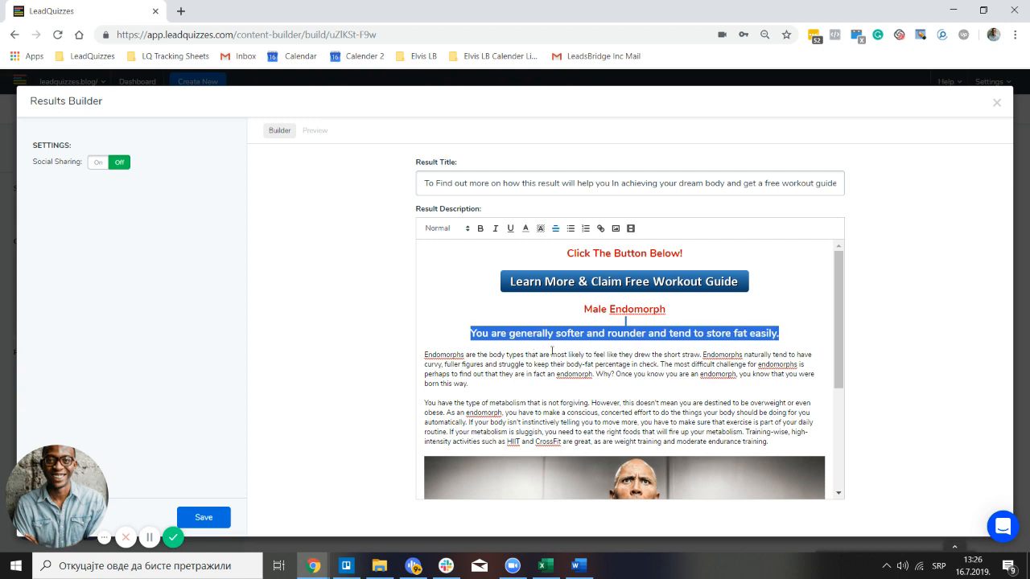
pyautogui.scroll(-2, 547, 348)
pyautogui.scroll(2, 538, 346)
pyautogui.click(770, 283)
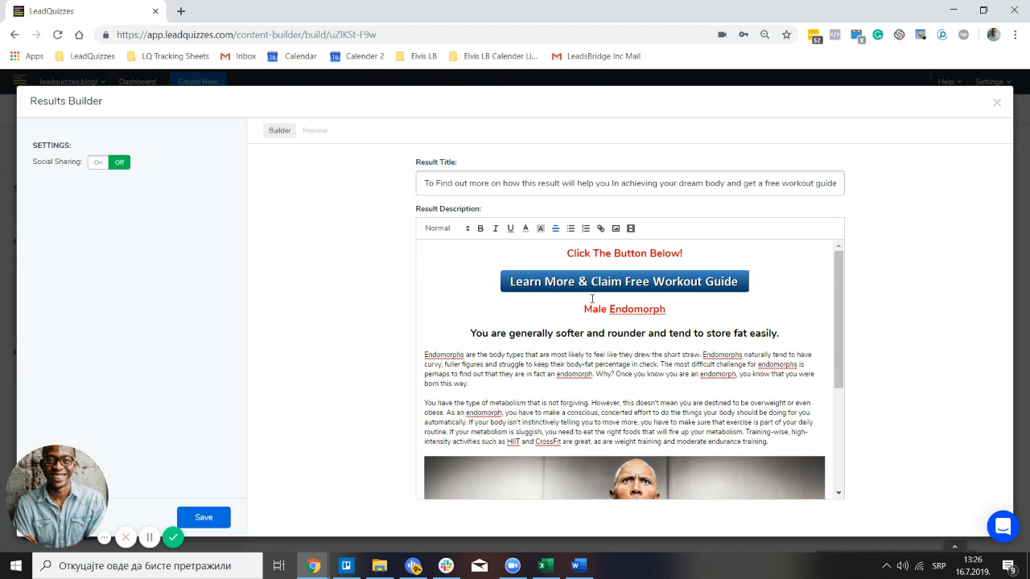
pyautogui.click(575, 565)
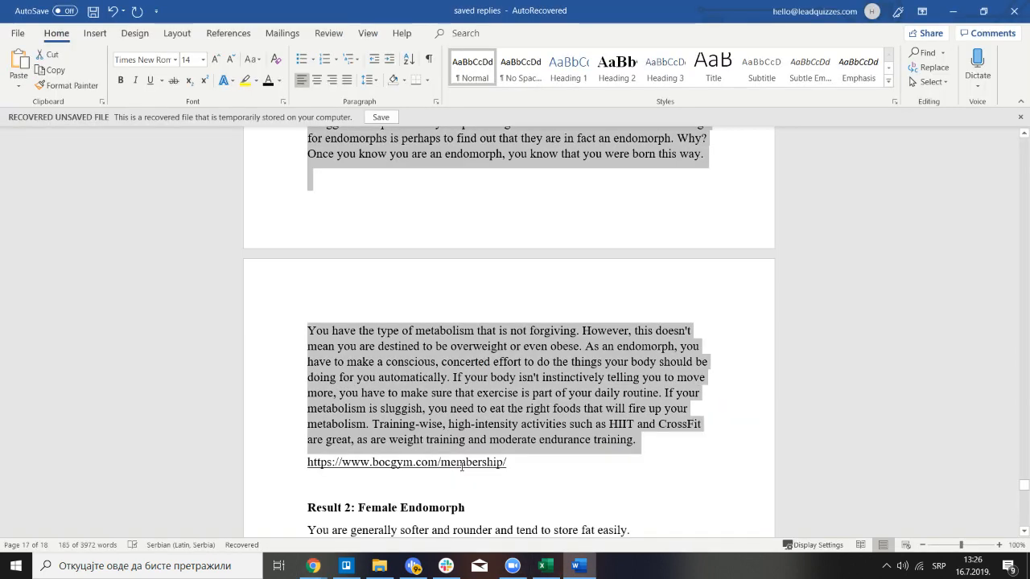
pyautogui.moveTo(462, 465); pyautogui.dragTo(286, 462)
pyautogui.hotkey('ctrl', 'c')
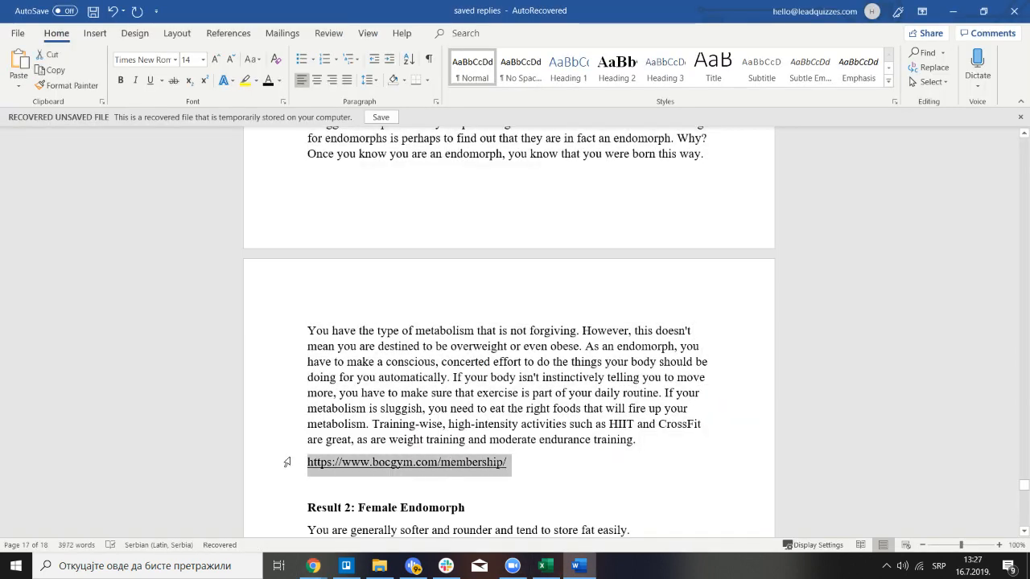
pyautogui.moveTo(328, 571)
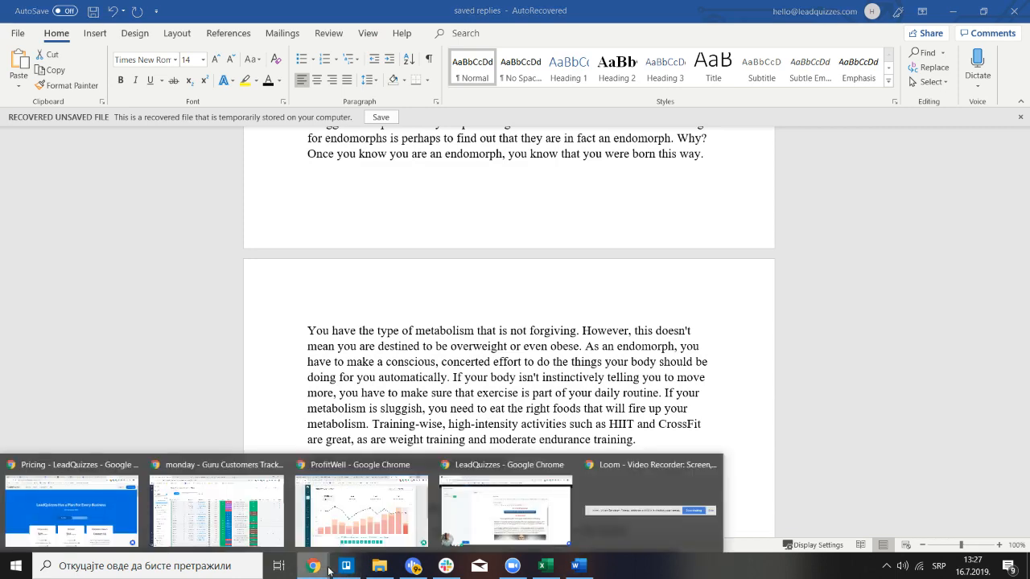
pyautogui.click(506, 507)
pyautogui.moveTo(751, 285); pyautogui.dragTo(595, 285)
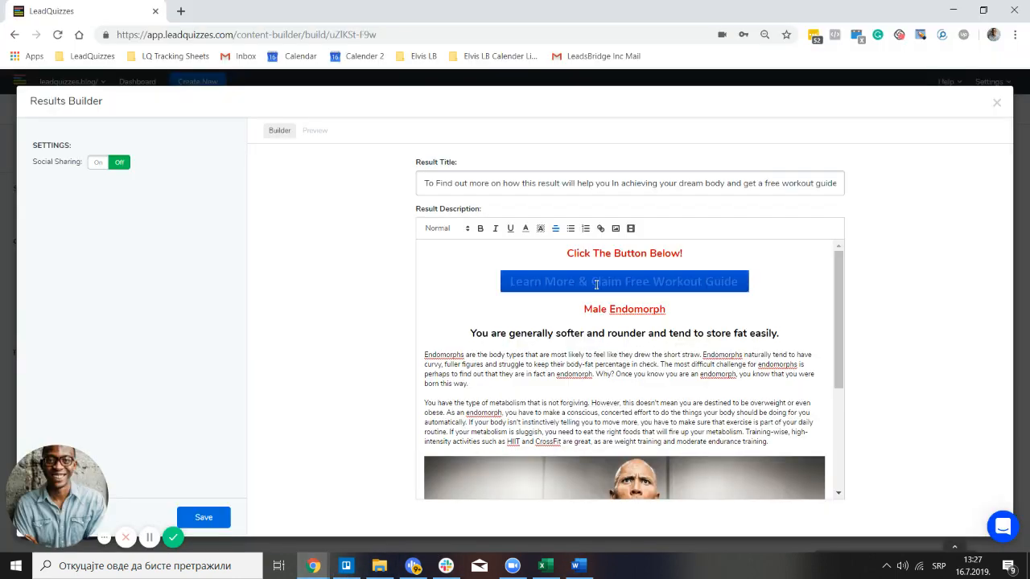
pyautogui.click(600, 230)
pyautogui.hotkey('ctrl', 'v')
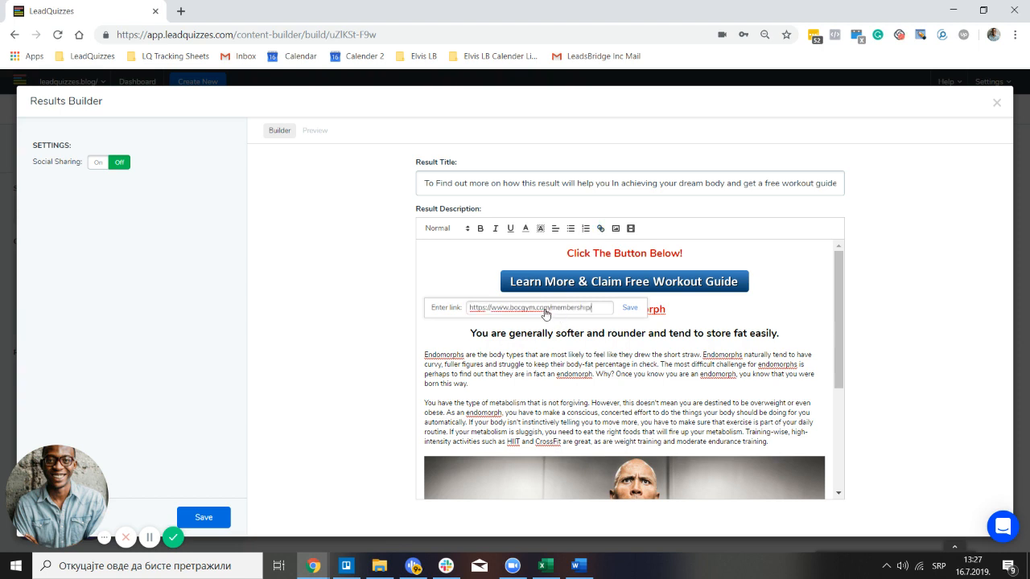
pyautogui.click(631, 308)
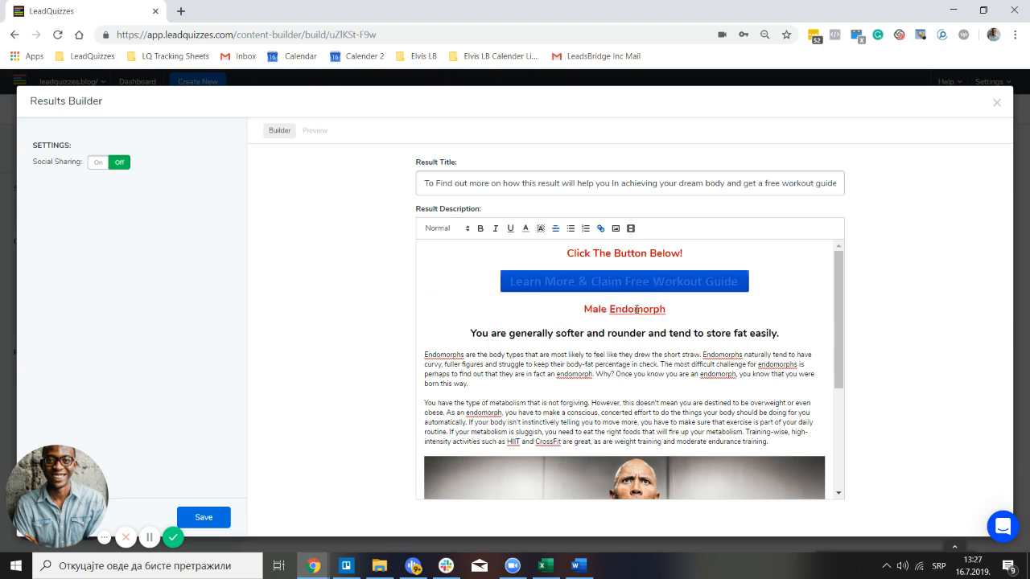
pyautogui.click(781, 297)
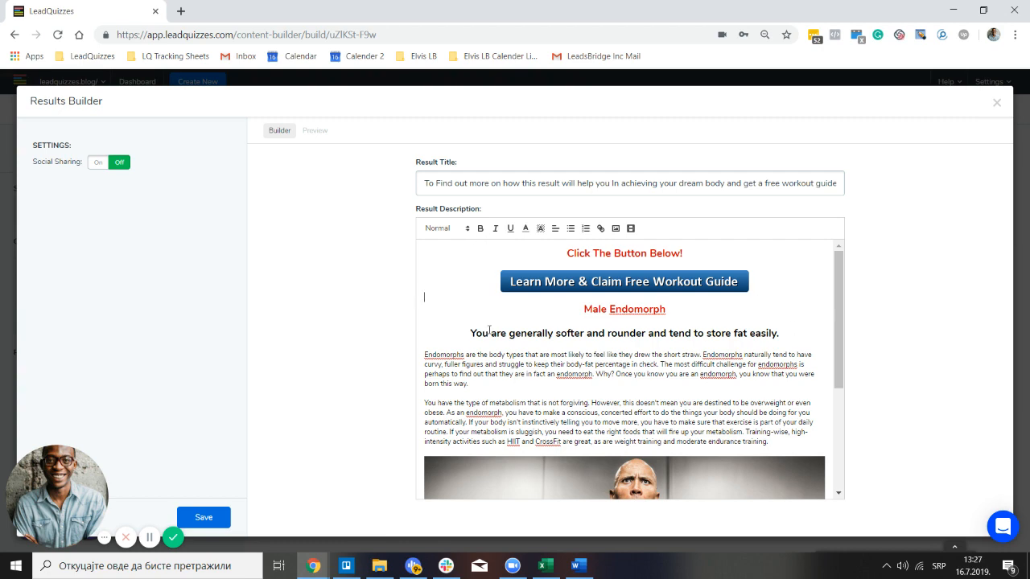
# Preview the finished result page, then return to the Builder
pyautogui.click(318, 131)
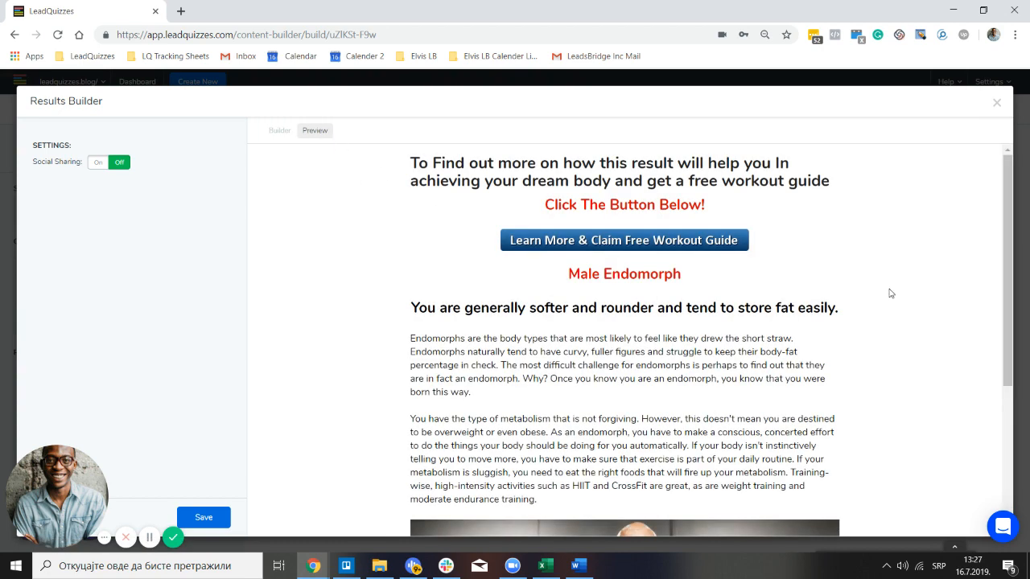
pyautogui.scroll(-3, 821, 288)
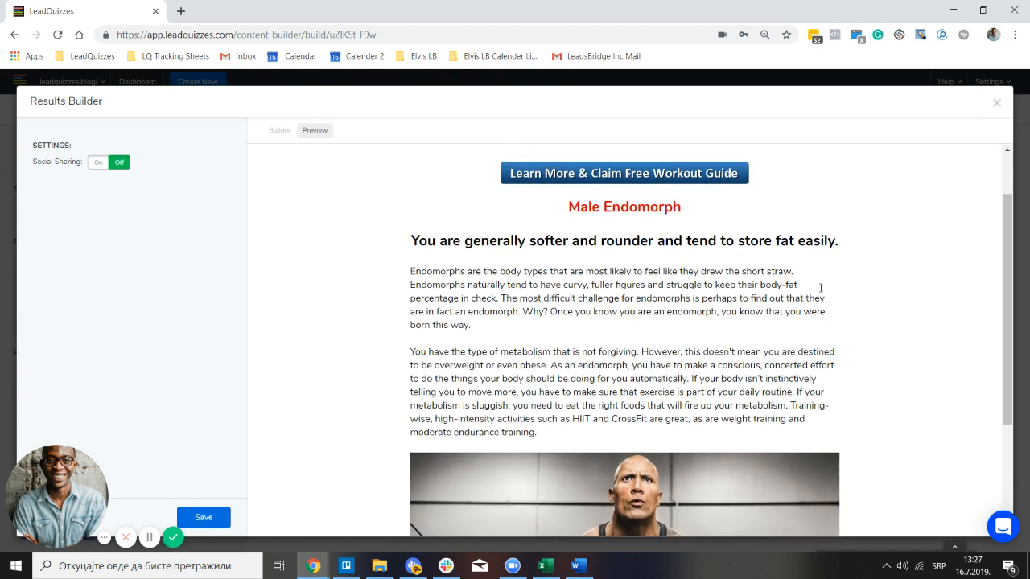
pyautogui.scroll(3, 821, 288)
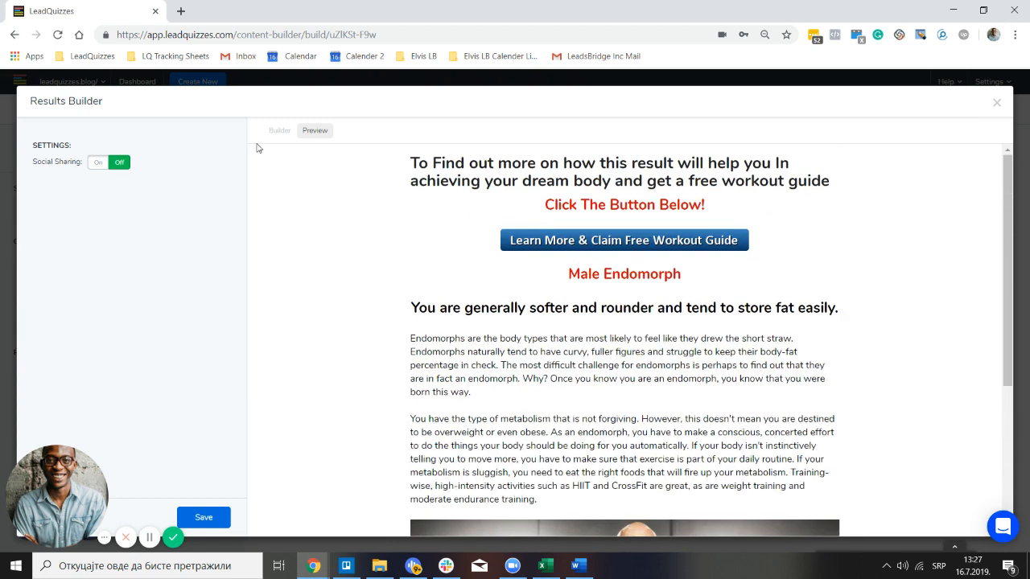
pyautogui.click(279, 131)
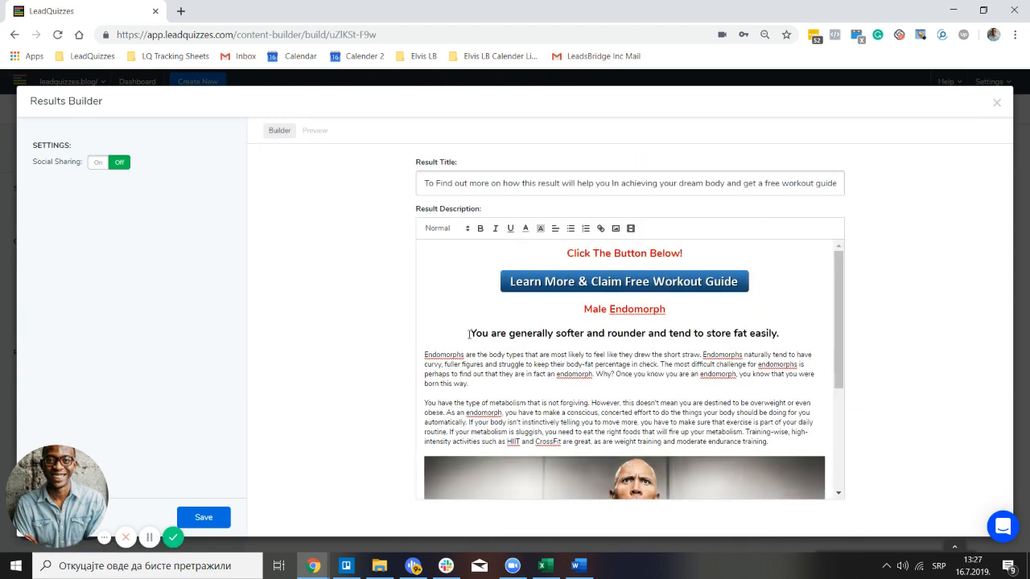
# Delete the blank lines above the heading, before Male Endomorph and above the button image
pyautogui.click(470, 333)
pyautogui.press('BackSpace')
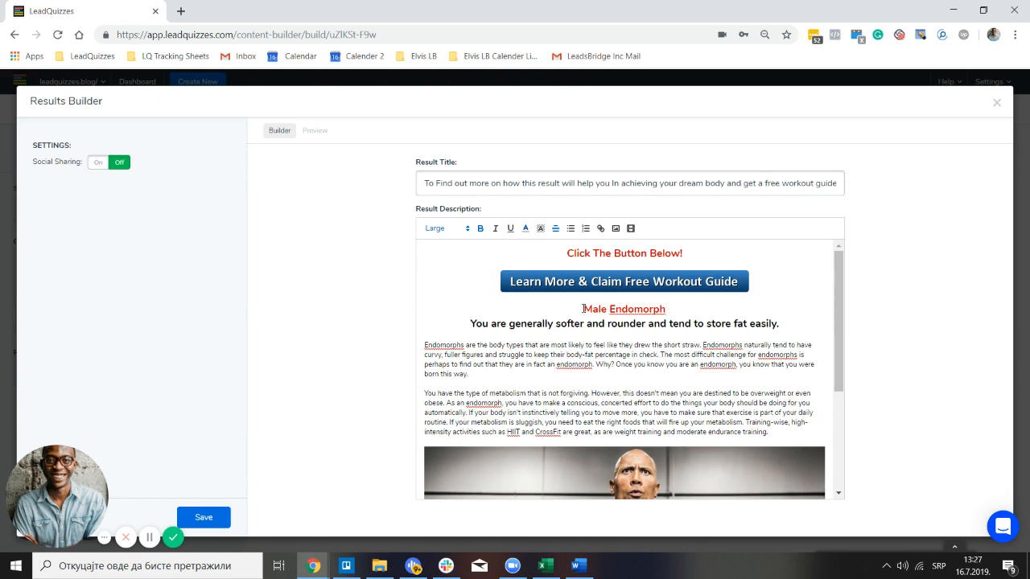
pyautogui.press('BackSpace')
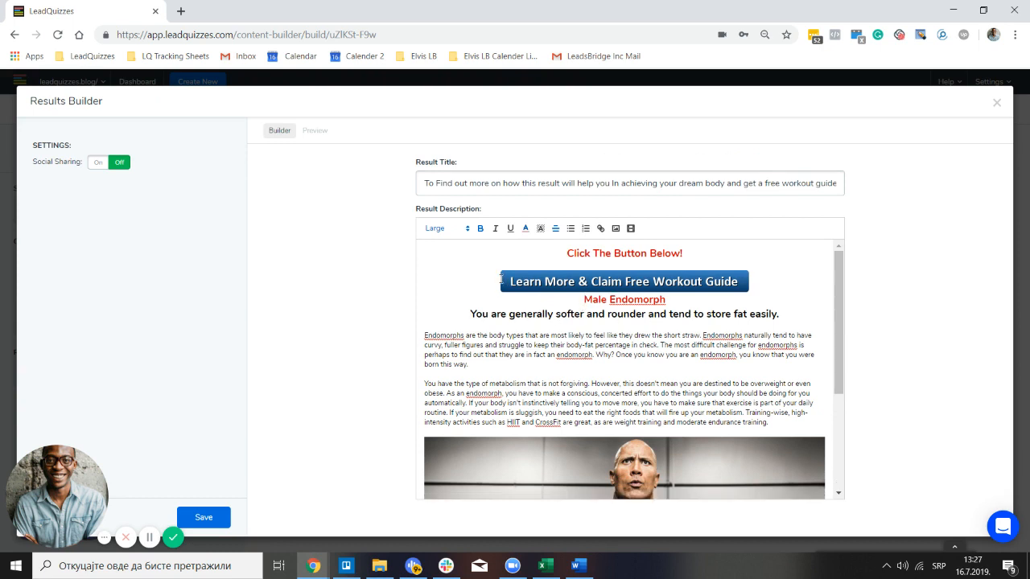
pyautogui.click(500, 280)
pyautogui.press('BackSpace')
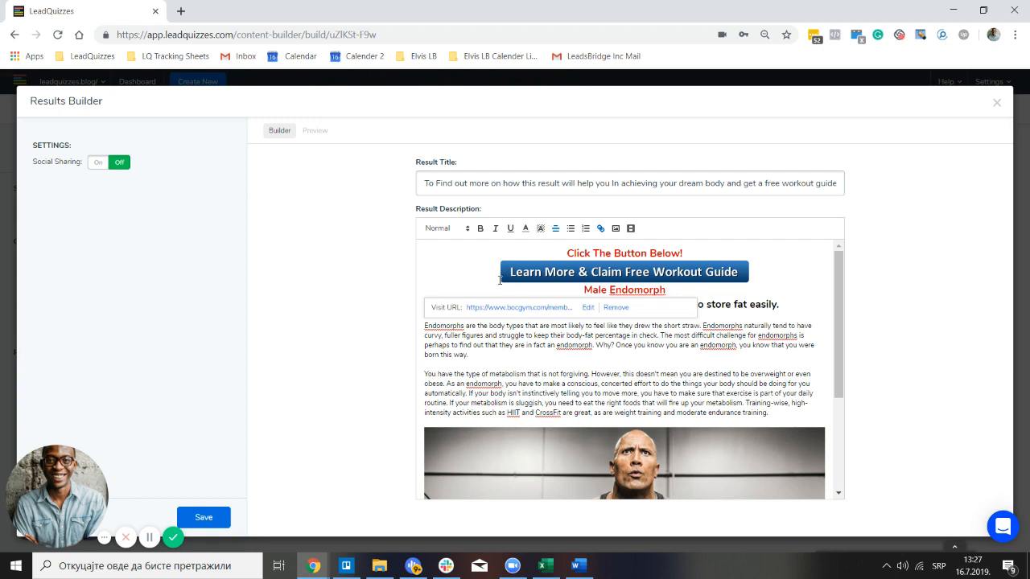
# Preview the tightened layout and save the result
pyautogui.click(324, 136)
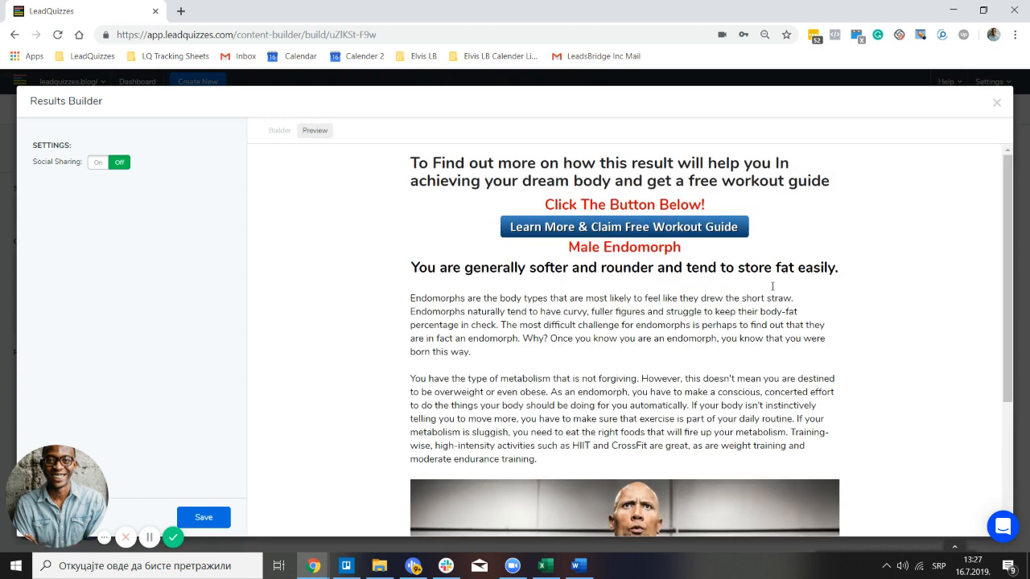
pyautogui.scroll(-3, 772, 286)
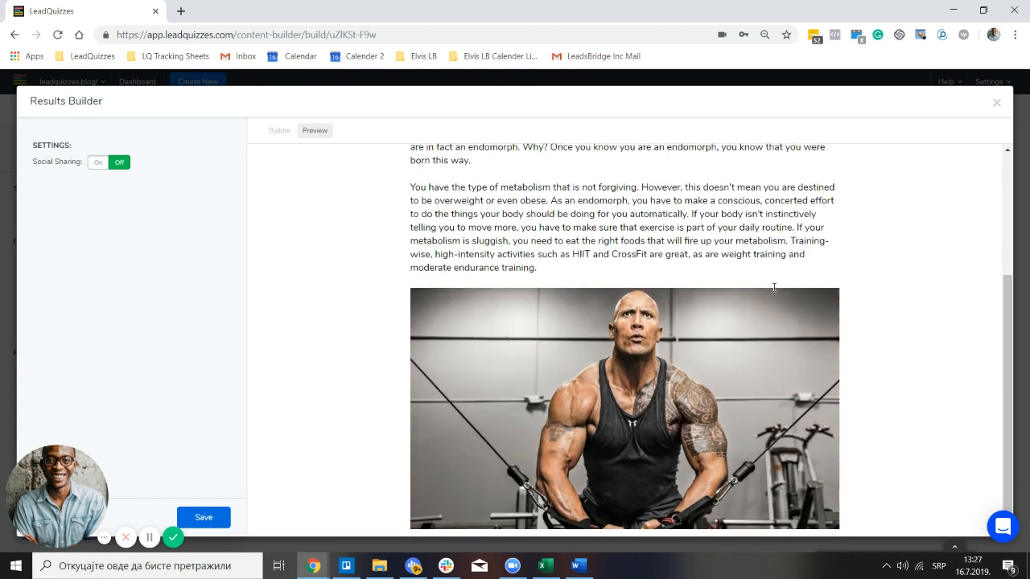
pyautogui.scroll(3, 764, 288)
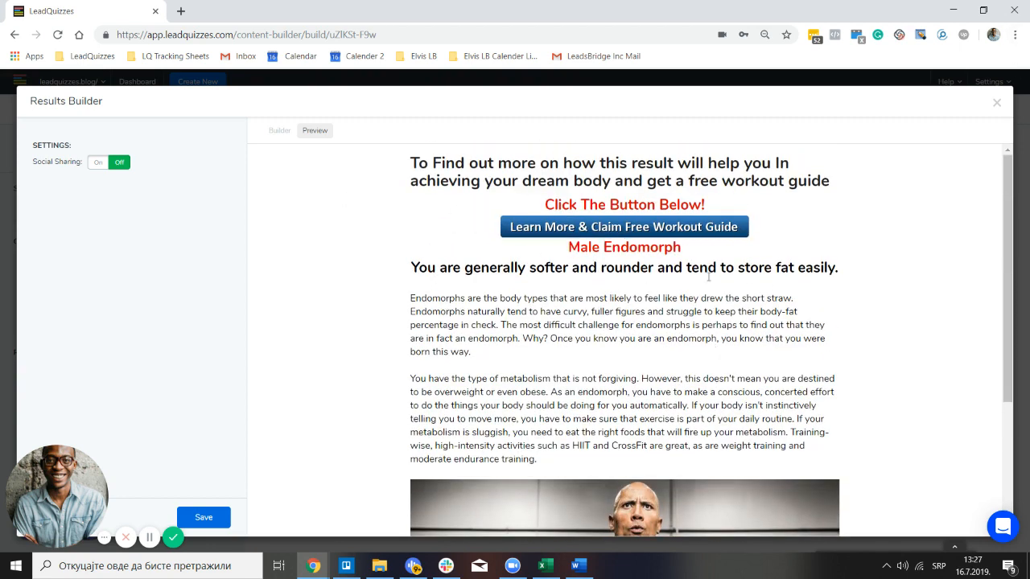
pyautogui.click(222, 518)
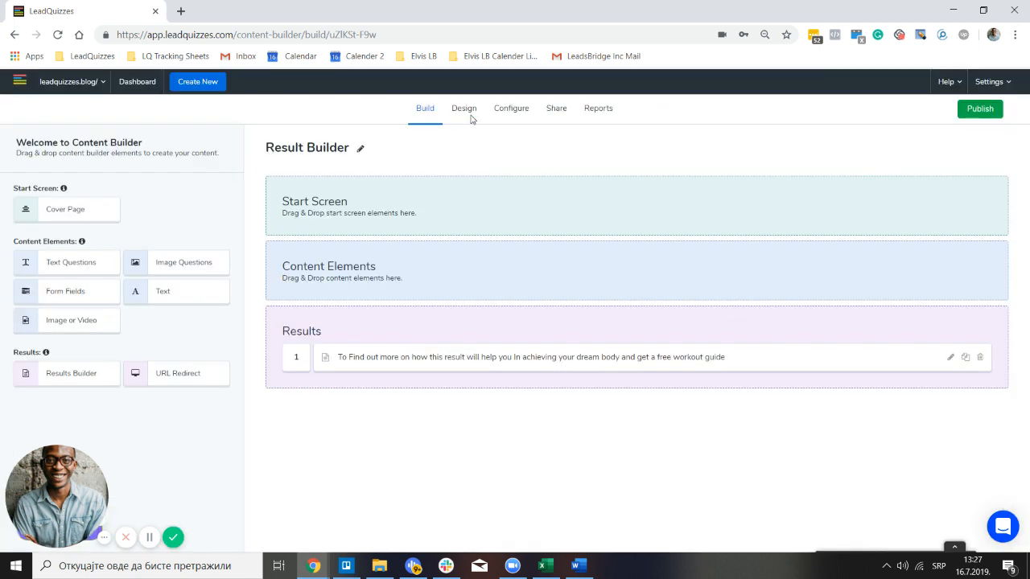
# Upload 32744.jpg as the quiz background image in Design and save the design
pyautogui.click(471, 116)
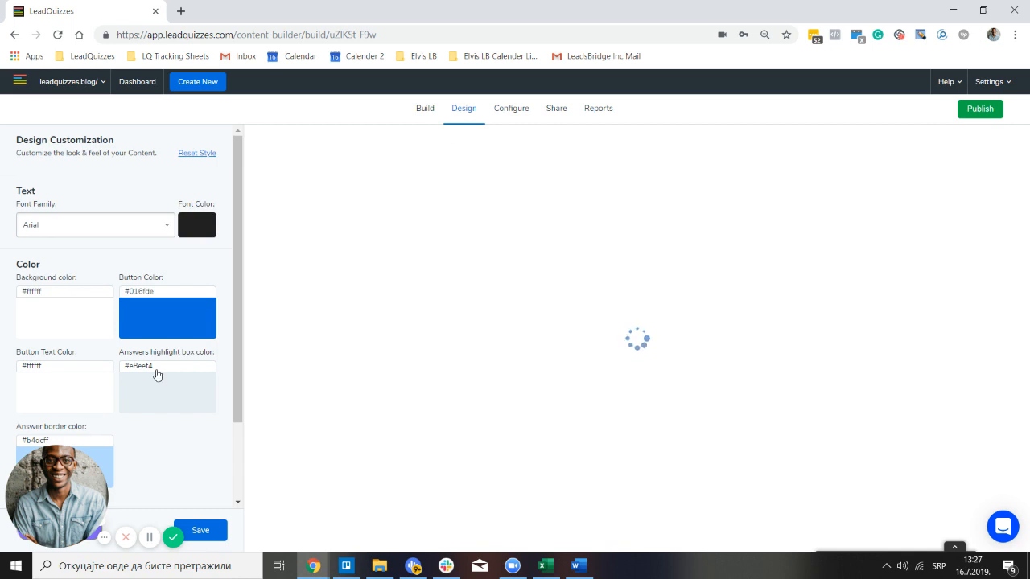
pyautogui.scroll(-2, 158, 376)
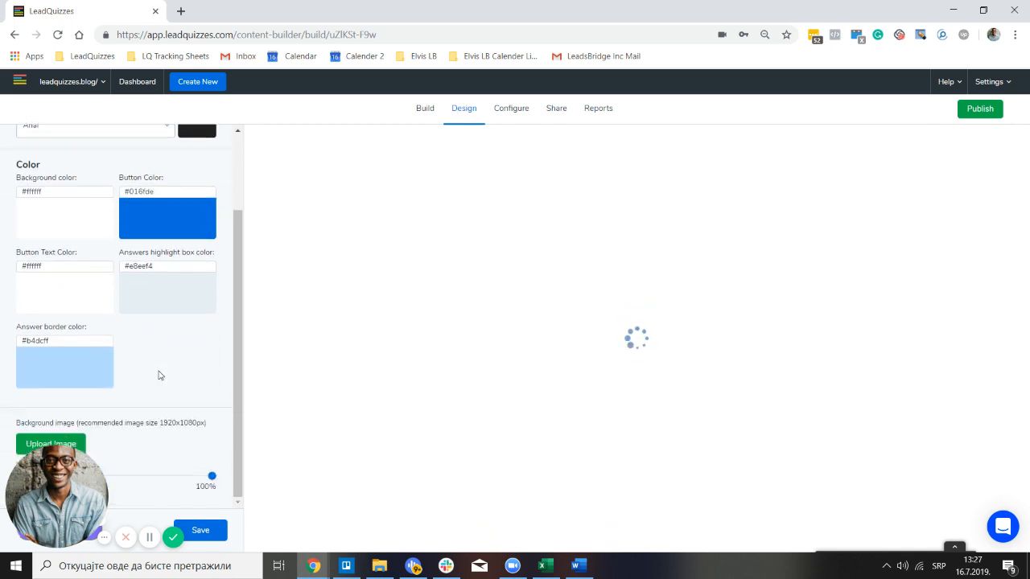
pyautogui.click(82, 440)
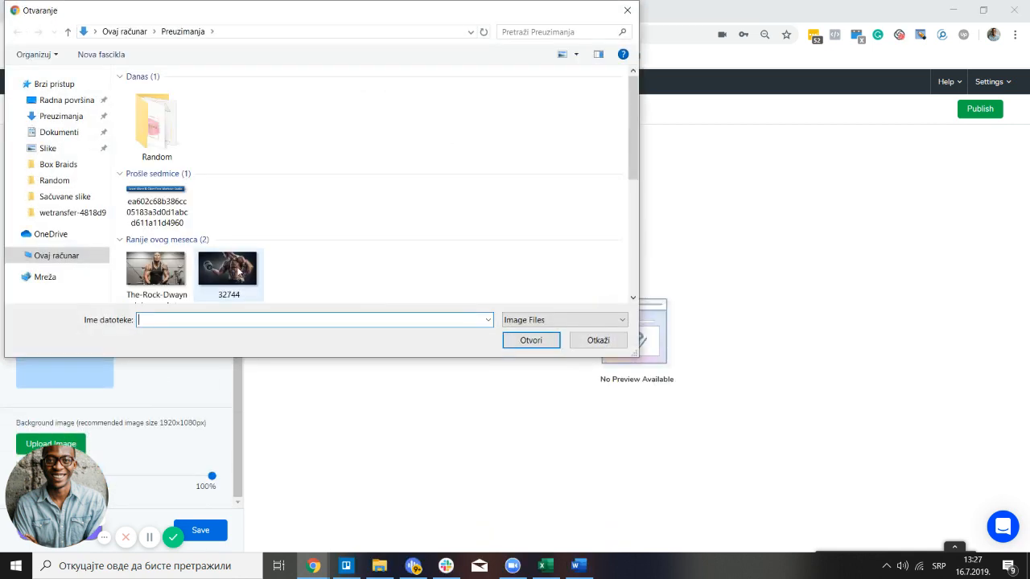
pyautogui.click(238, 273)
pyautogui.click(550, 345)
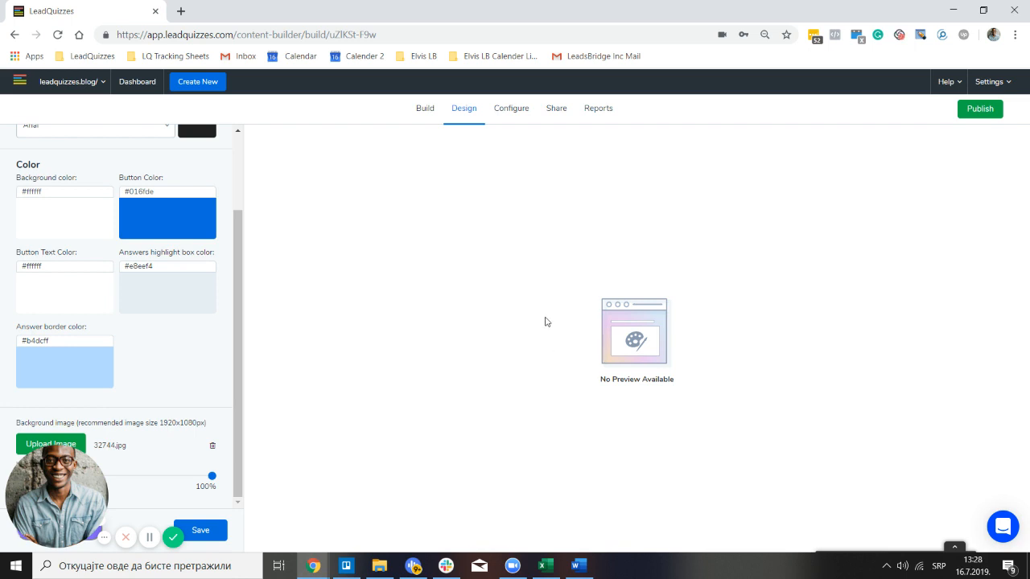
pyautogui.click(206, 535)
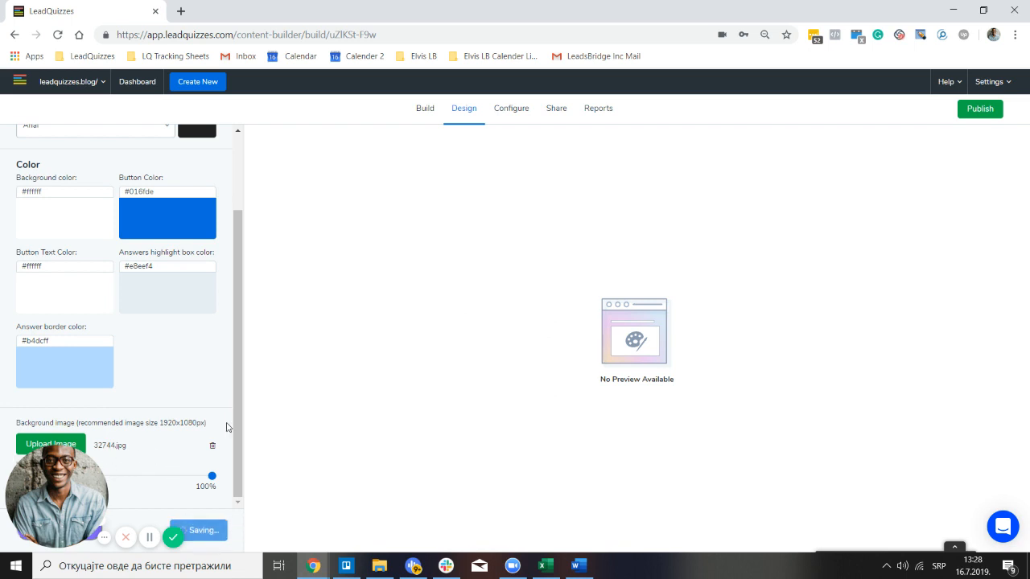
pyautogui.click(431, 116)
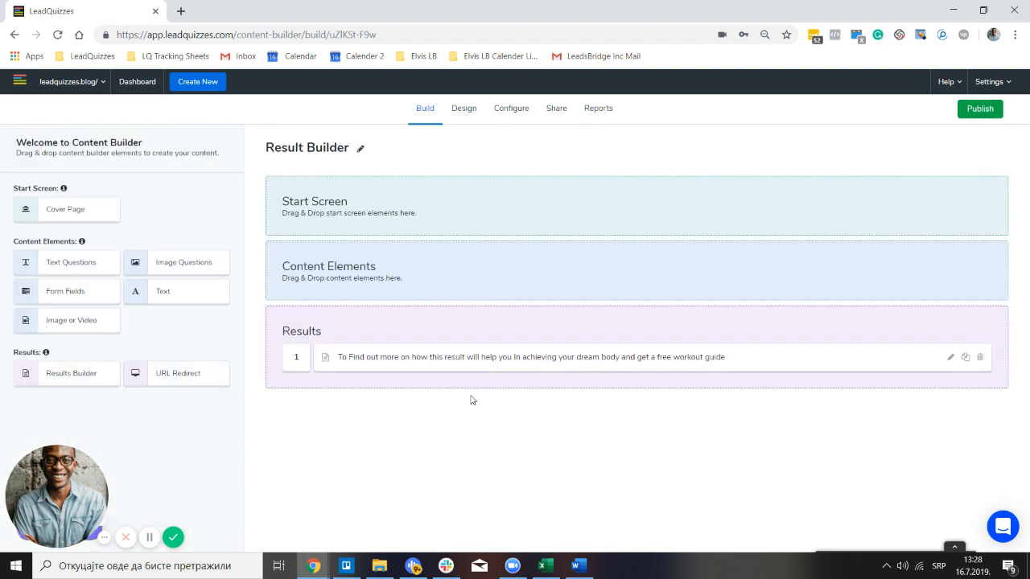
# Open Result 1, view it over the new background, and make both body paragraphs white
pyautogui.click(482, 358)
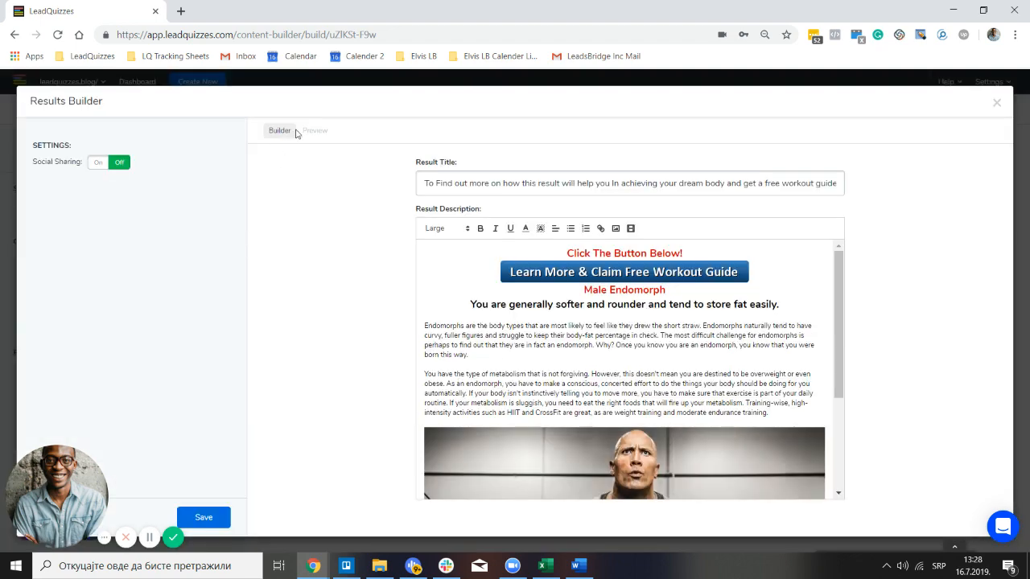
pyautogui.click(322, 137)
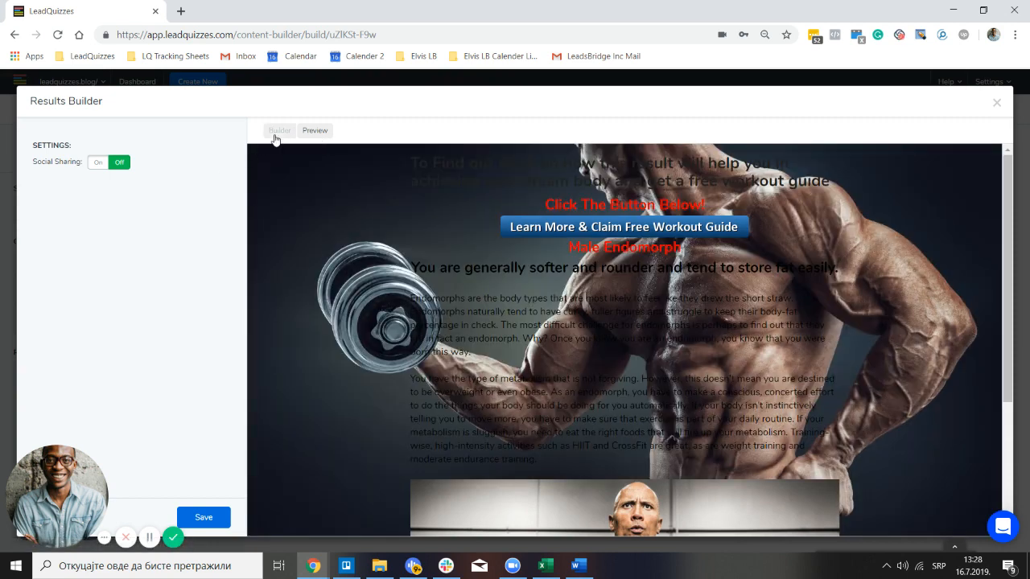
pyautogui.click(278, 131)
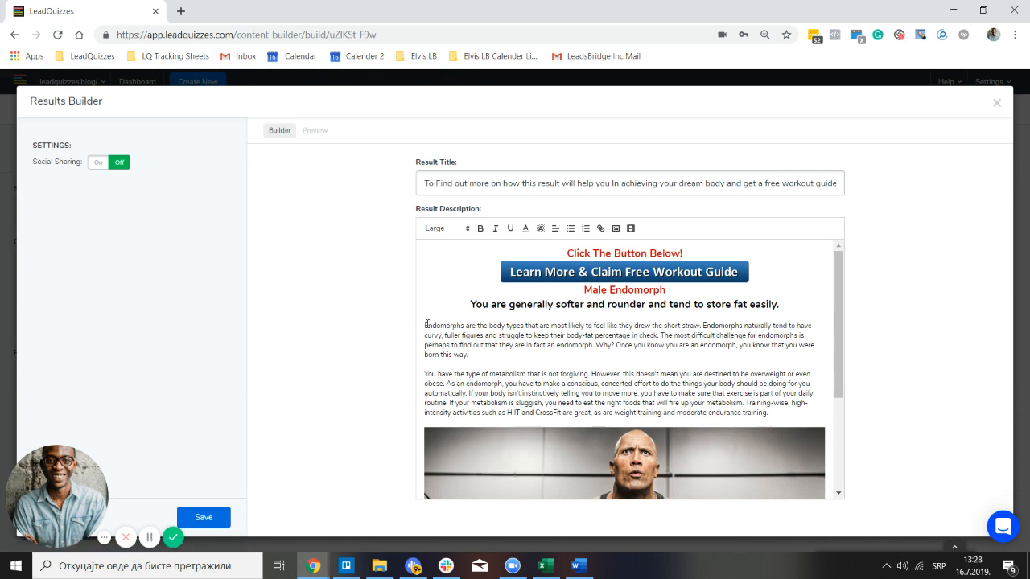
pyautogui.moveTo(425, 324); pyautogui.dragTo(784, 410)
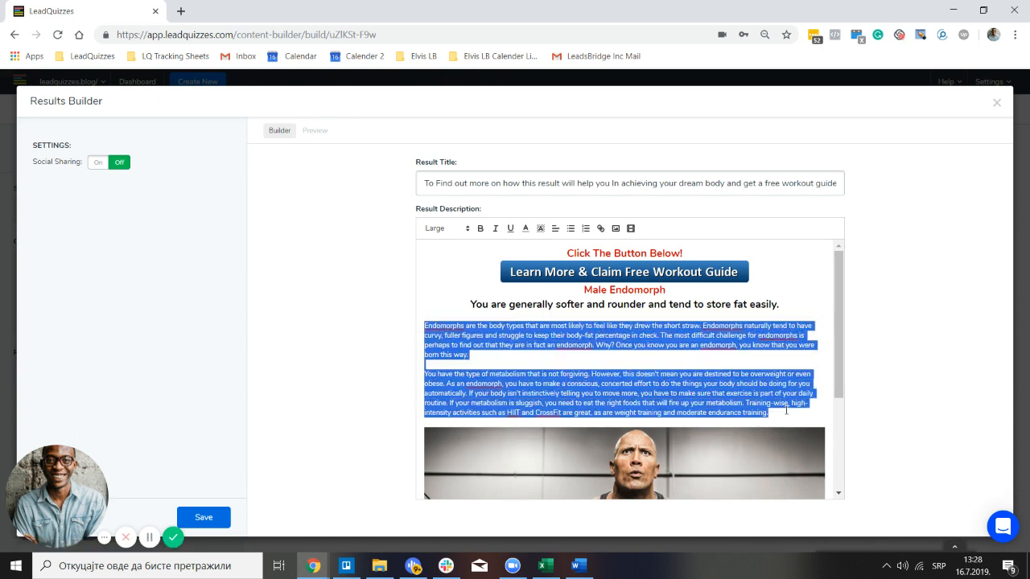
pyautogui.click(523, 228)
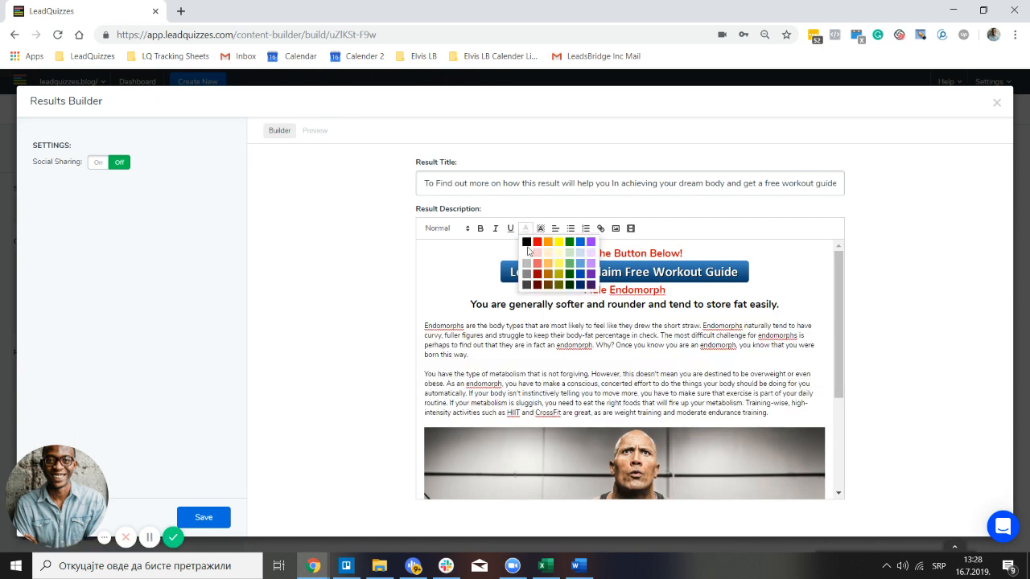
pyautogui.click(527, 245)
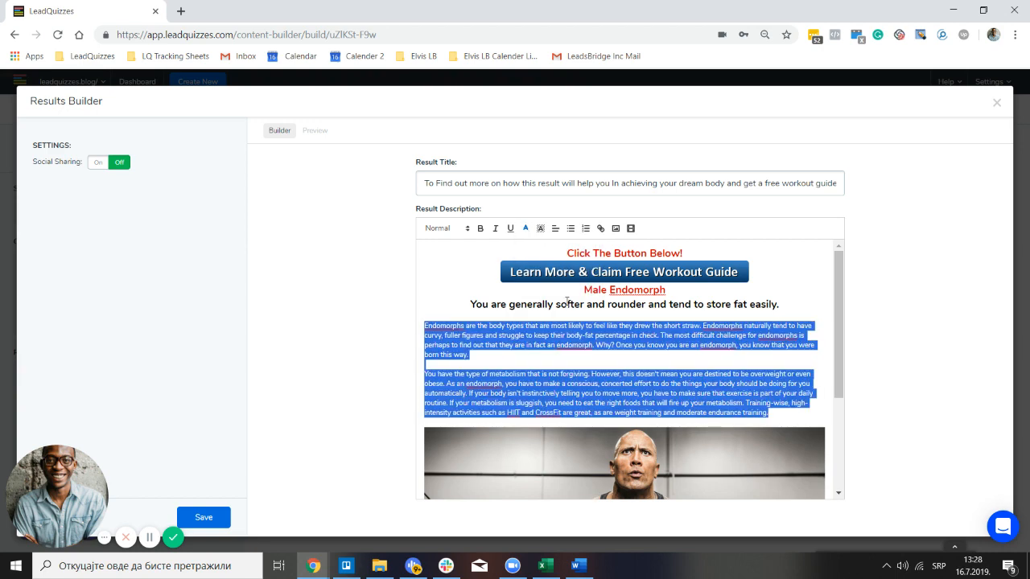
pyautogui.click(314, 131)
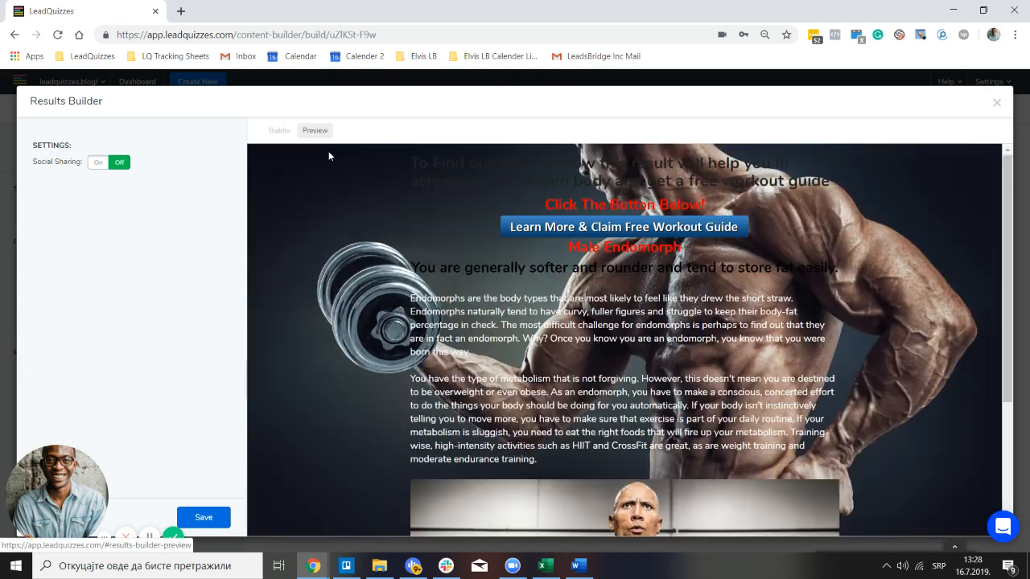
pyautogui.click(283, 132)
# Make the bold fat-storage heading white, check it in Preview, and save the result
pyautogui.moveTo(467, 303); pyautogui.dragTo(778, 306)
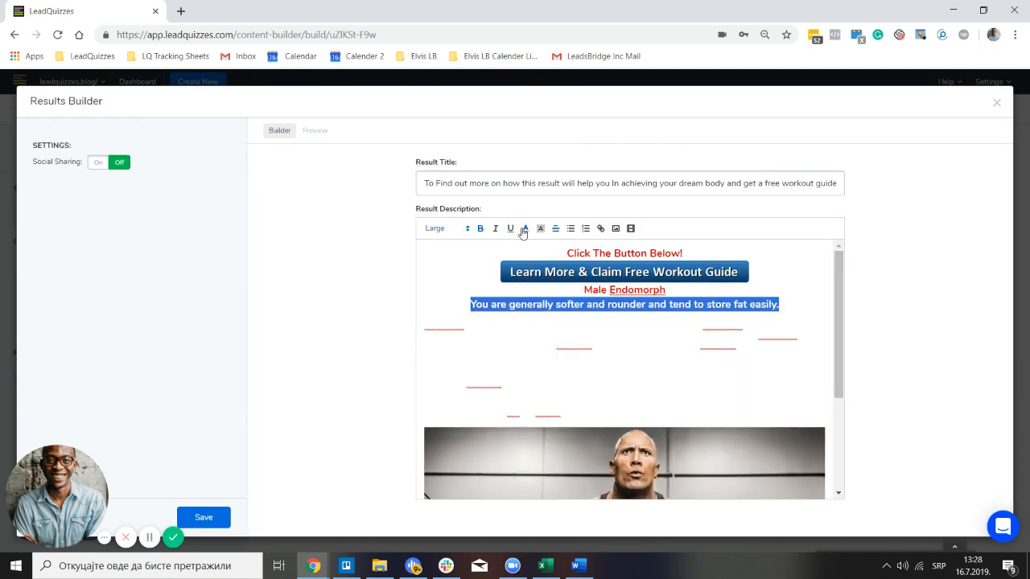
pyautogui.click(525, 231)
pyautogui.click(529, 252)
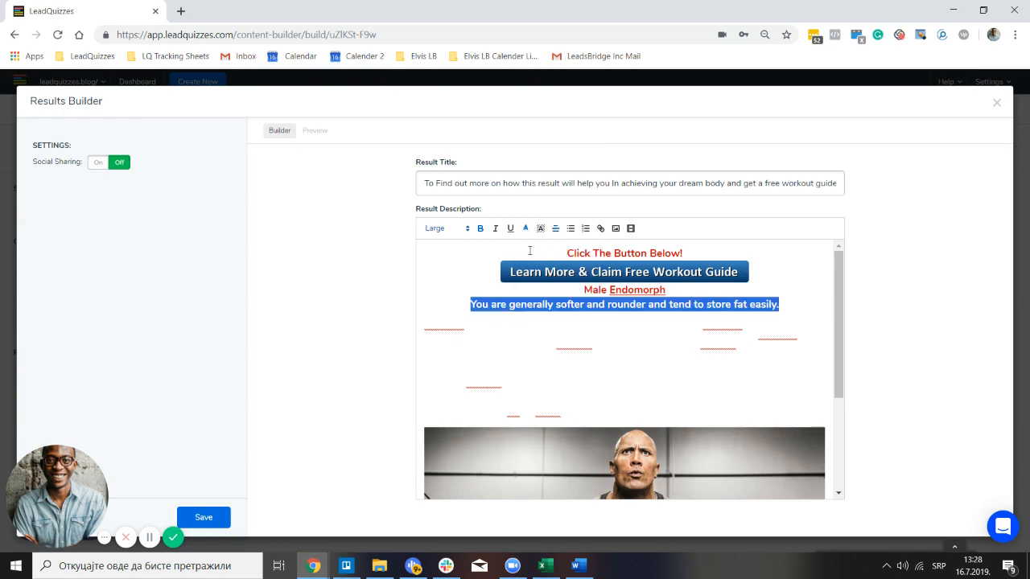
pyautogui.click(313, 132)
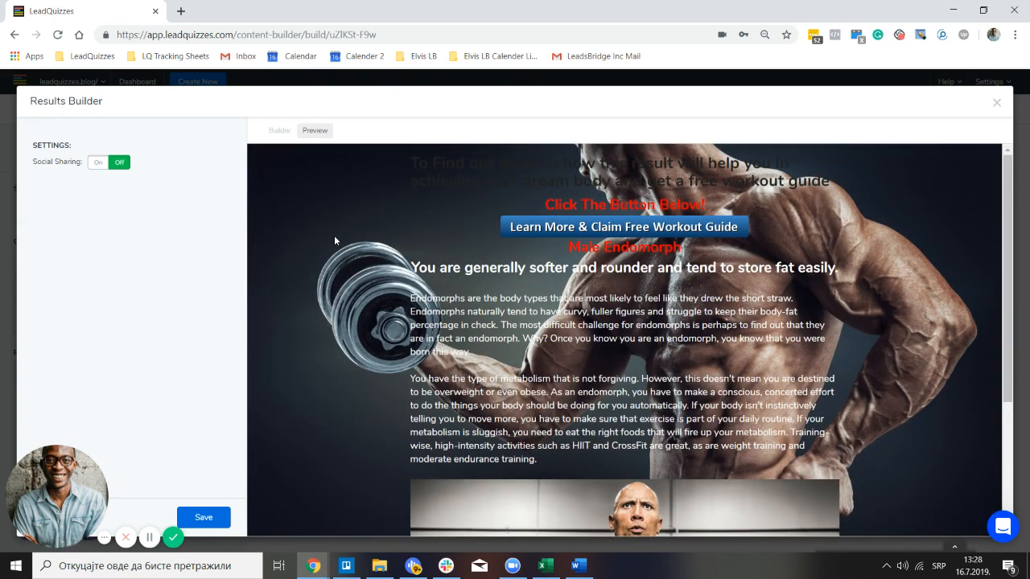
pyautogui.click(279, 130)
pyautogui.click(203, 517)
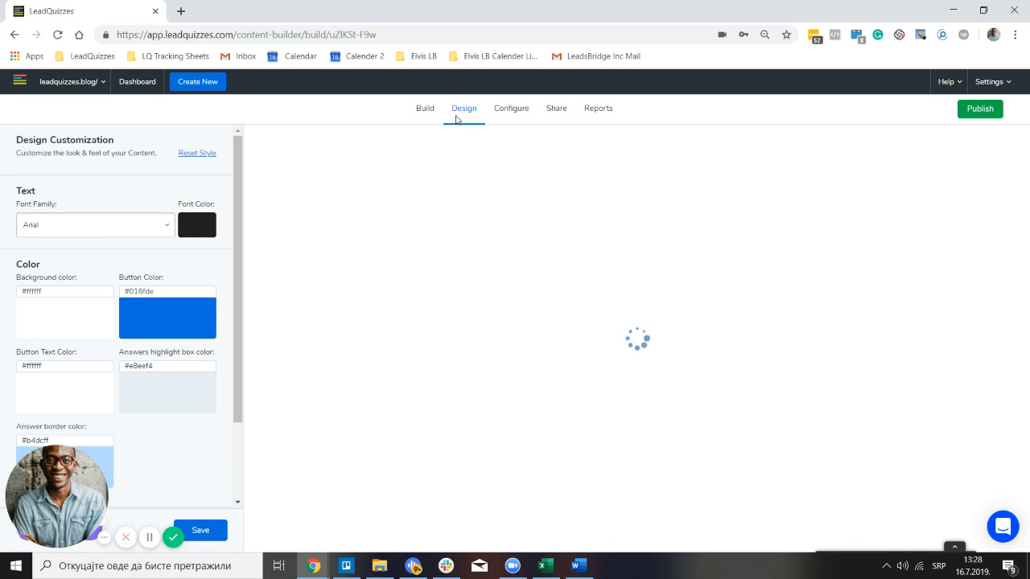
# Change the quiz font colour from near-black to white and save the design
pyautogui.click(194, 230)
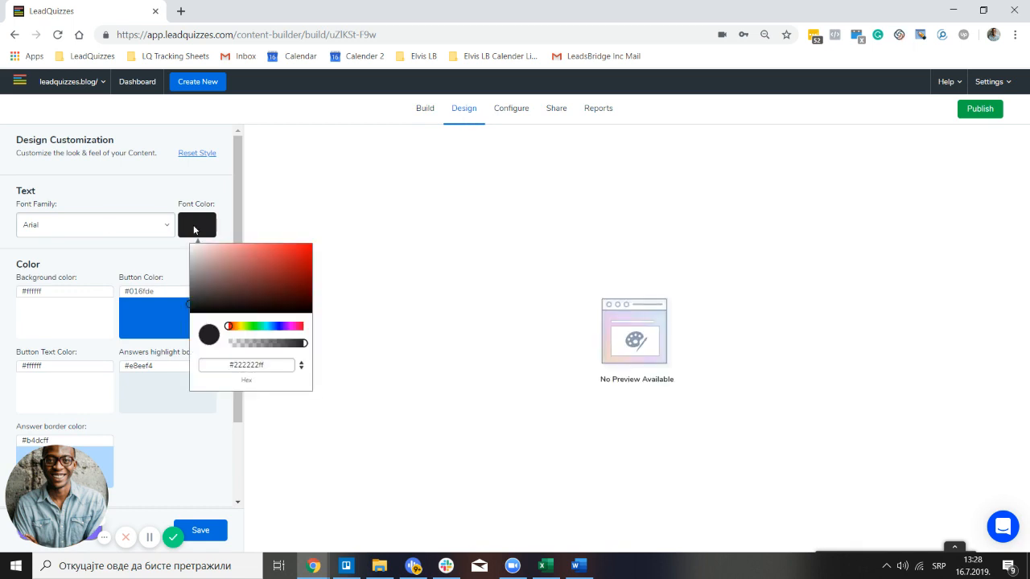
pyautogui.moveTo(212, 283); pyautogui.dragTo(173, 242)
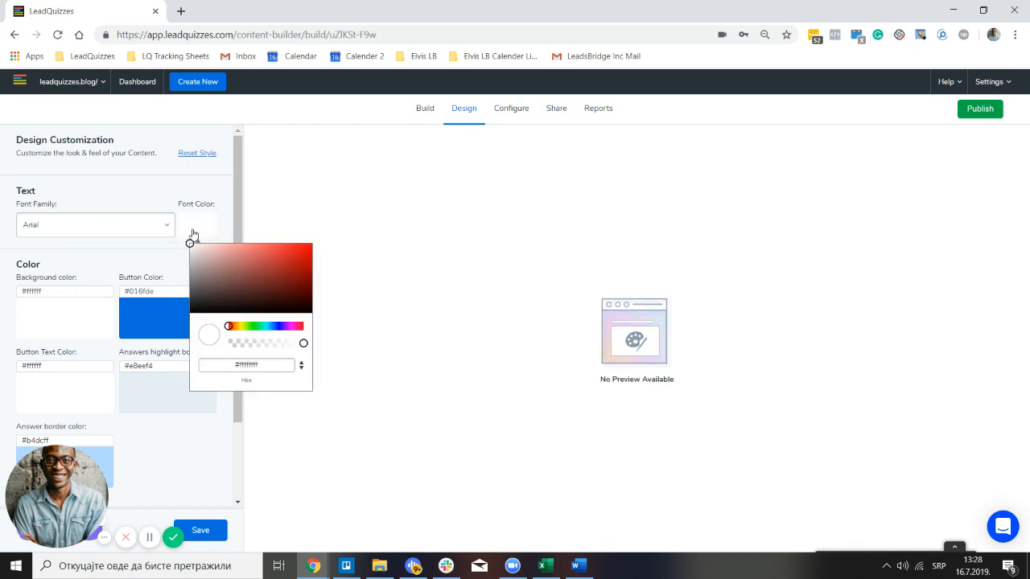
pyautogui.click(201, 534)
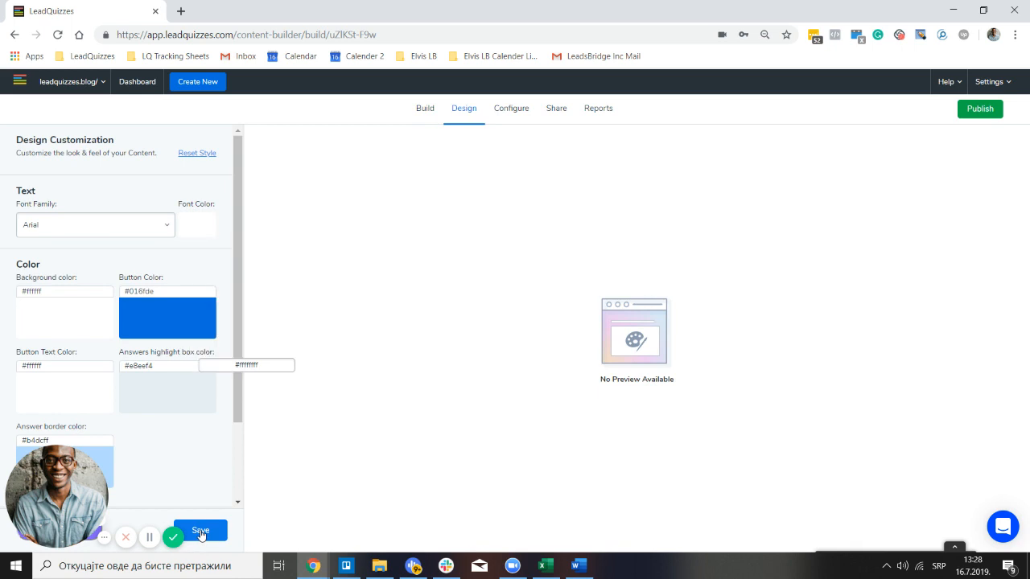
pyautogui.click(425, 109)
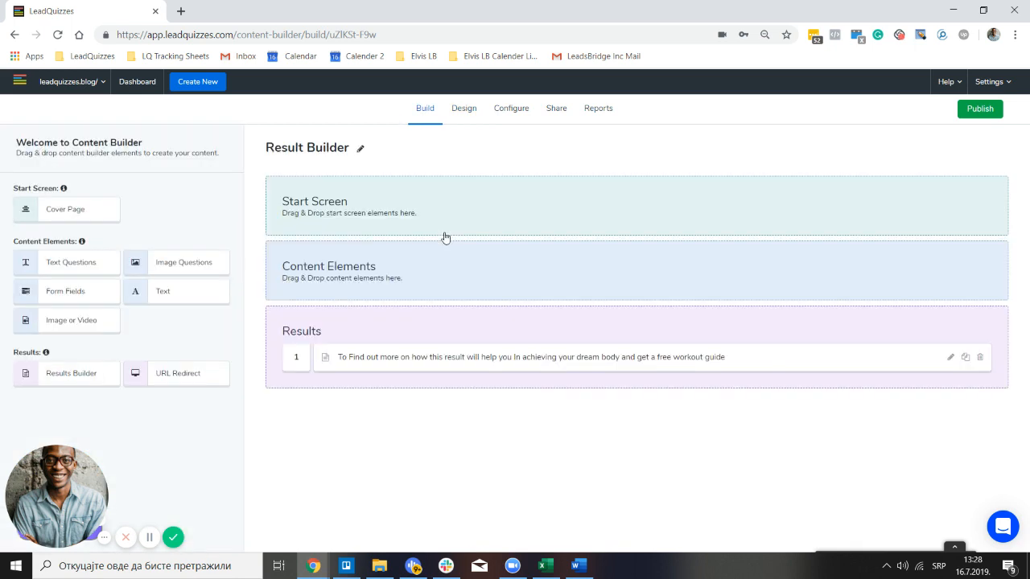
# Reopen Result 1, preview it over the dark background, and save it again
pyautogui.click(500, 357)
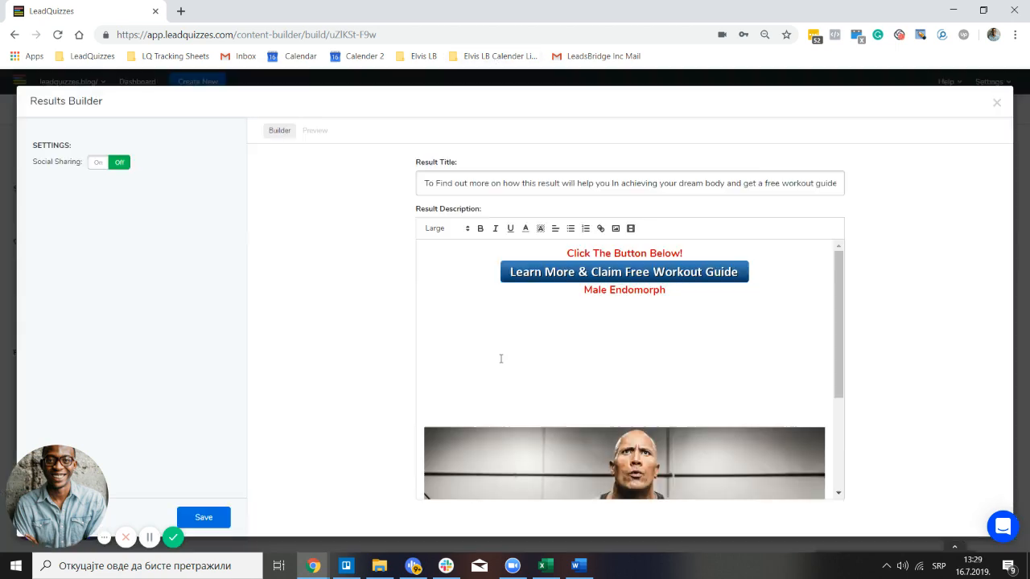
pyautogui.click(317, 133)
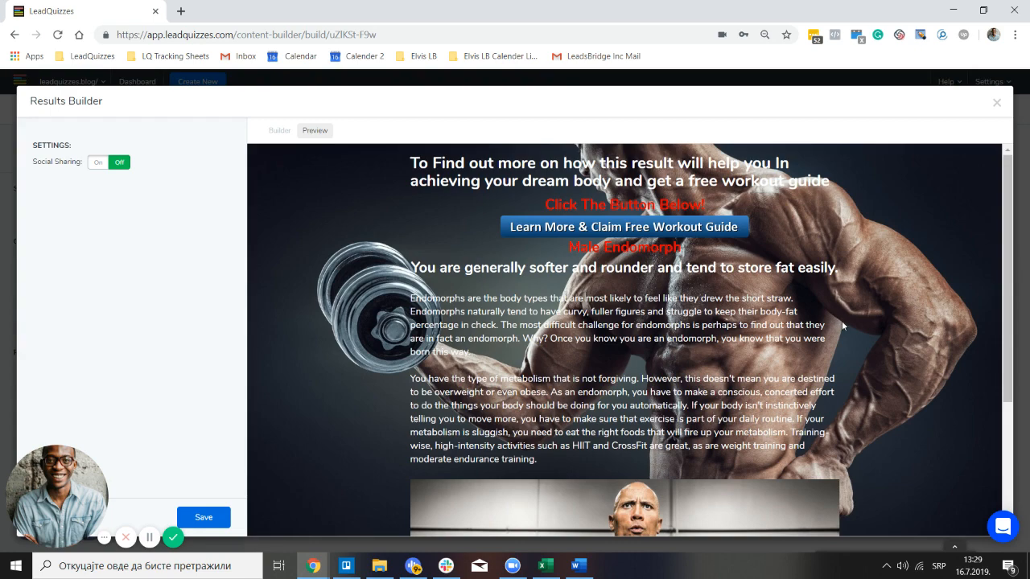
pyautogui.scroll(-3, 841, 321)
pyautogui.scroll(3, 832, 383)
pyautogui.click(280, 131)
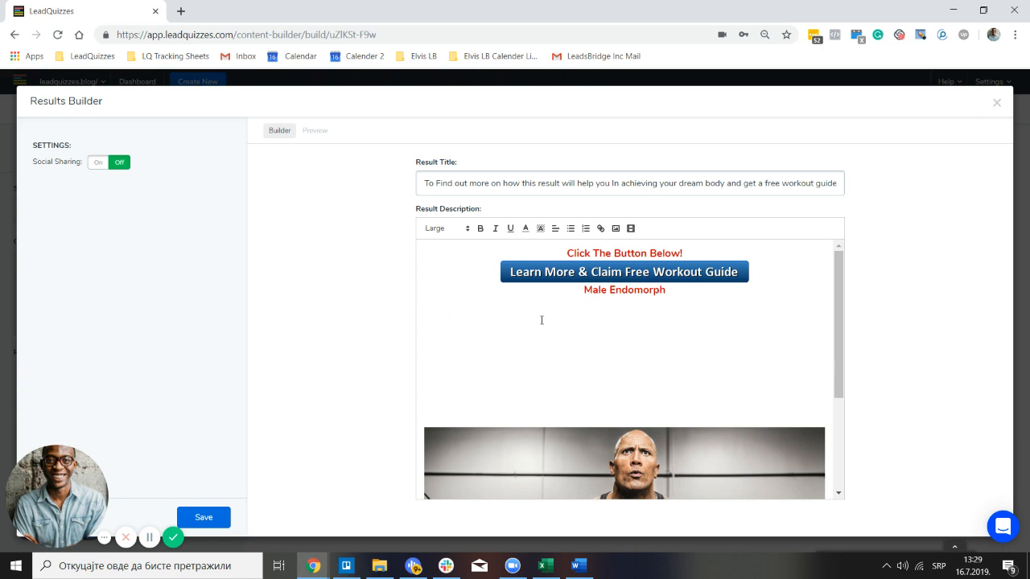
pyautogui.scroll(-3, 639, 375)
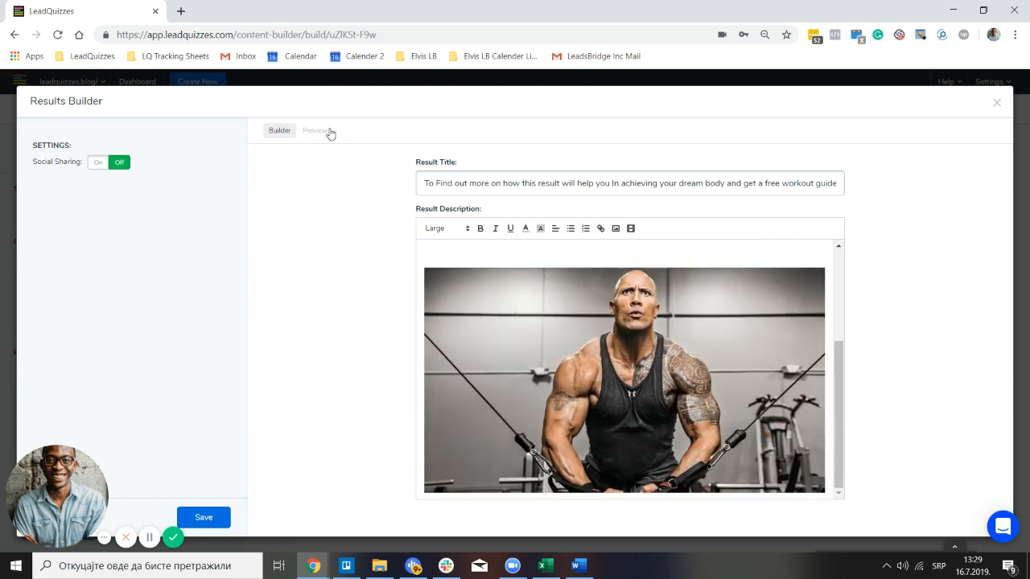
pyautogui.click(321, 131)
pyautogui.scroll(-5, 823, 278)
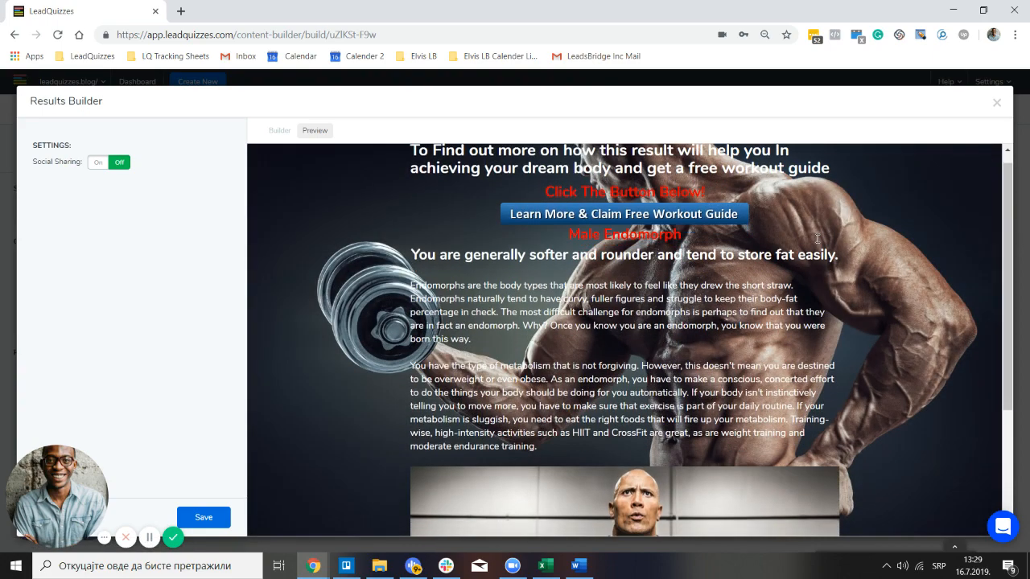
pyautogui.scroll(5, 823, 278)
pyautogui.click(279, 130)
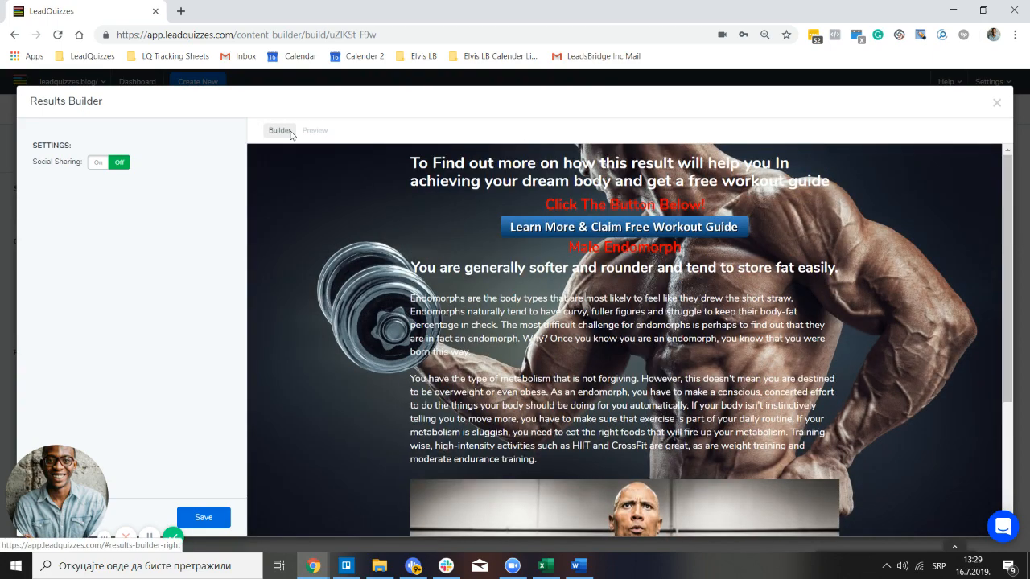
pyautogui.click(213, 520)
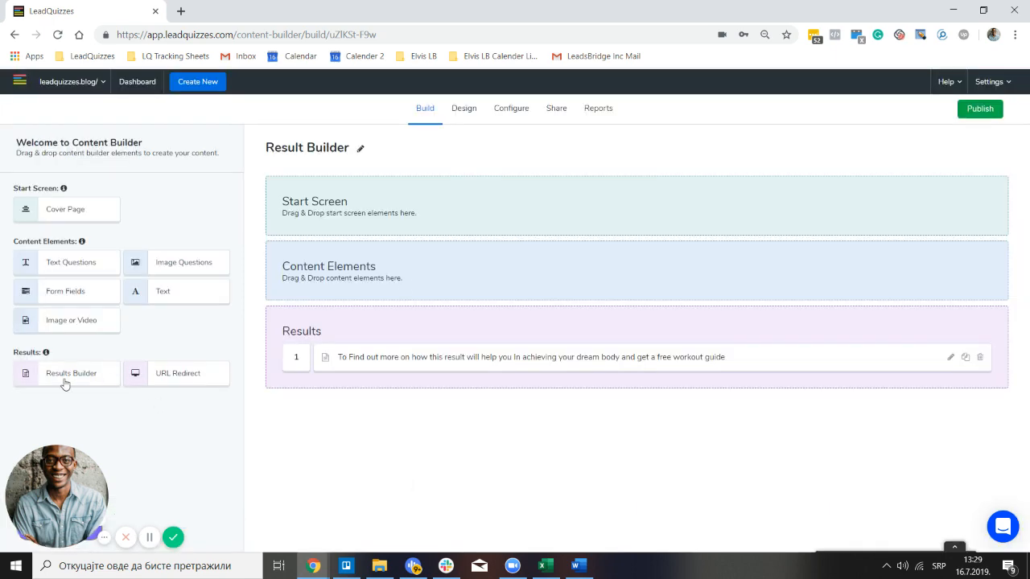
# Add a new result and paste 'Female Endomorph' from Word as its title
pyautogui.moveTo(65, 384); pyautogui.dragTo(358, 382)
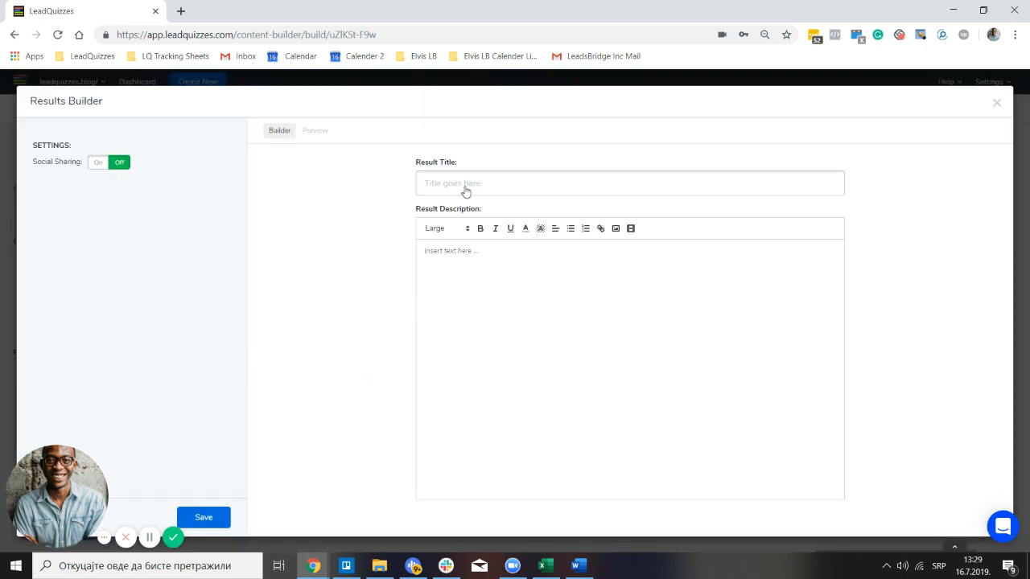
pyautogui.click(579, 566)
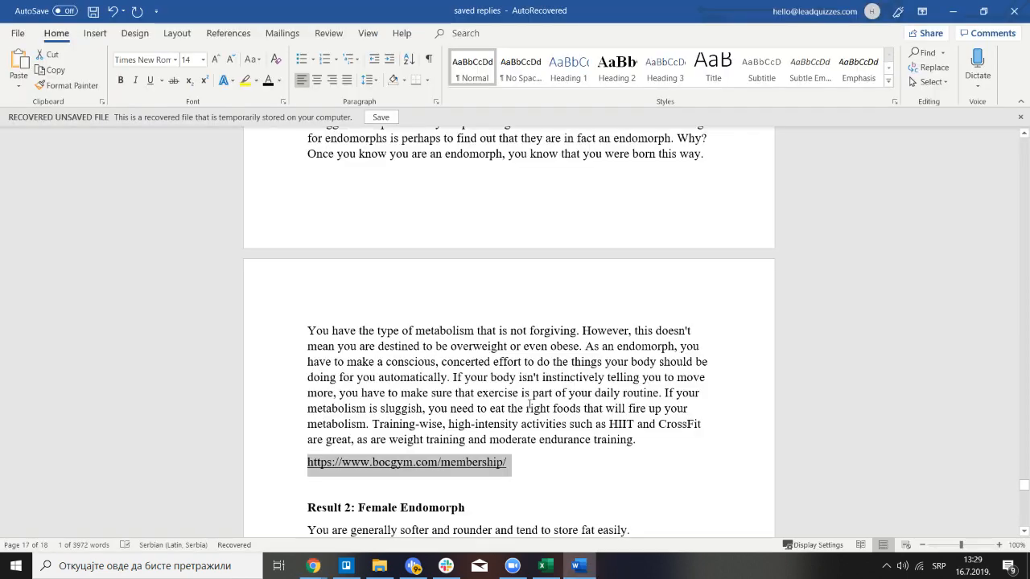
pyautogui.scroll(-2, 414, 467)
pyautogui.moveTo(465, 475); pyautogui.dragTo(358, 476)
pyautogui.hotkey('ctrl', 'c')
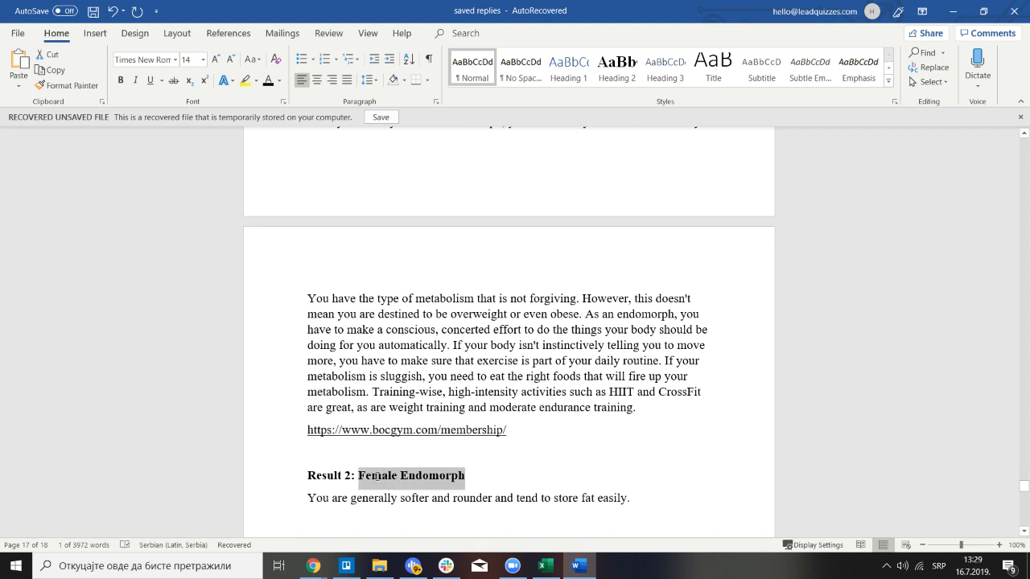
pyautogui.click(328, 568)
pyautogui.click(480, 514)
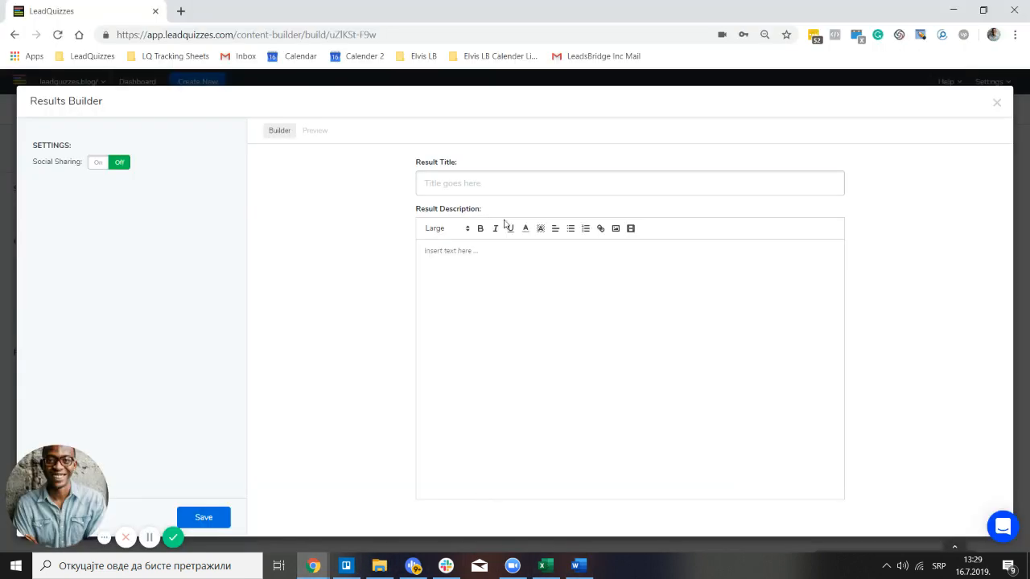
pyautogui.click(519, 193)
pyautogui.hotkey('ctrl', 'v')
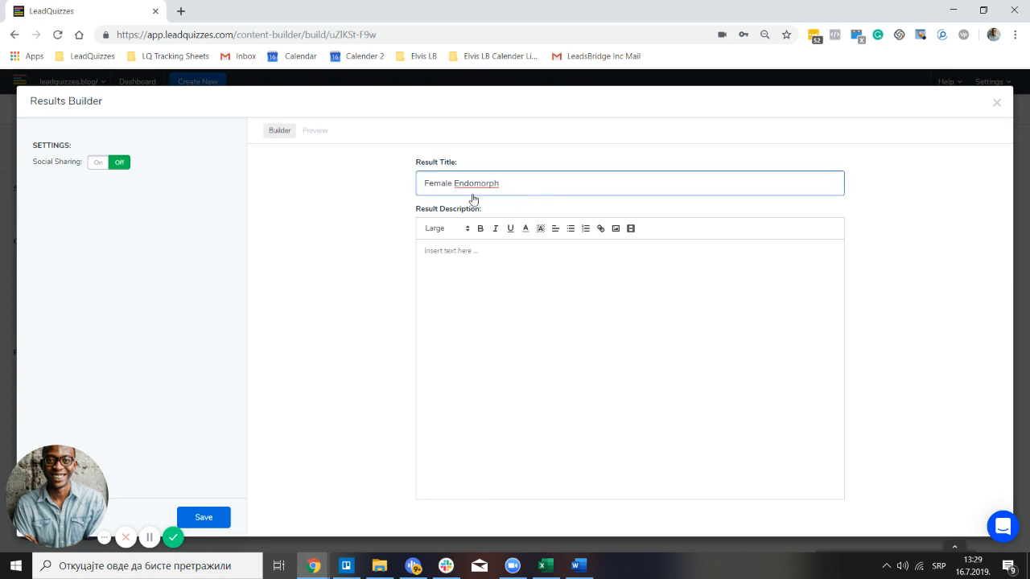
# Paste the Result 2 sentence 'You are generally softer and rounder…' into the description
pyautogui.click(576, 566)
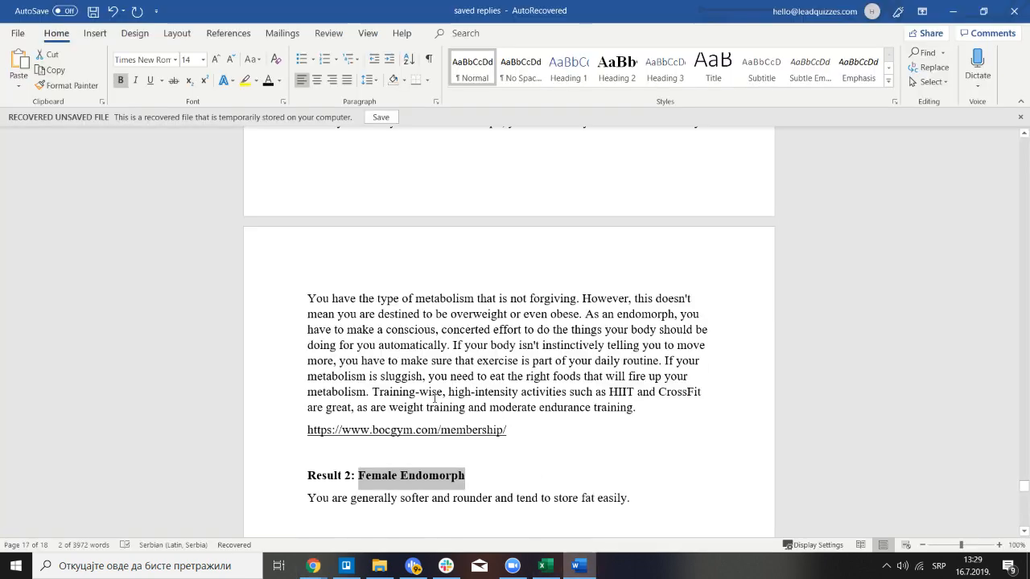
pyautogui.scroll(-2, 434, 397)
pyautogui.click(287, 440)
pyautogui.hotkey('ctrl', 'c')
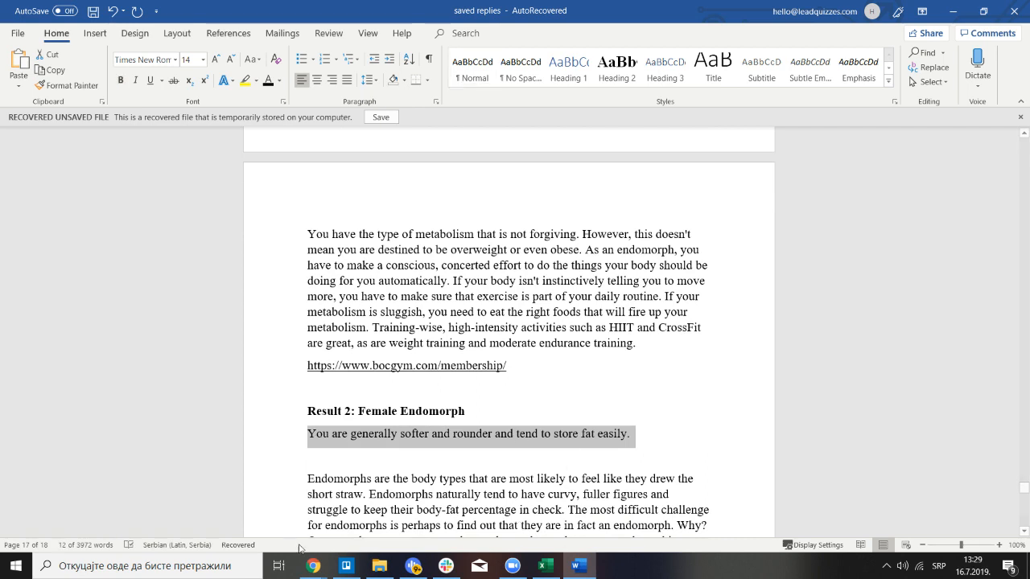
pyautogui.click(314, 565)
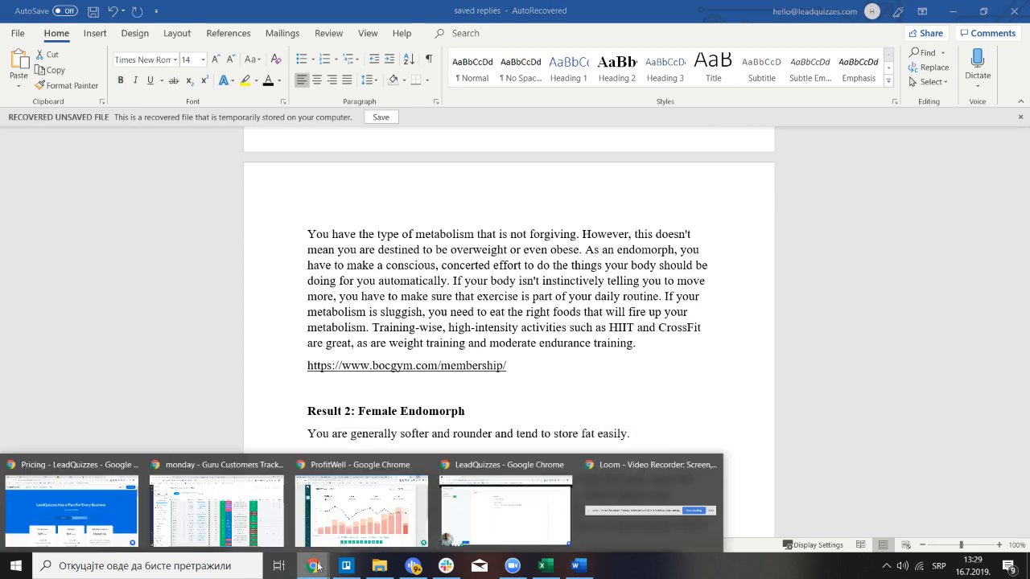
pyautogui.click(451, 513)
pyautogui.click(469, 253)
pyautogui.hotkey('ctrl', 'v')
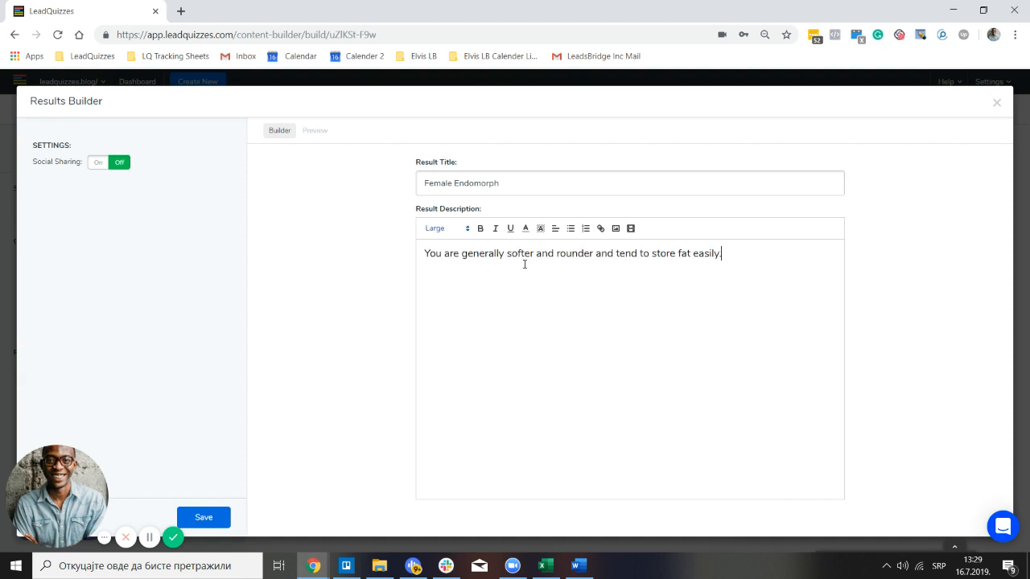
pyautogui.moveTo(764, 262); pyautogui.dragTo(440, 239)
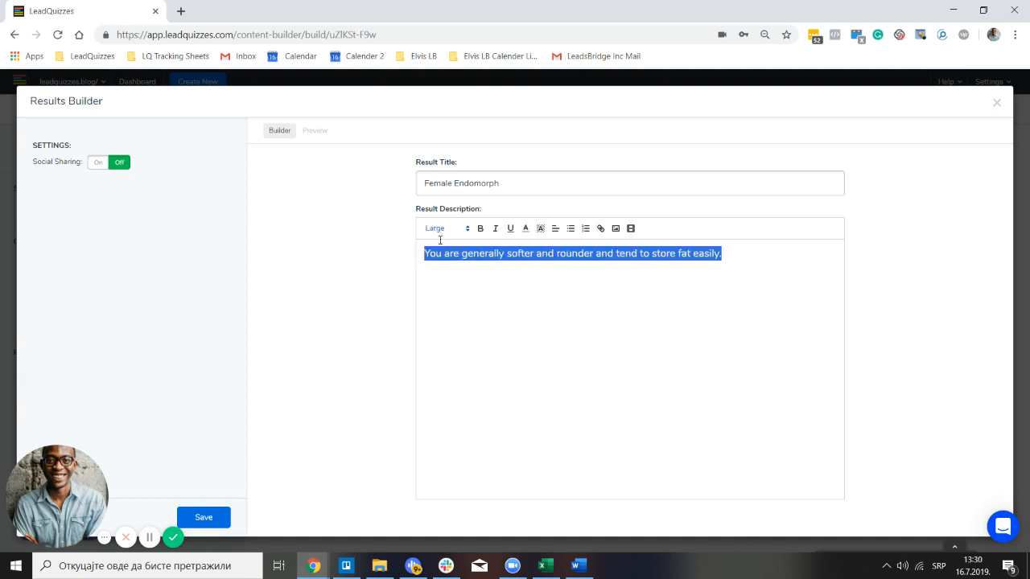
# Make the description sentence bold, preview it, and place the caret after it
pyautogui.click(480, 232)
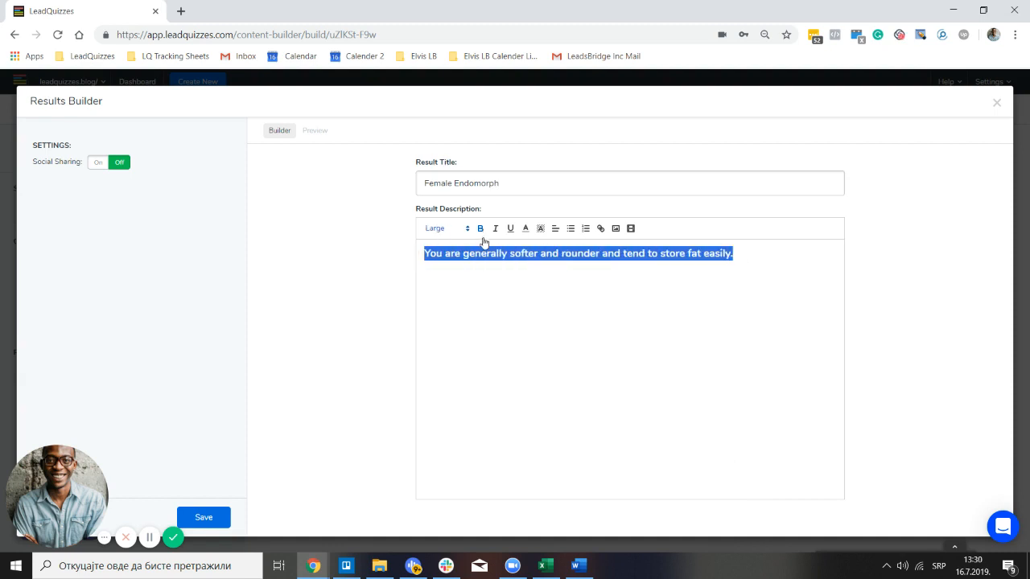
pyautogui.click(306, 138)
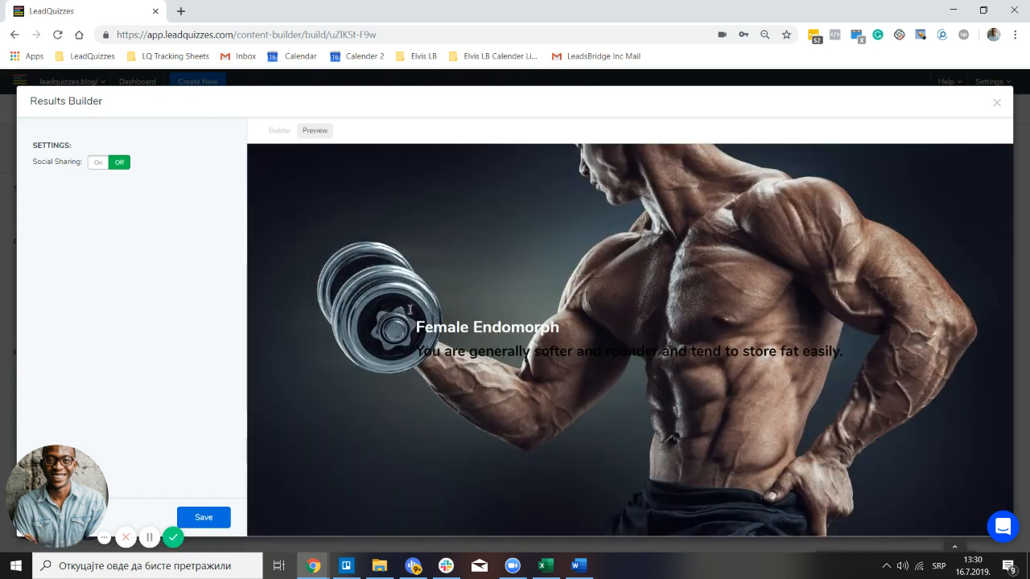
pyautogui.click(292, 131)
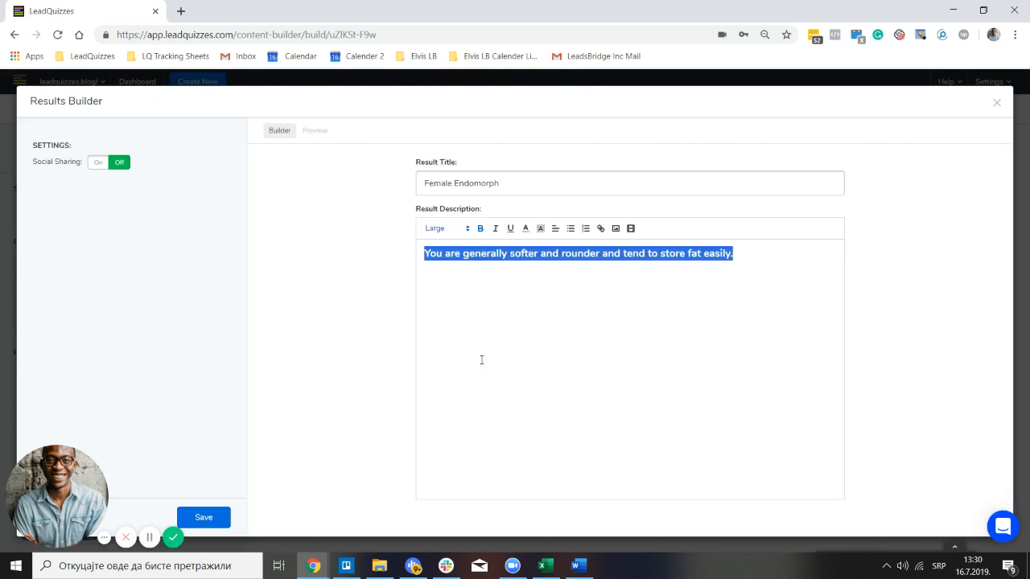
pyautogui.click(757, 251)
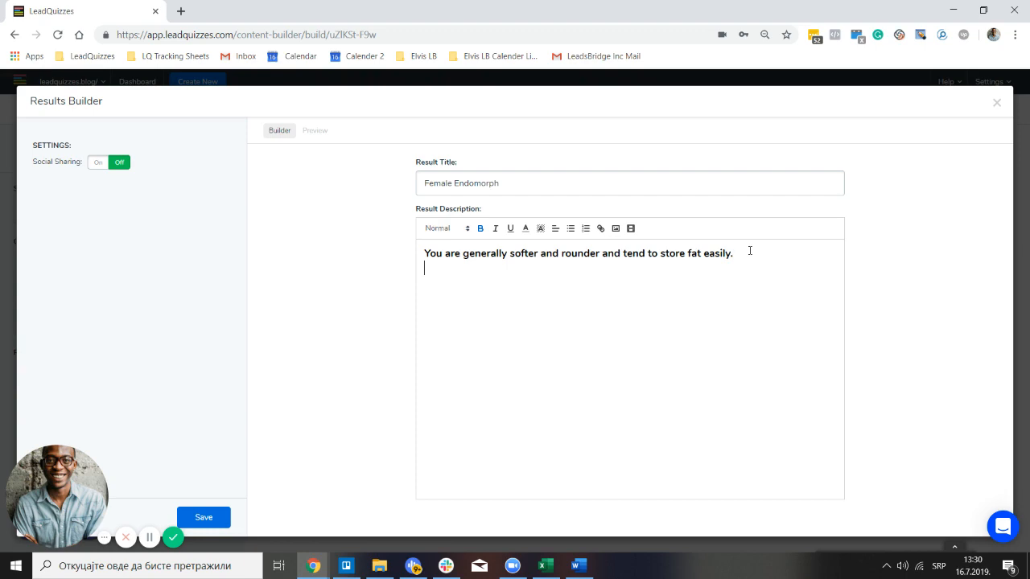
# Select the endomorph body paragraphs in Word, ending after 'appetite.', then return to LeadQuizzes
pyautogui.click(591, 561)
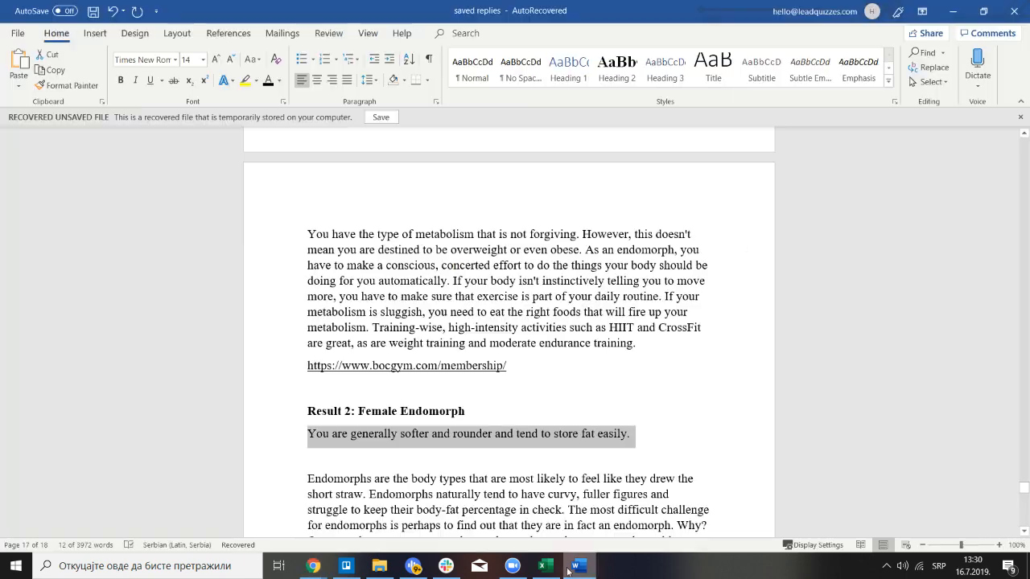
pyautogui.scroll(-3, 362, 392)
pyautogui.scroll(-2, 362, 392)
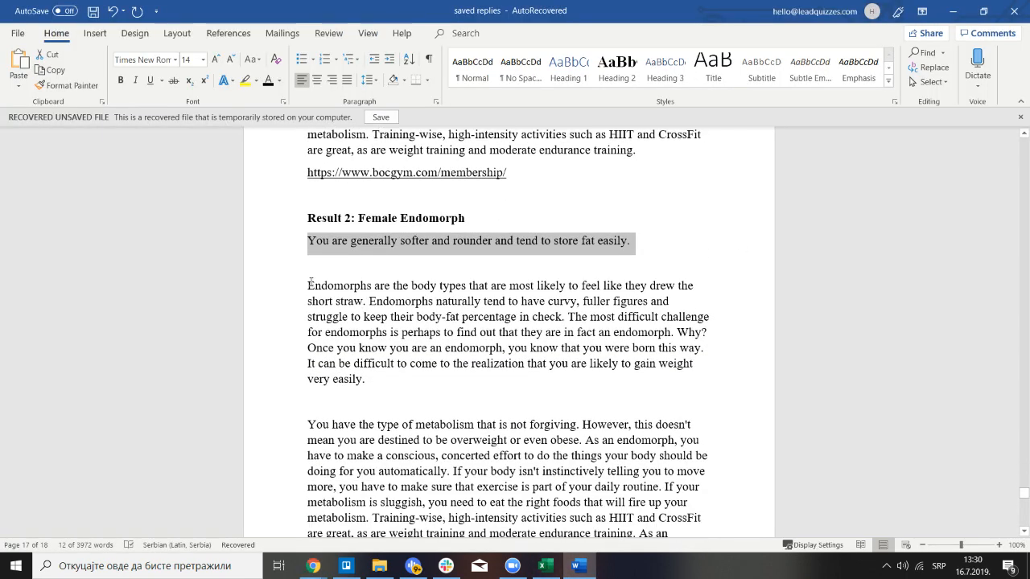
pyautogui.moveTo(316, 323); pyautogui.dragTo(563, 440)
pyautogui.hotkey('ctrl', 'c')
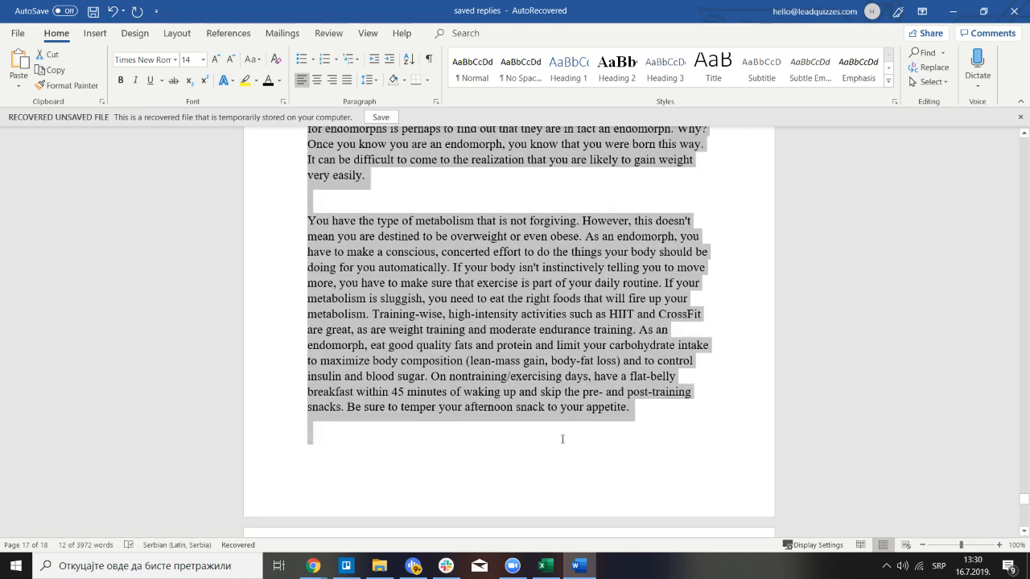
pyautogui.moveTo(653, 423); pyautogui.dragTo(665, 417)
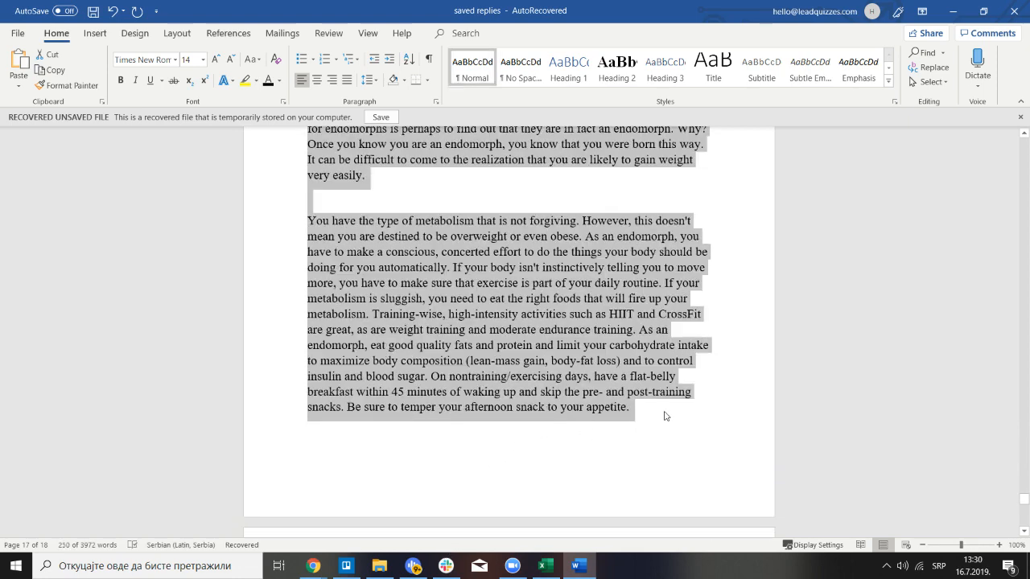
pyautogui.scroll(-2, 586, 406)
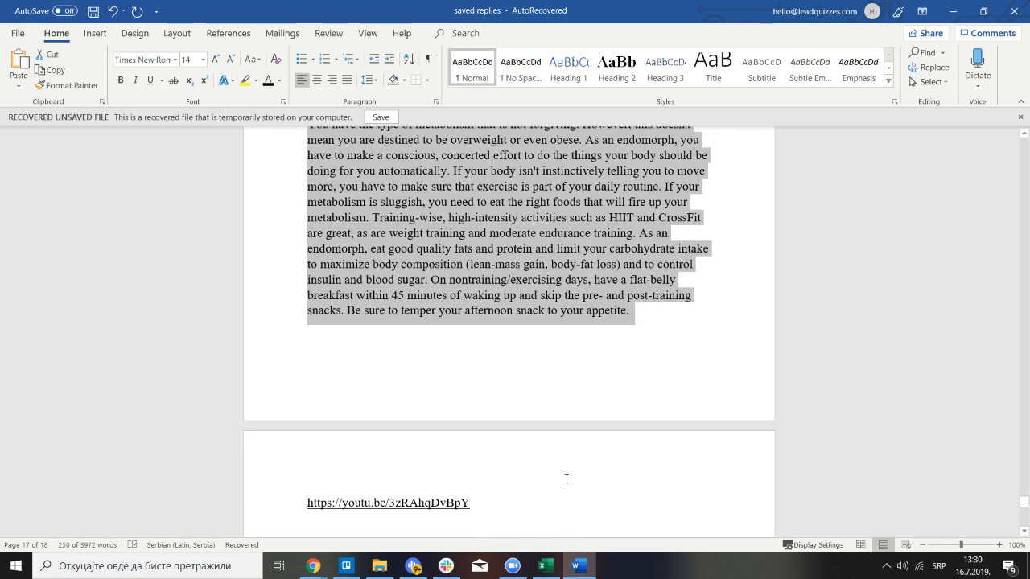
pyautogui.moveTo(313, 565)
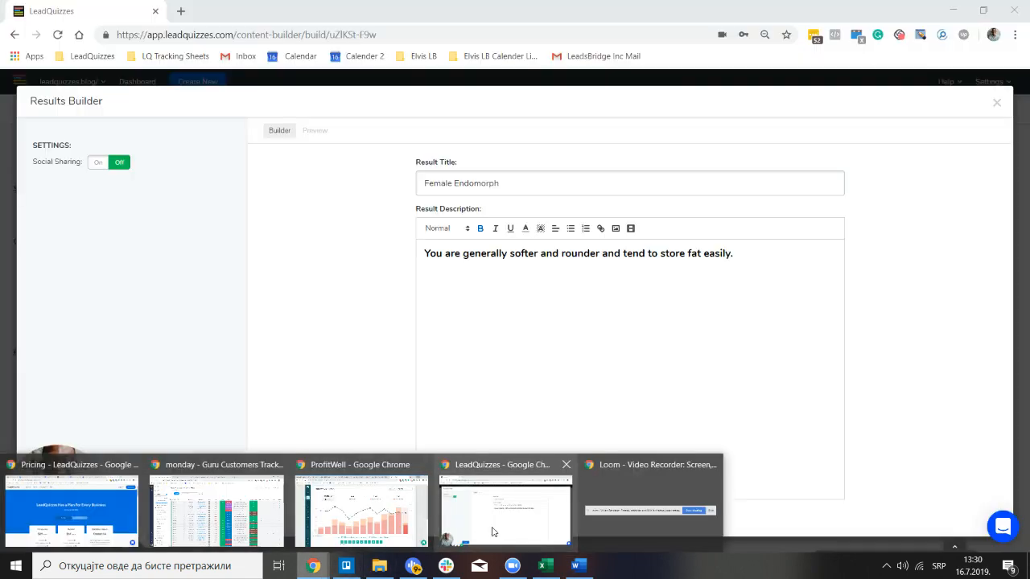
pyautogui.click(493, 532)
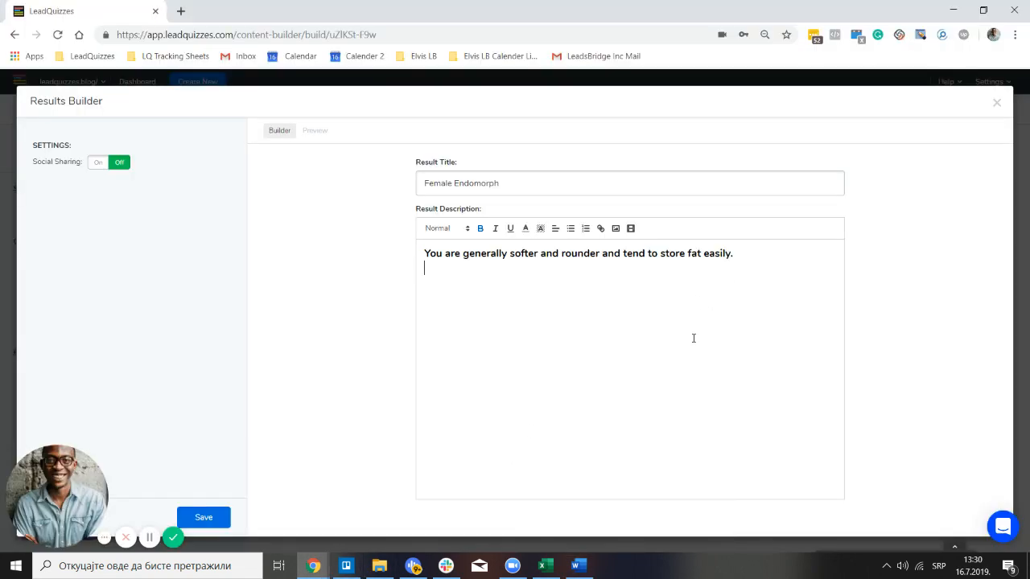
# Insert the two endomorph body paragraphs into the description as plain text
pyautogui.hotkey('ctrl', 'v')
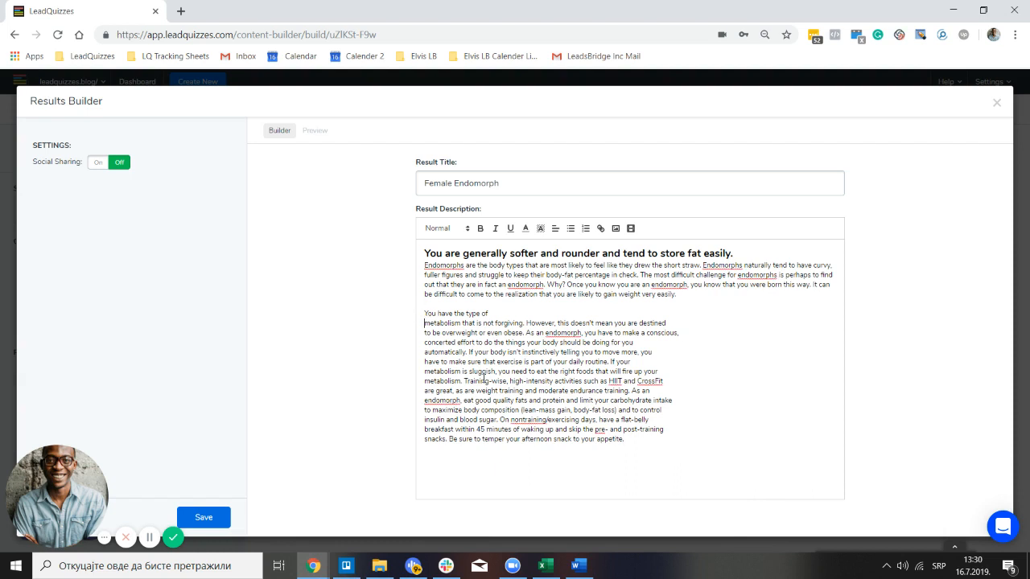
pyautogui.press('BackSpace')
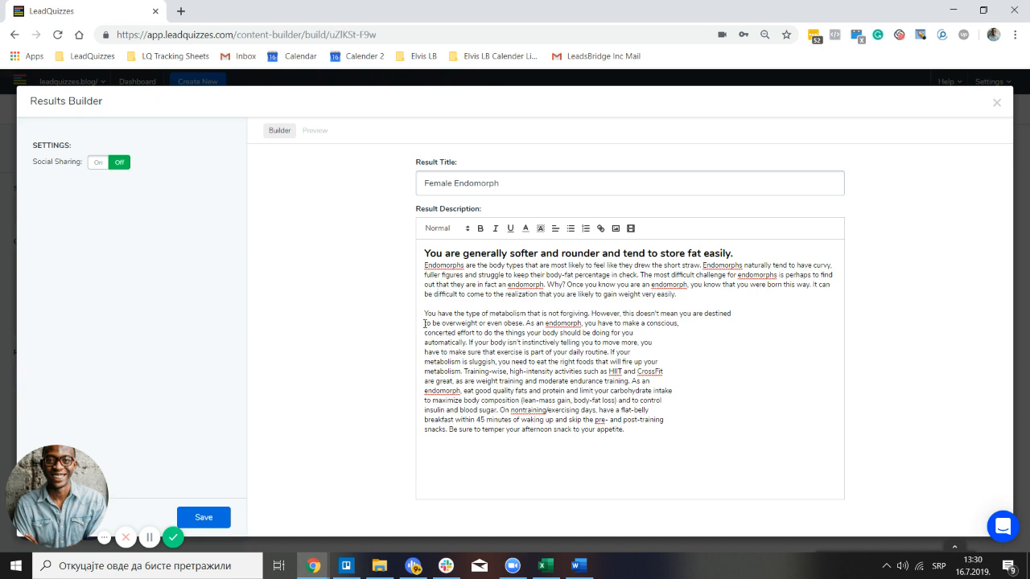
pyautogui.hotkey('ctrl', 'z')
pyautogui.hotkey('ctrl', 'z')
pyautogui.hotkey('ctrl', 'z')
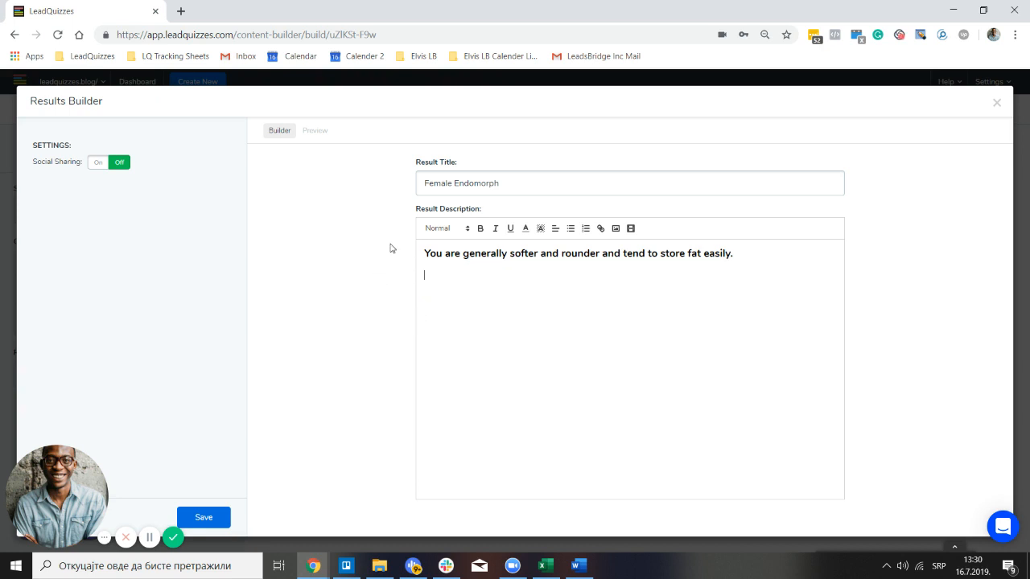
pyautogui.rightClick(427, 277)
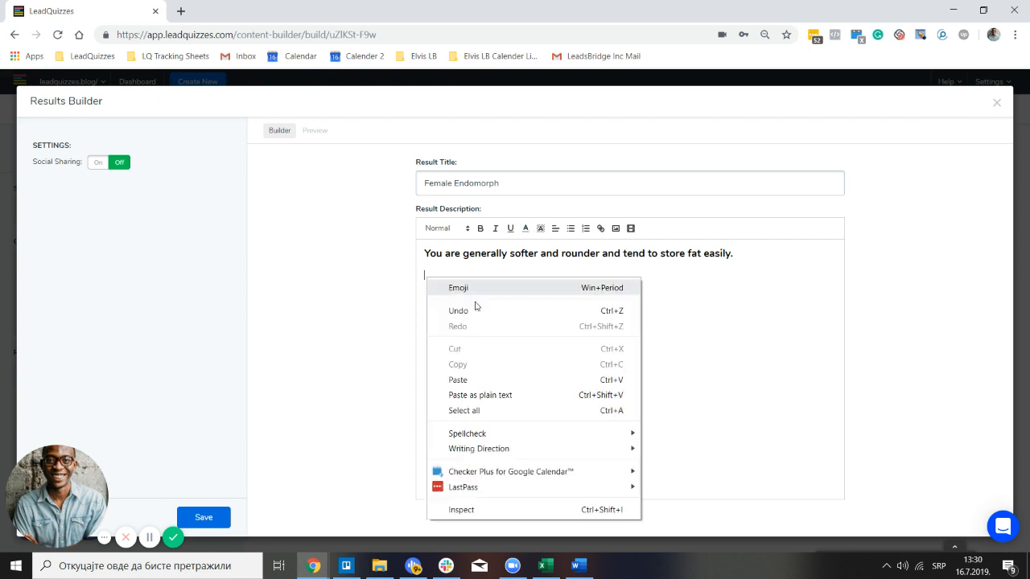
pyautogui.click(515, 395)
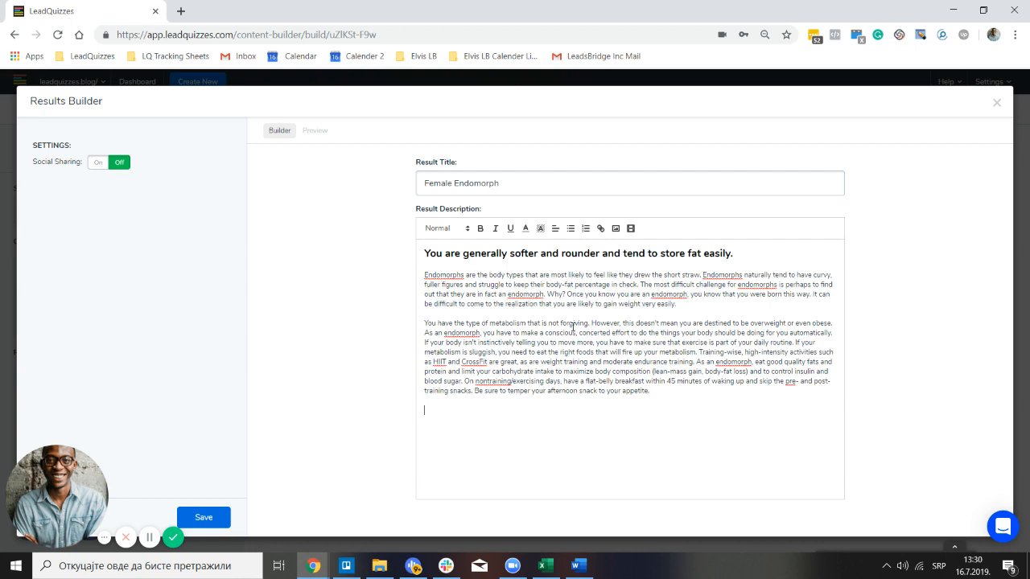
# Select the YouTube link in the Word notes document
pyautogui.click(576, 565)
pyautogui.scroll(-2, 550, 447)
pyautogui.moveTo(475, 439); pyautogui.dragTo(306, 439)
pyautogui.hotkey('ctrl', 'c')
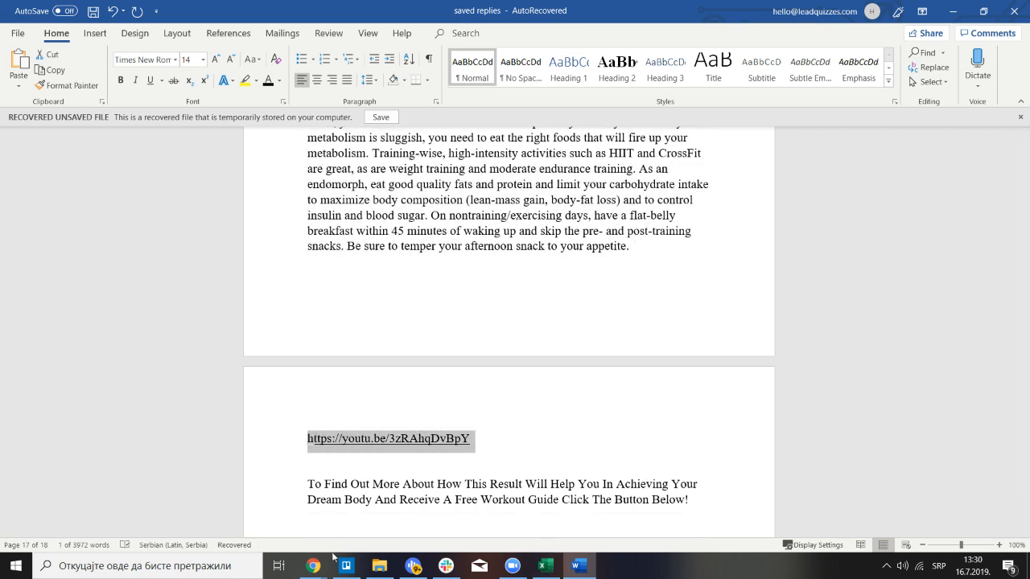
pyautogui.click(313, 566)
pyautogui.click(498, 527)
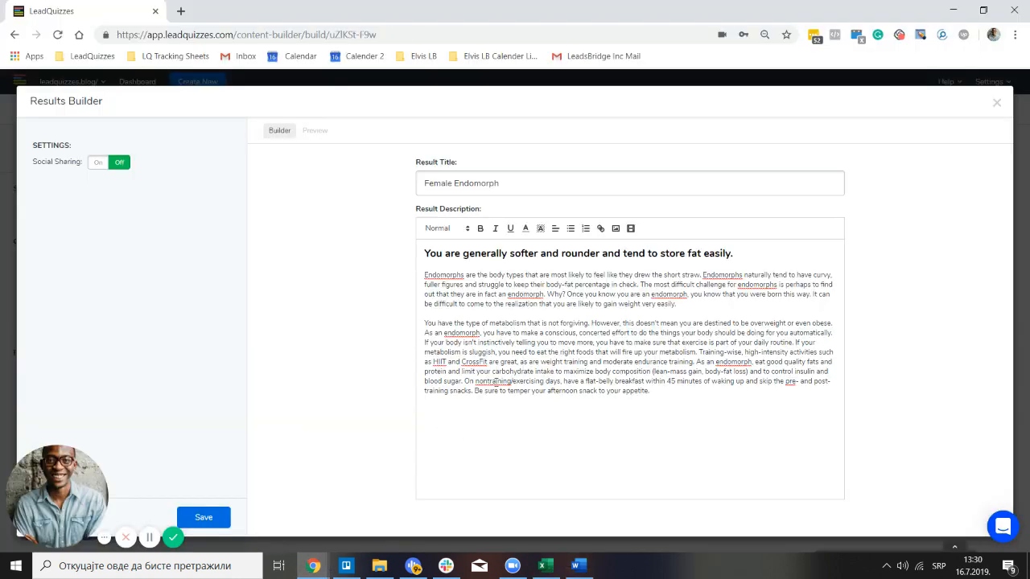
pyautogui.click(631, 230)
pyautogui.hotkey('ctrl', 'v')
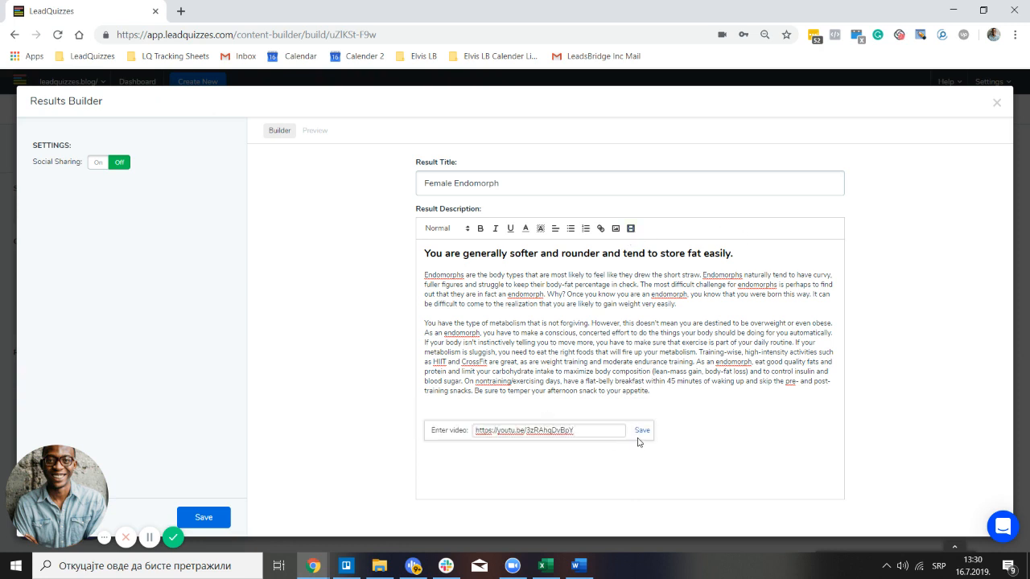
pyautogui.click(643, 431)
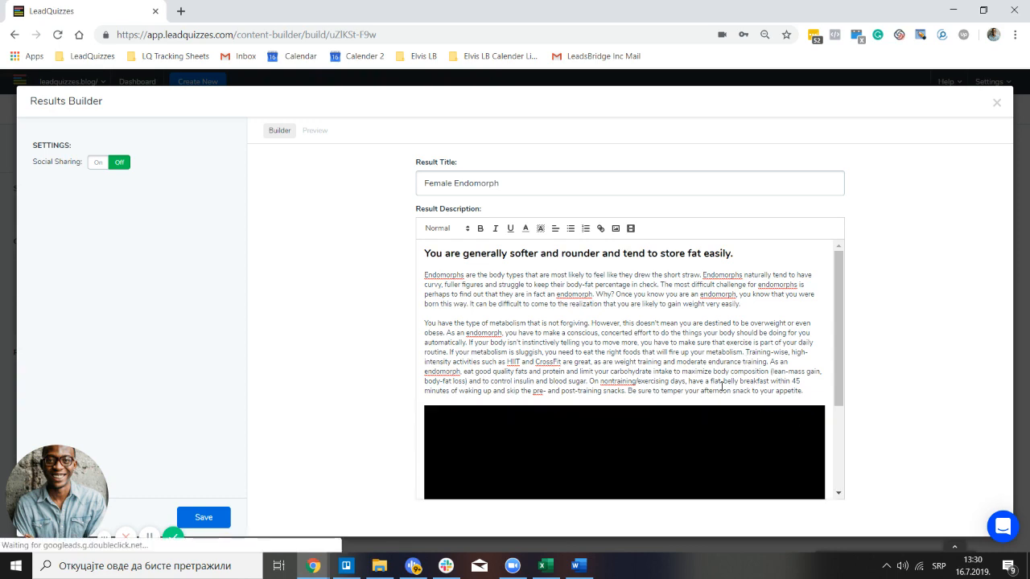
pyautogui.scroll(-2, 661, 351)
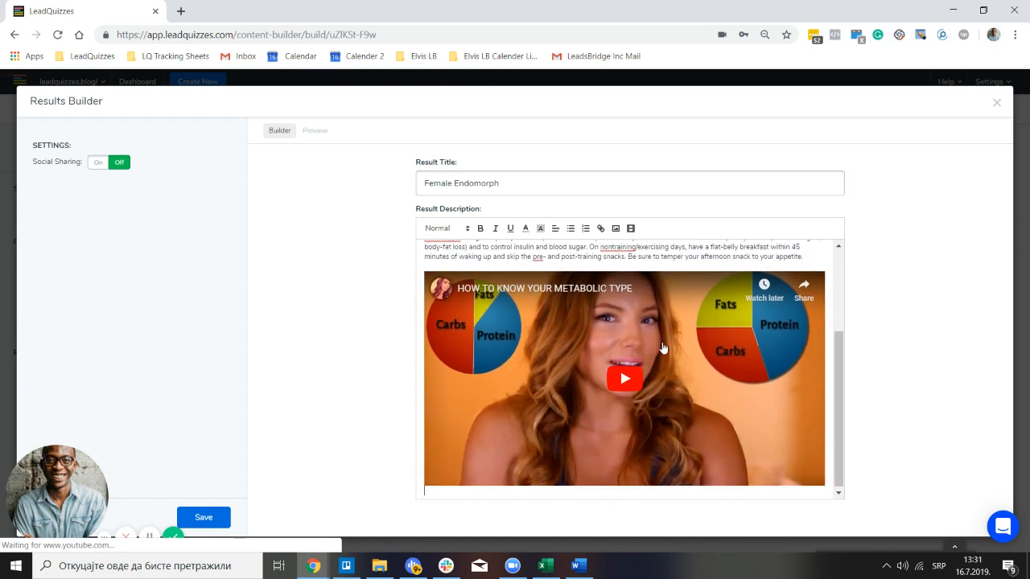
pyautogui.scroll(3, 661, 352)
pyautogui.scroll(-1, 664, 340)
pyautogui.scroll(-2, 663, 340)
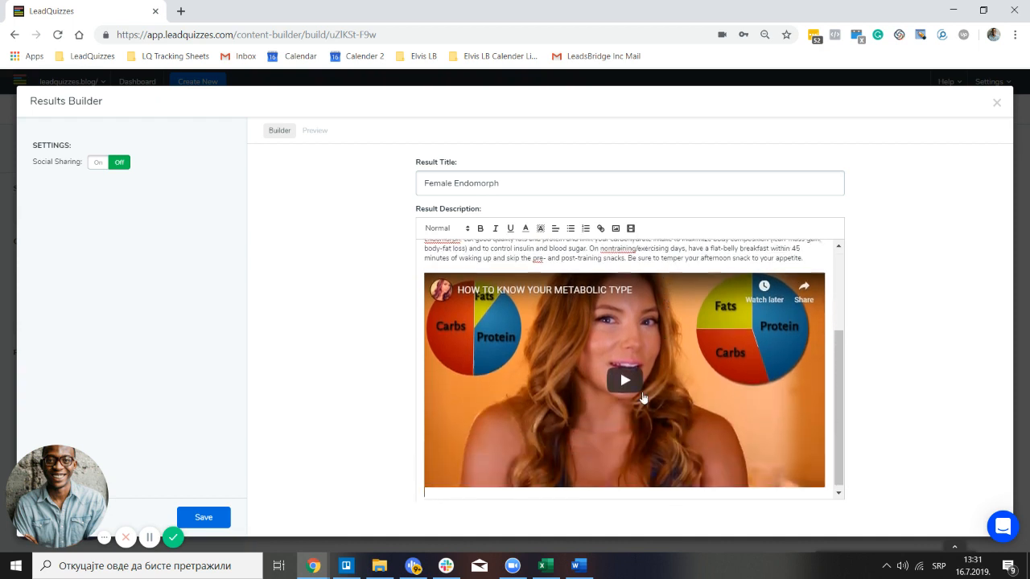
pyautogui.click(701, 488)
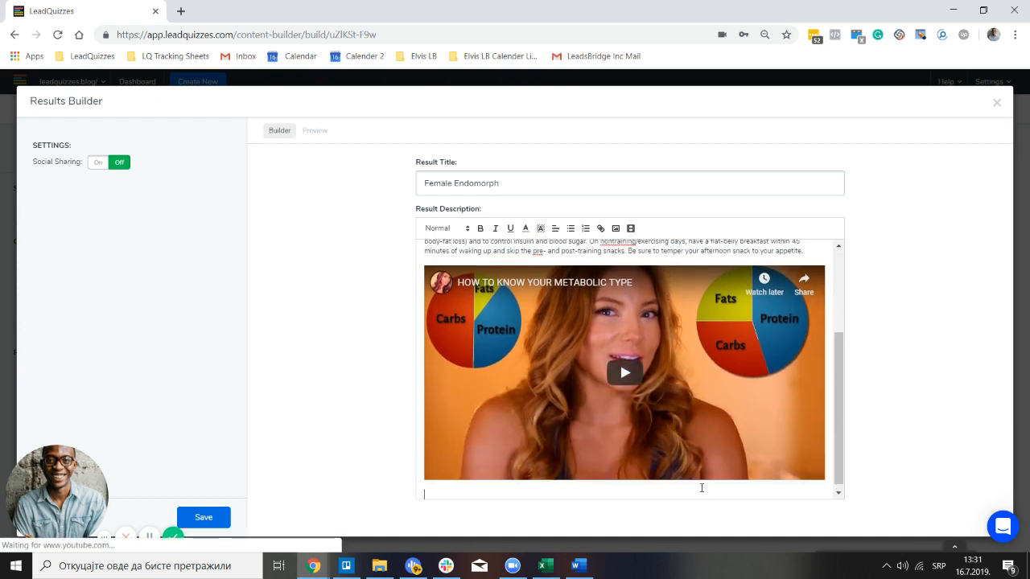
# Copy the 'To Find Out More…' free-workout-guide paragraph from the Word notes and return to LeadQuizzes
pyautogui.moveTo(575, 566)
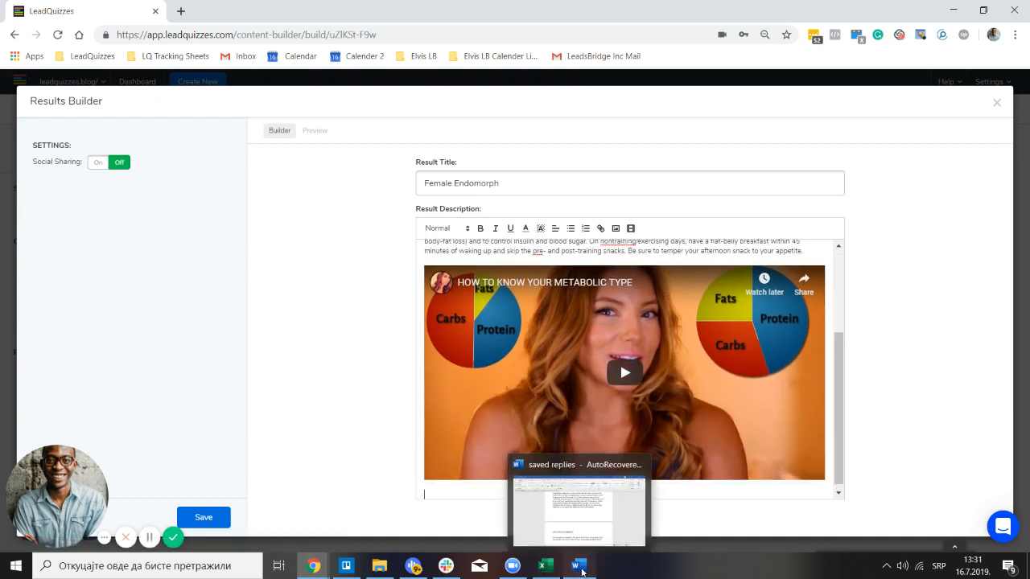
pyautogui.click(533, 457)
pyautogui.scroll(-2, 357, 404)
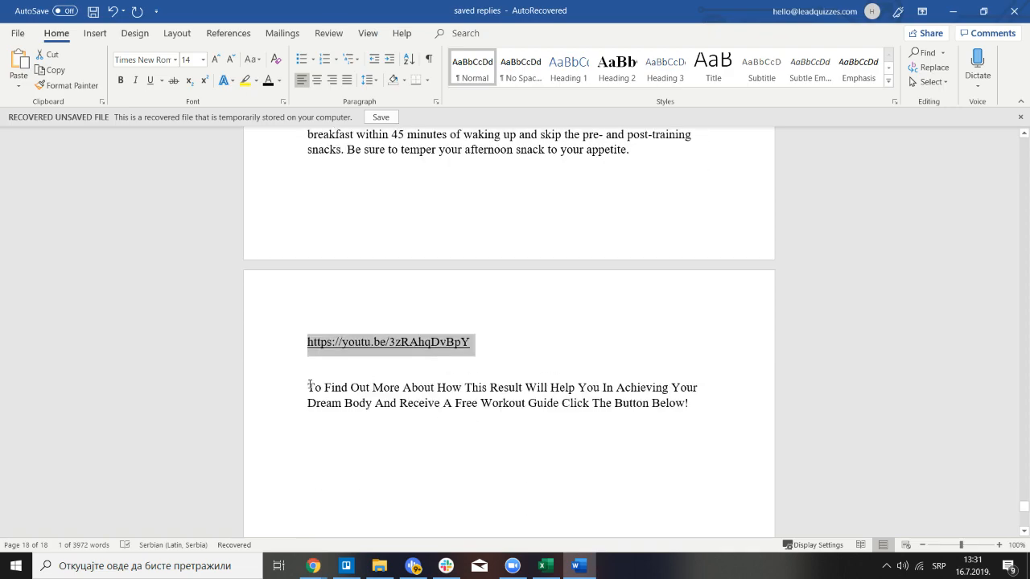
pyautogui.moveTo(306, 384); pyautogui.dragTo(705, 411)
pyautogui.hotkey('ctrl', 'c')
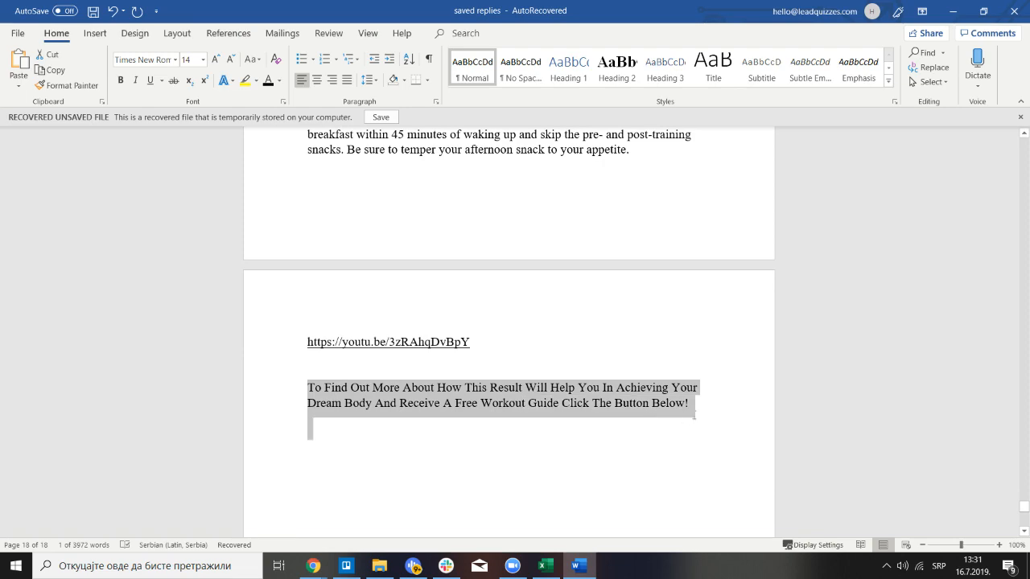
pyautogui.click(312, 566)
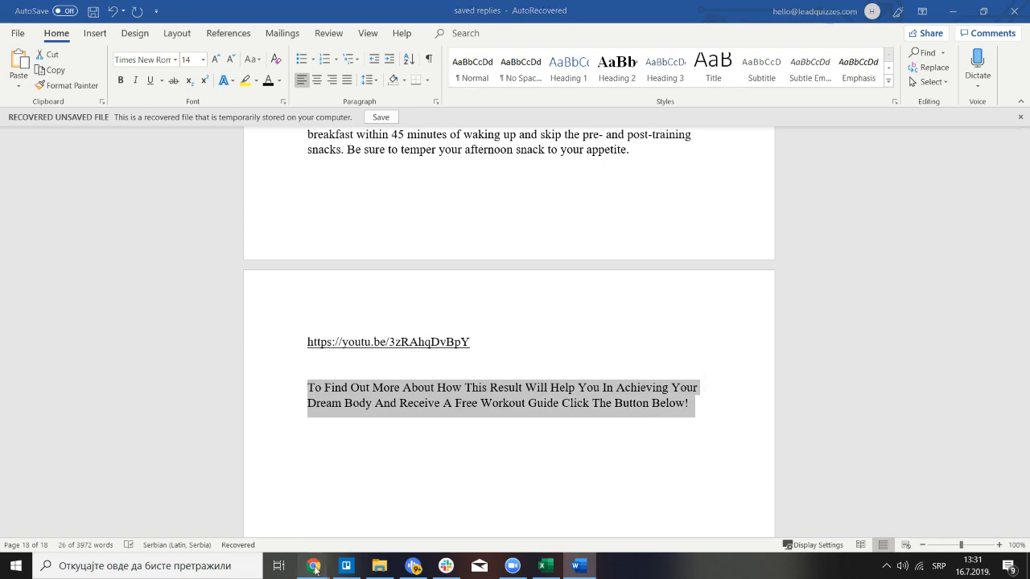
pyautogui.click(510, 511)
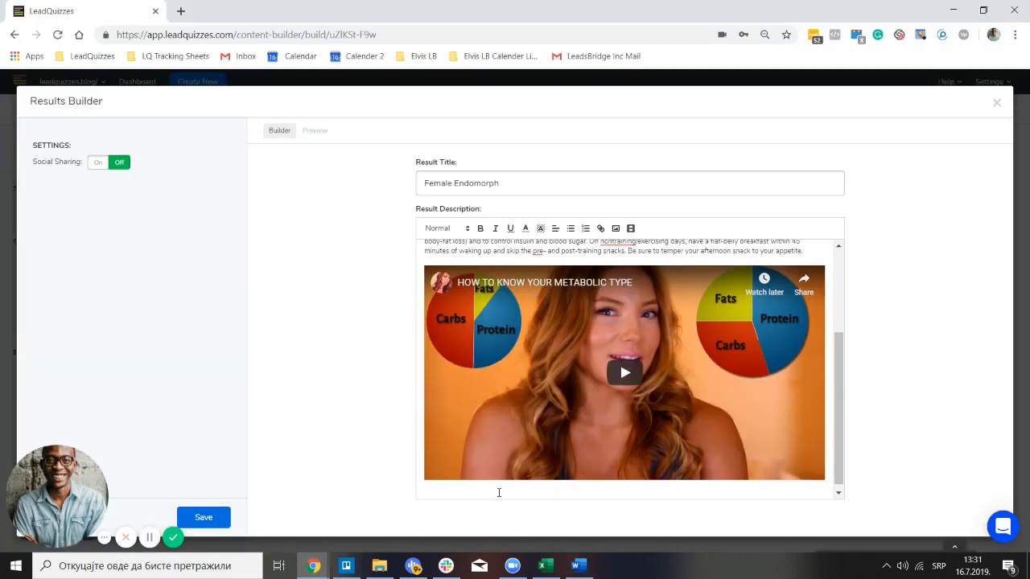
# Paste the free-workout-guide paragraph below the video, set it Large and centred, then start a new line
pyautogui.click(498, 492)
pyautogui.hotkey('ctrl', 'v')
pyautogui.moveTo(419, 482); pyautogui.dragTo(503, 492)
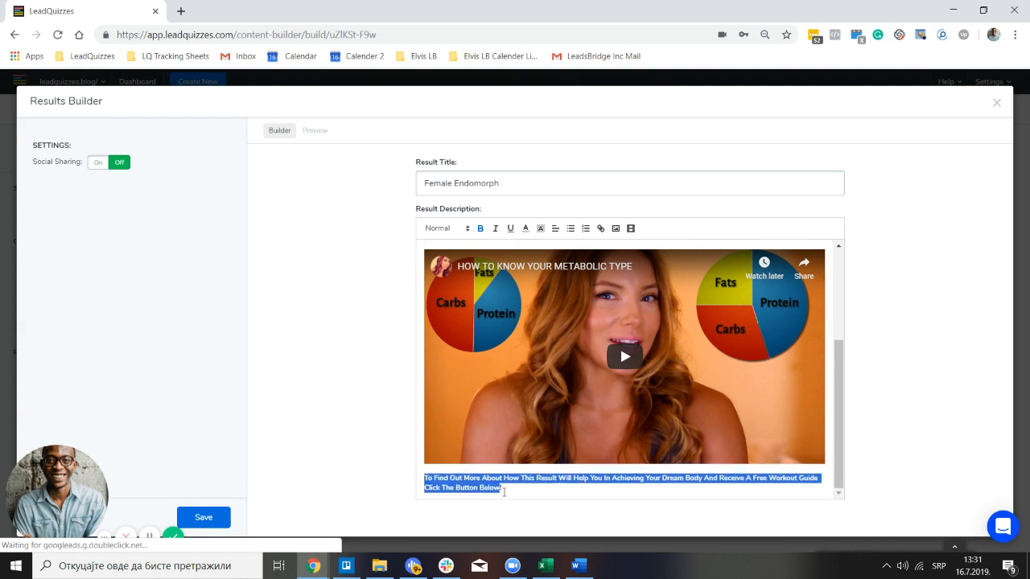
pyautogui.click(470, 232)
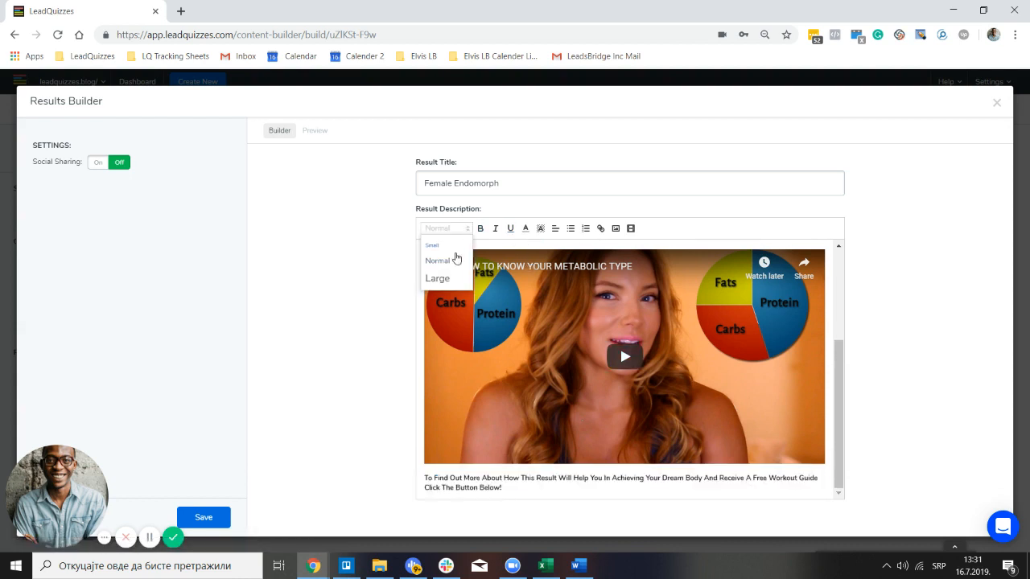
pyautogui.click(438, 278)
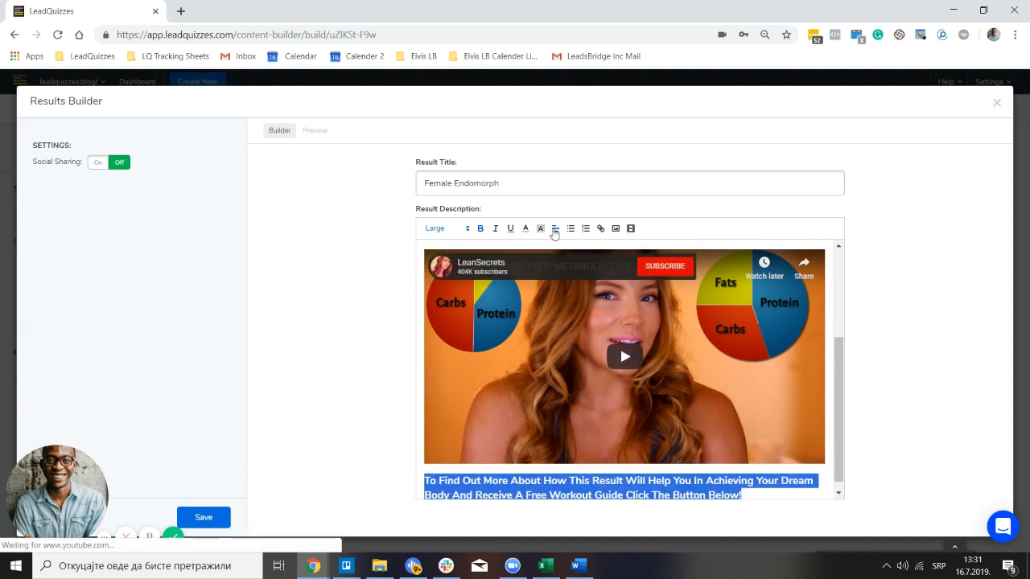
pyautogui.click(555, 229)
pyautogui.click(555, 256)
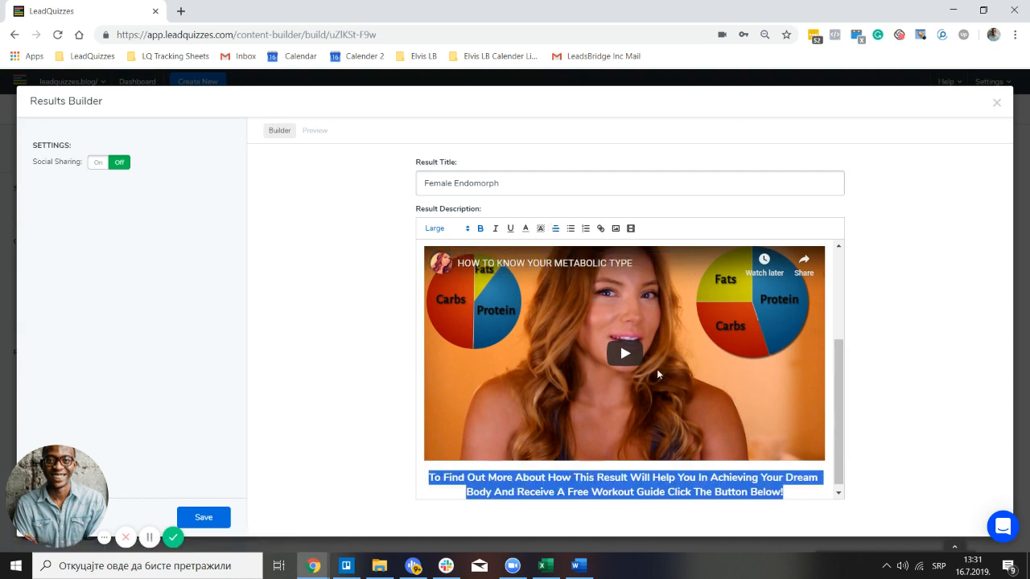
pyautogui.click(800, 490)
pyautogui.press('Return')
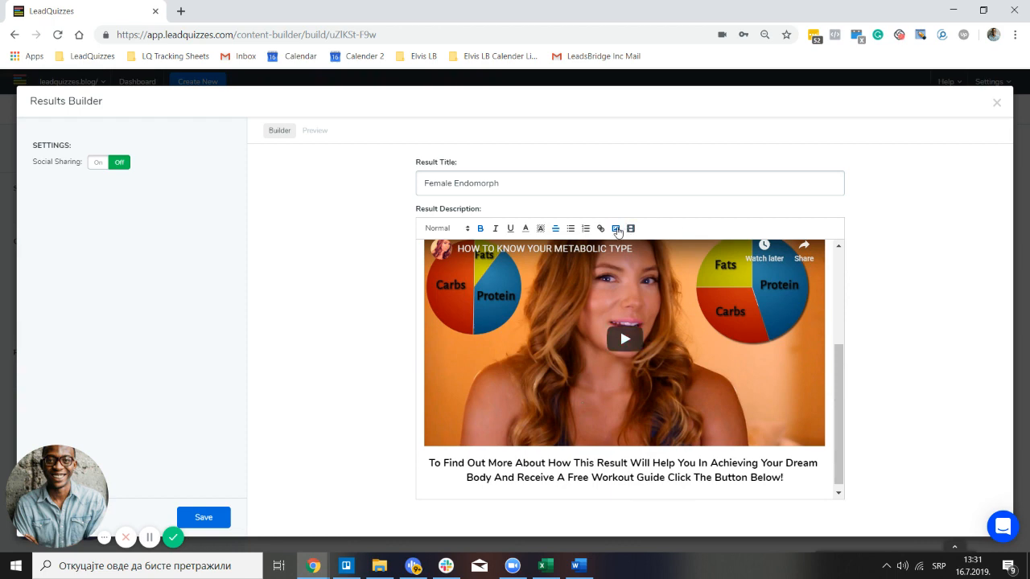
# Upload the Learn More & Claim Free Workout Guide button image from the computer and centre it
pyautogui.click(616, 228)
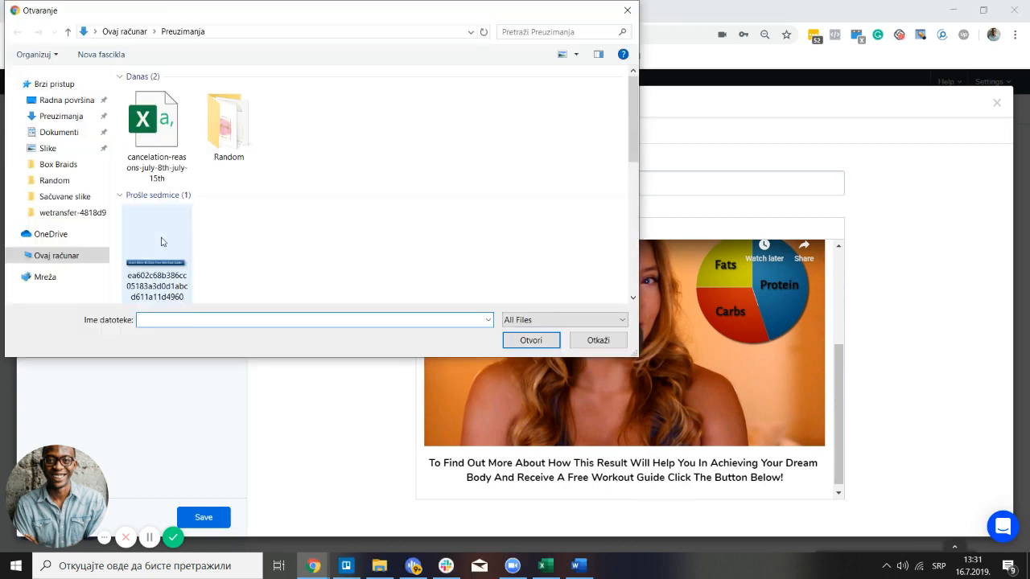
pyautogui.click(169, 276)
pyautogui.click(531, 340)
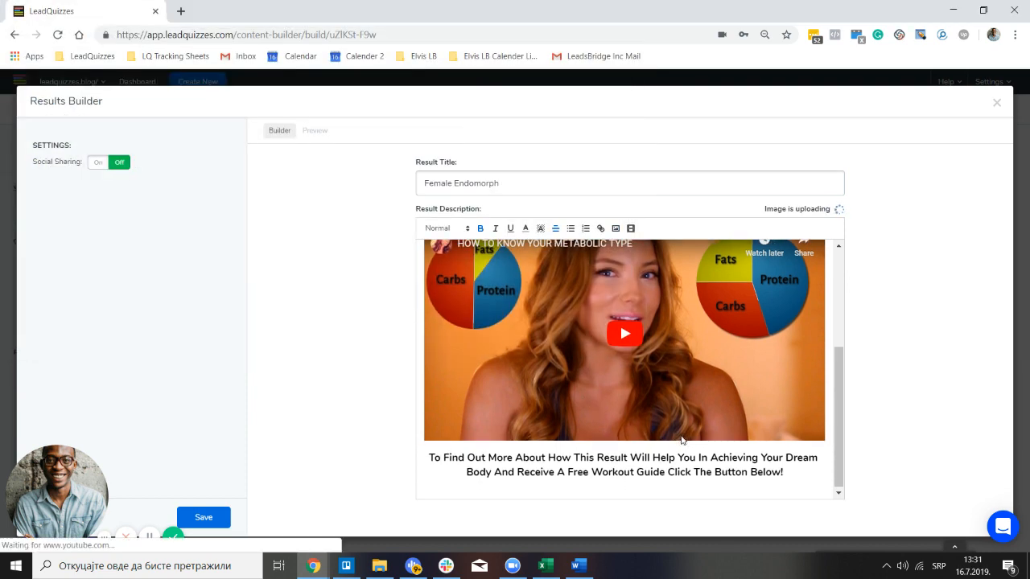
pyautogui.scroll(-2, 620, 440)
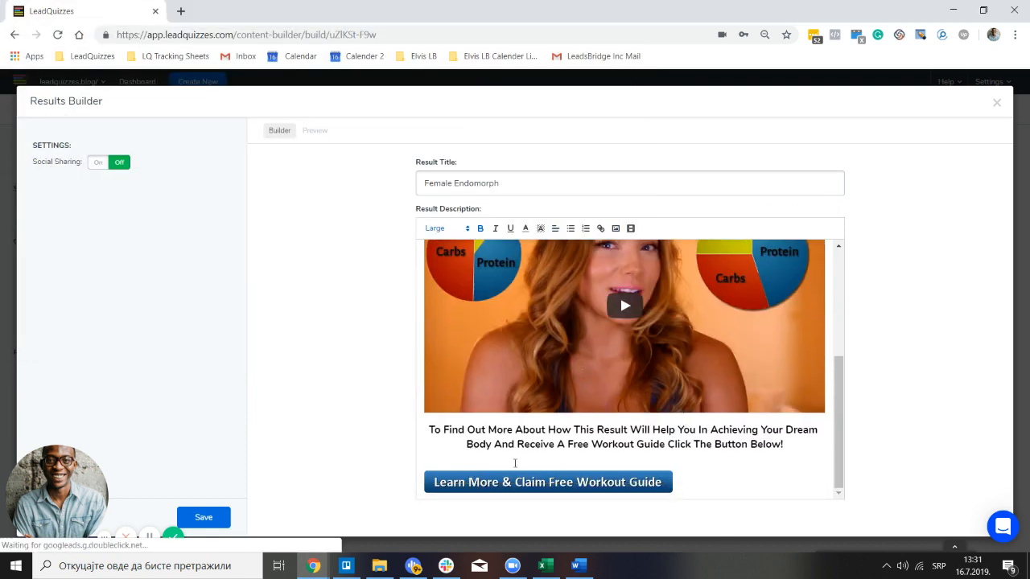
pyautogui.click(555, 229)
pyautogui.click(555, 256)
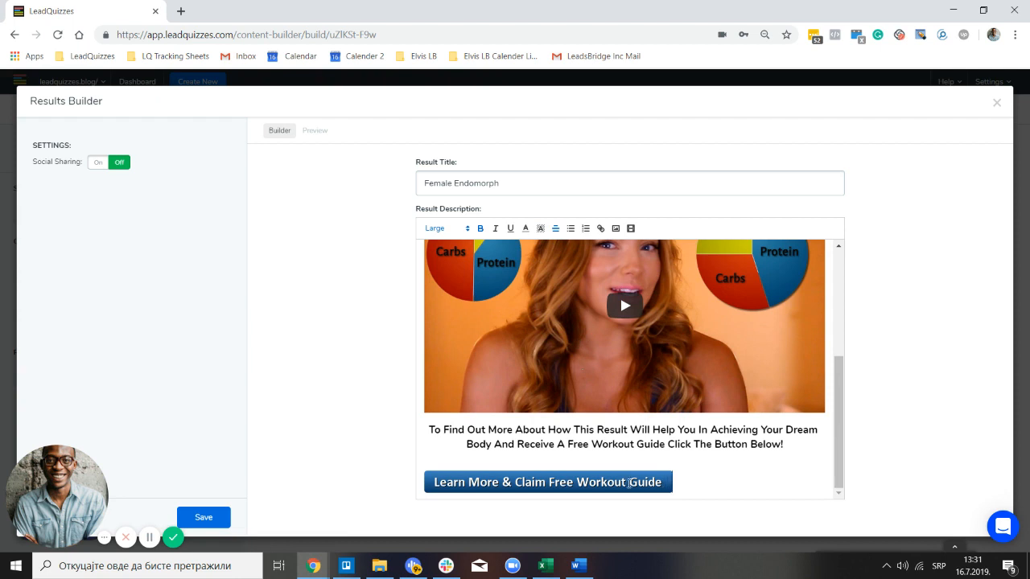
# Re-centre the button image and delete the empty line above it
pyautogui.moveTo(629, 484); pyautogui.dragTo(501, 468)
pyautogui.click(555, 228)
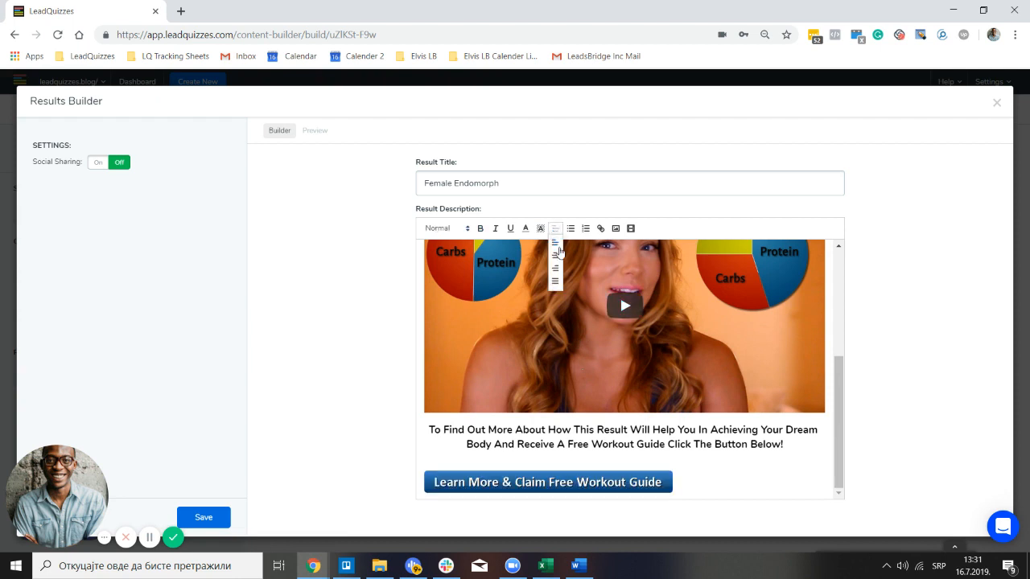
pyautogui.click(556, 255)
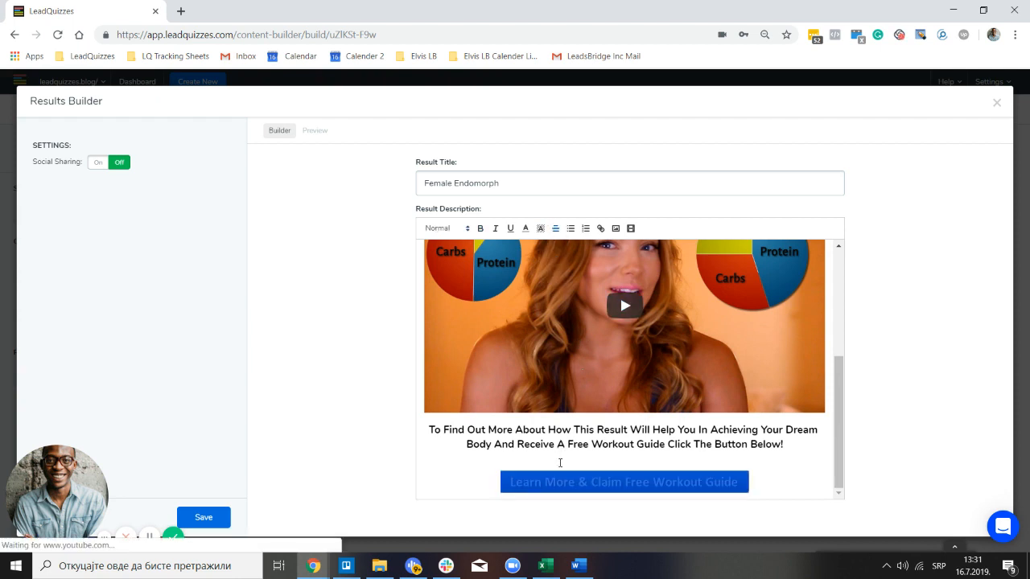
pyautogui.click(578, 466)
pyautogui.press('BackSpace')
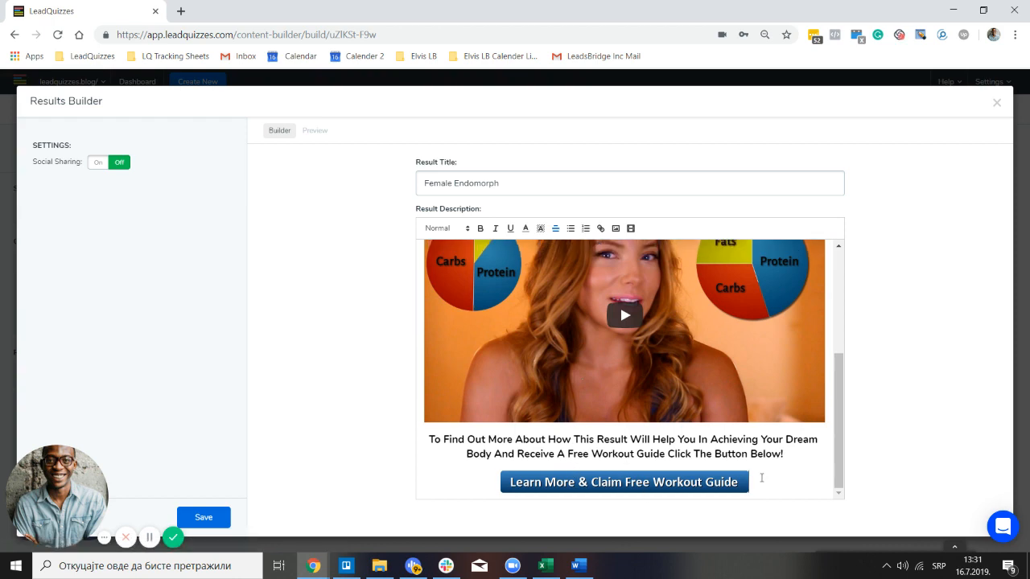
pyautogui.moveTo(761, 478); pyautogui.dragTo(552, 492)
pyautogui.click(576, 565)
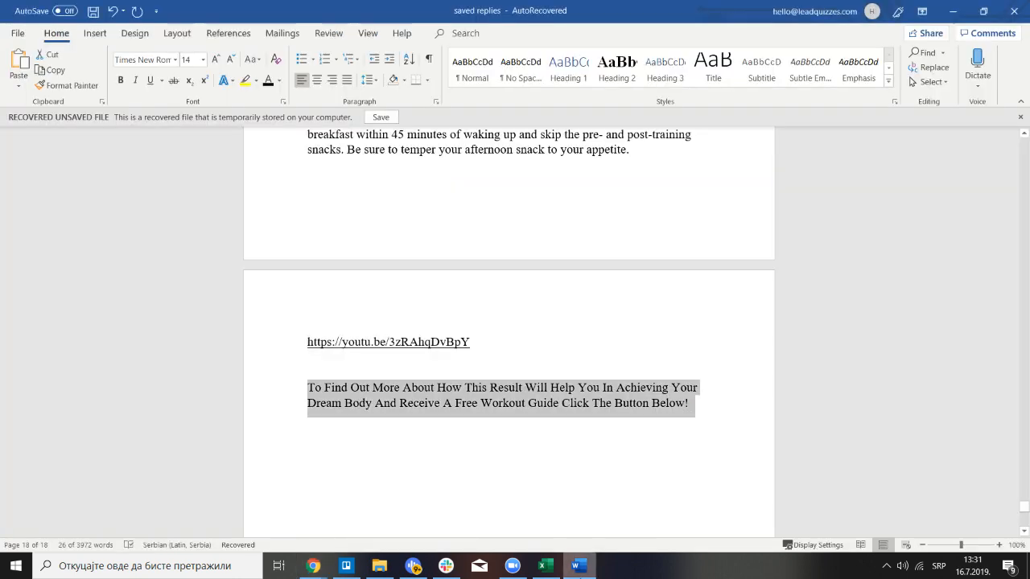
pyautogui.scroll(3, 447, 334)
pyautogui.scroll(10, 447, 334)
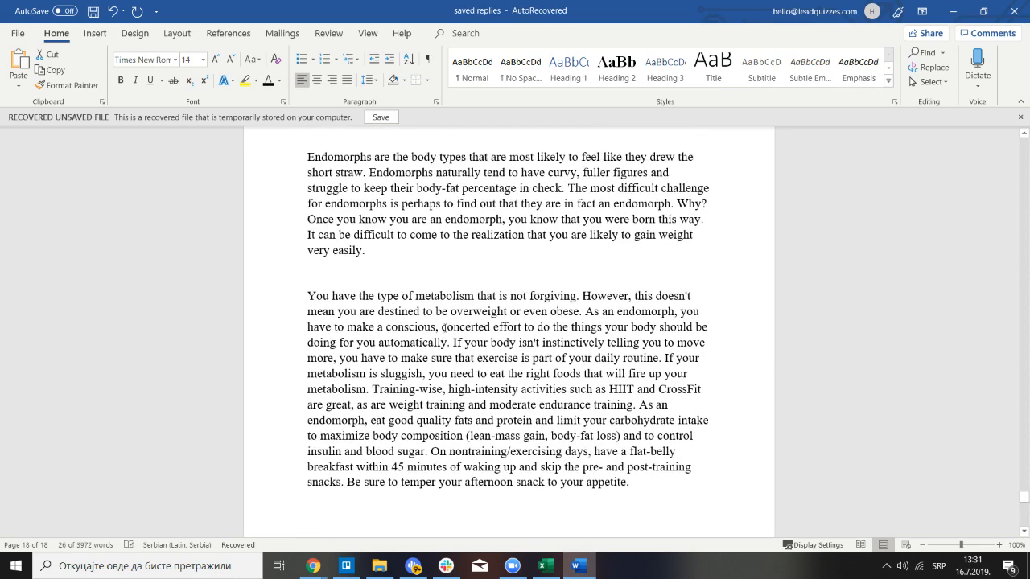
pyautogui.moveTo(515, 167); pyautogui.dragTo(307, 165)
pyautogui.hotkey('ctrl', 'c')
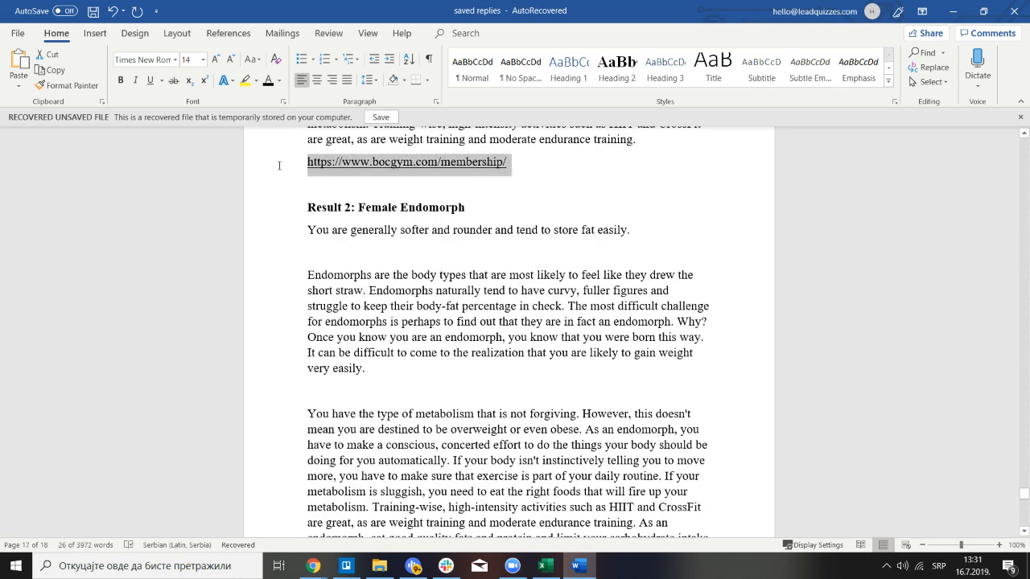
pyautogui.click(314, 565)
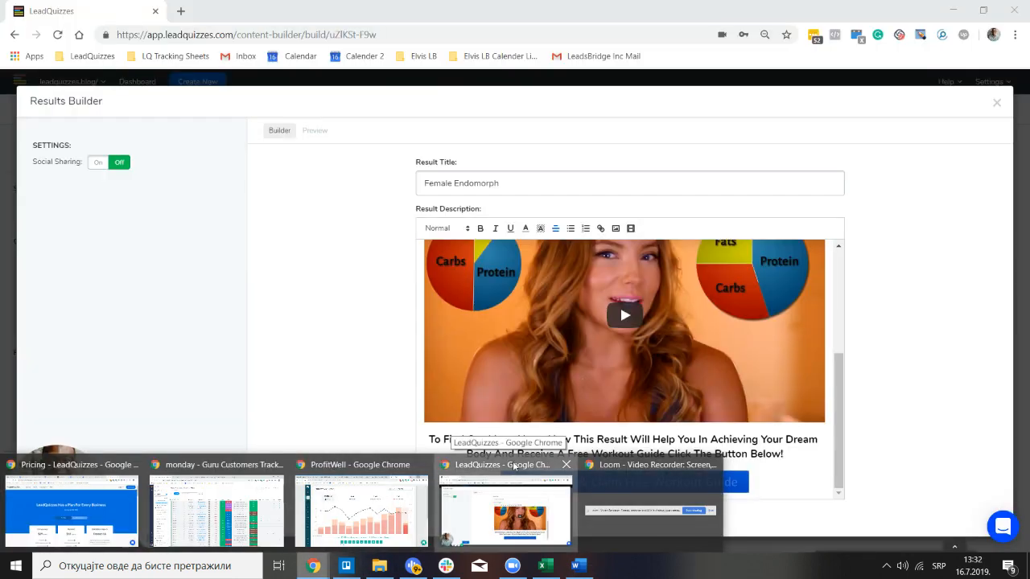
pyautogui.click(494, 531)
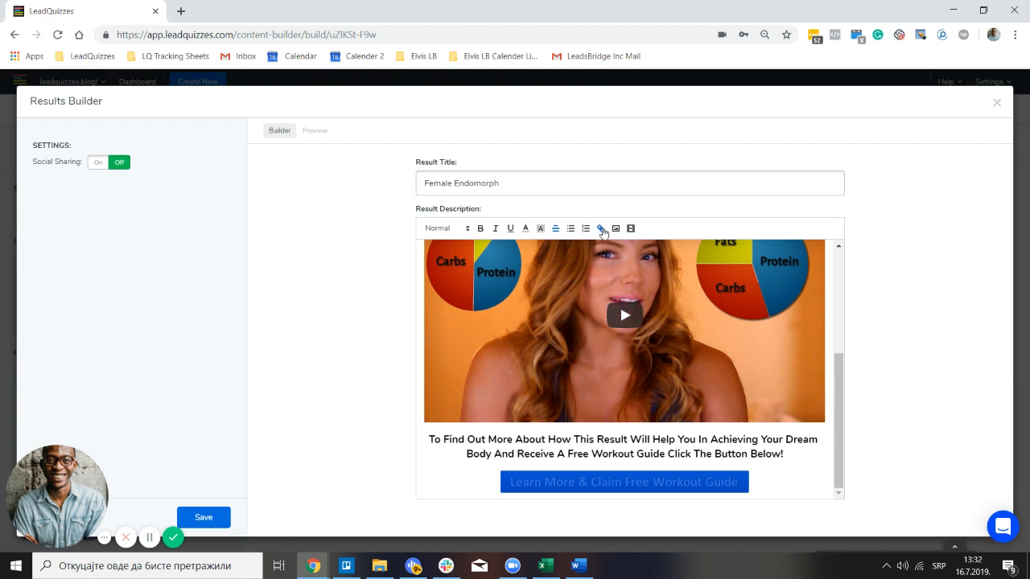
pyautogui.click(602, 231)
pyautogui.hotkey('ctrl', 'v')
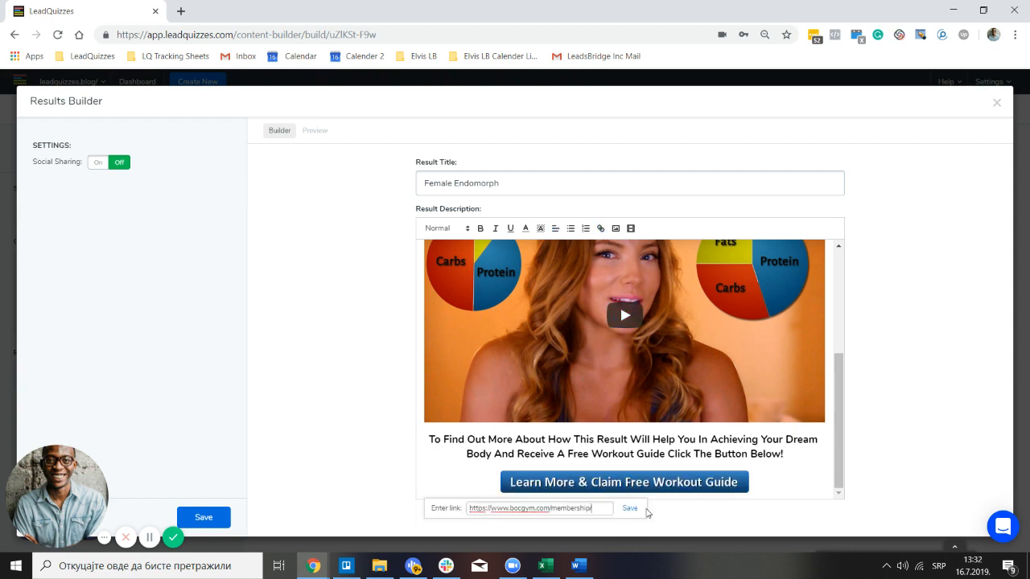
pyautogui.click(629, 508)
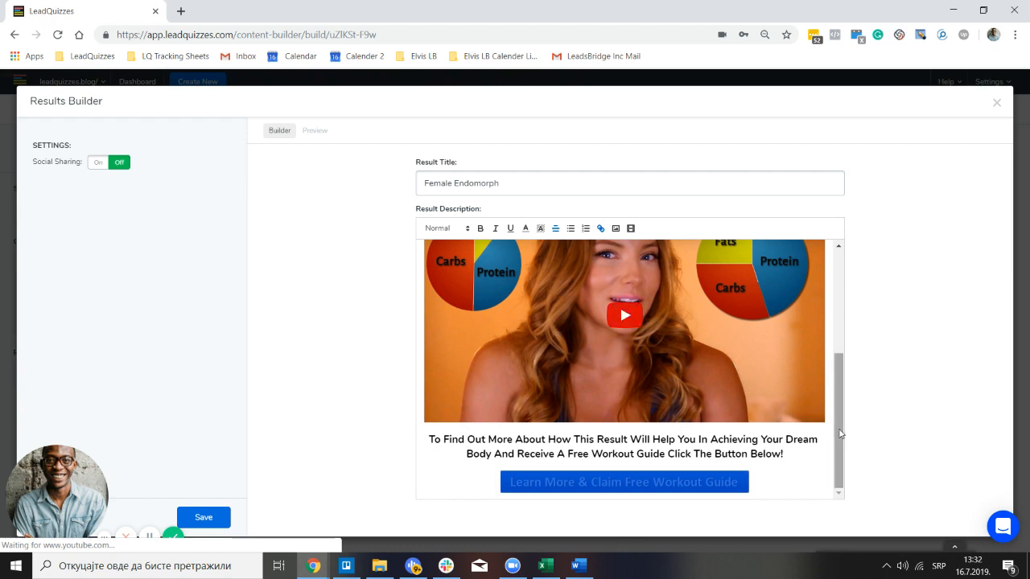
pyautogui.scroll(3, 763, 432)
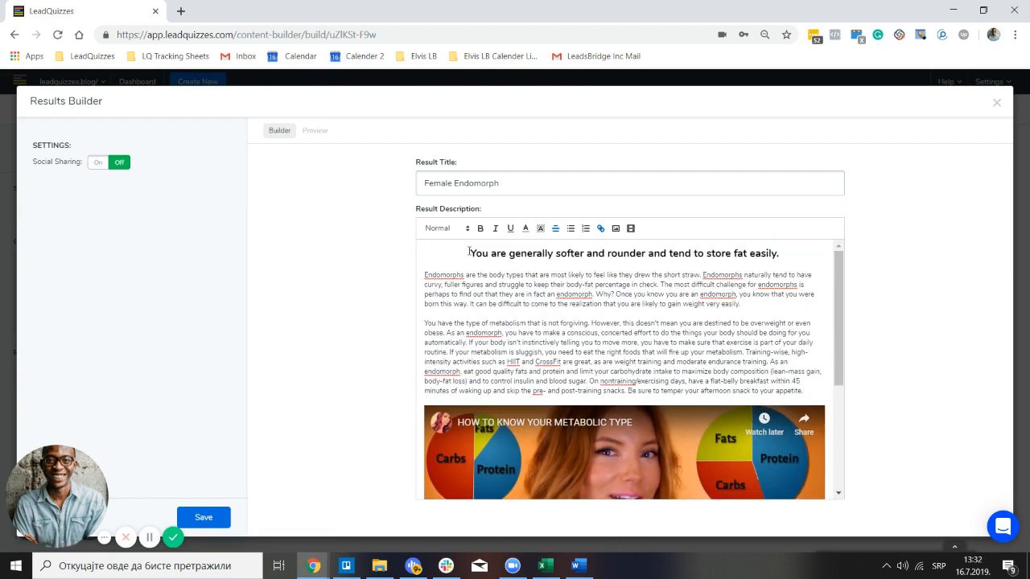
# Left-align the intro heading and check it in the preview
pyautogui.moveTo(469, 251); pyautogui.dragTo(779, 254)
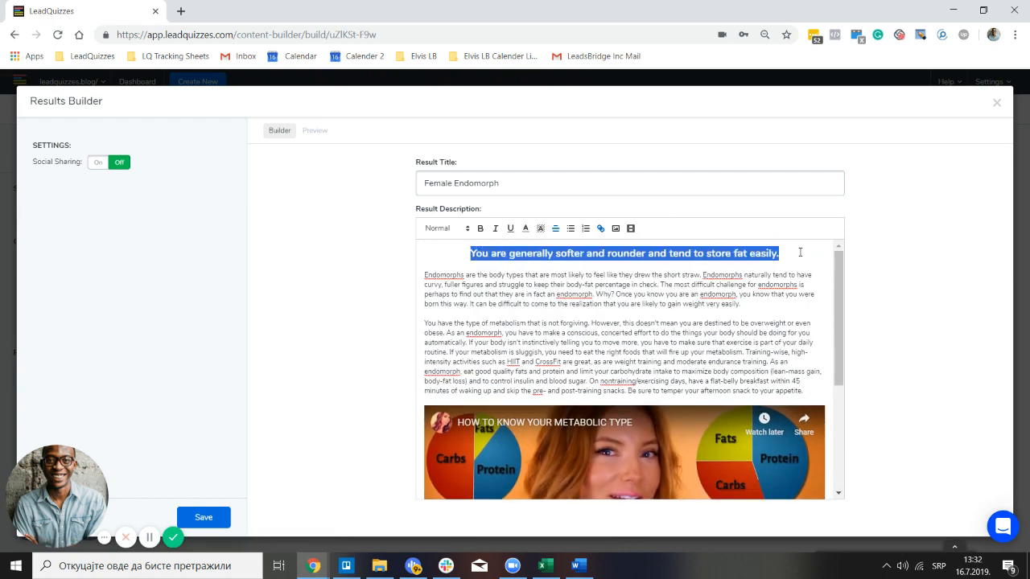
pyautogui.click(555, 229)
pyautogui.click(555, 248)
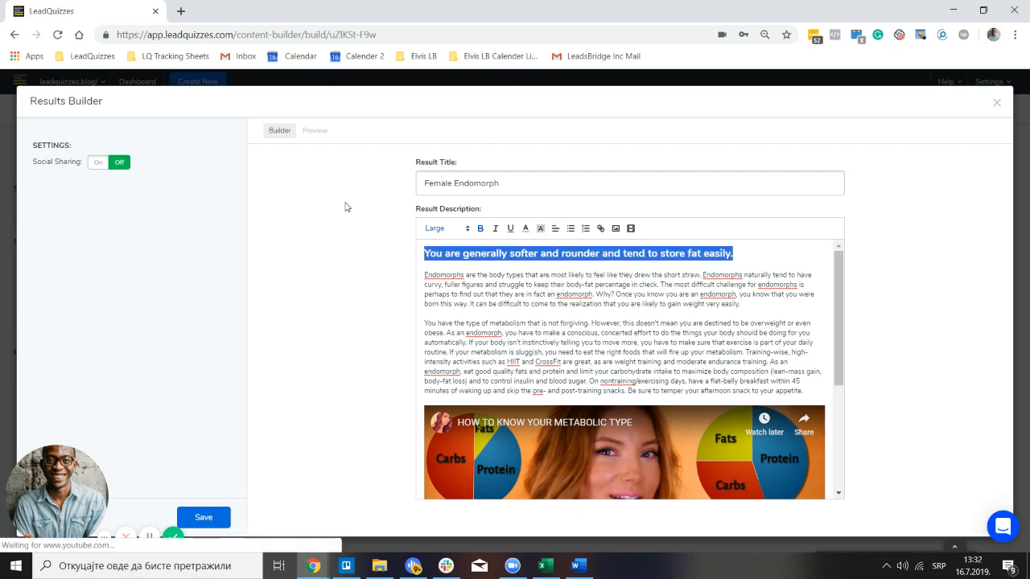
pyautogui.click(316, 131)
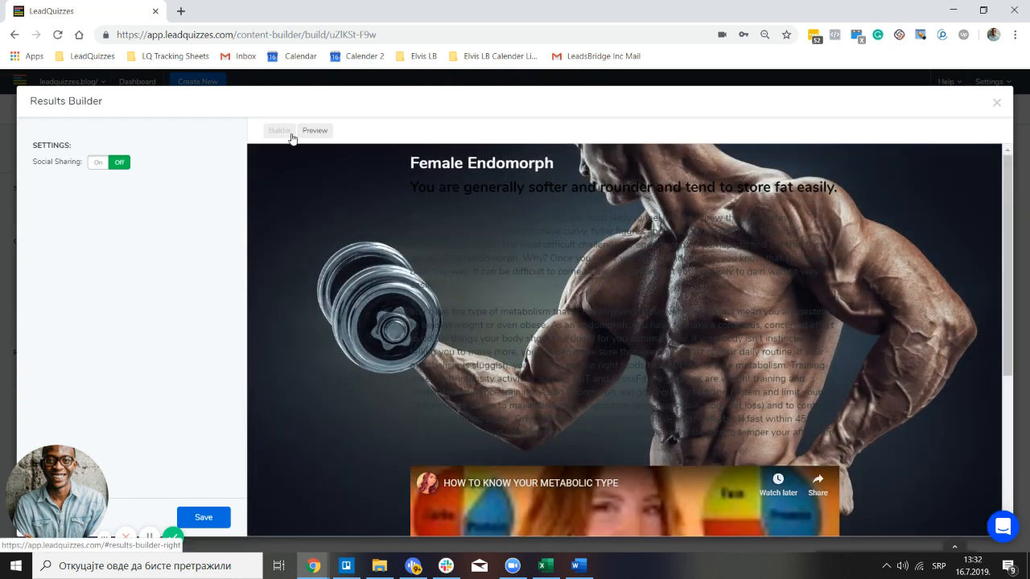
pyautogui.click(288, 133)
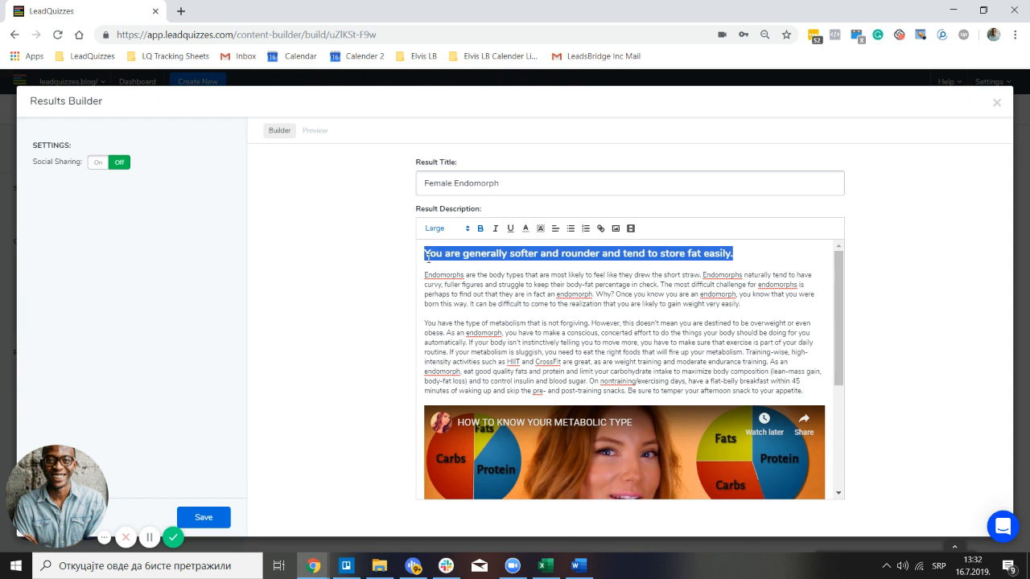
# Colour the description and call-to-action text white, then preview the result page
pyautogui.moveTo(424, 253); pyautogui.dragTo(775, 400)
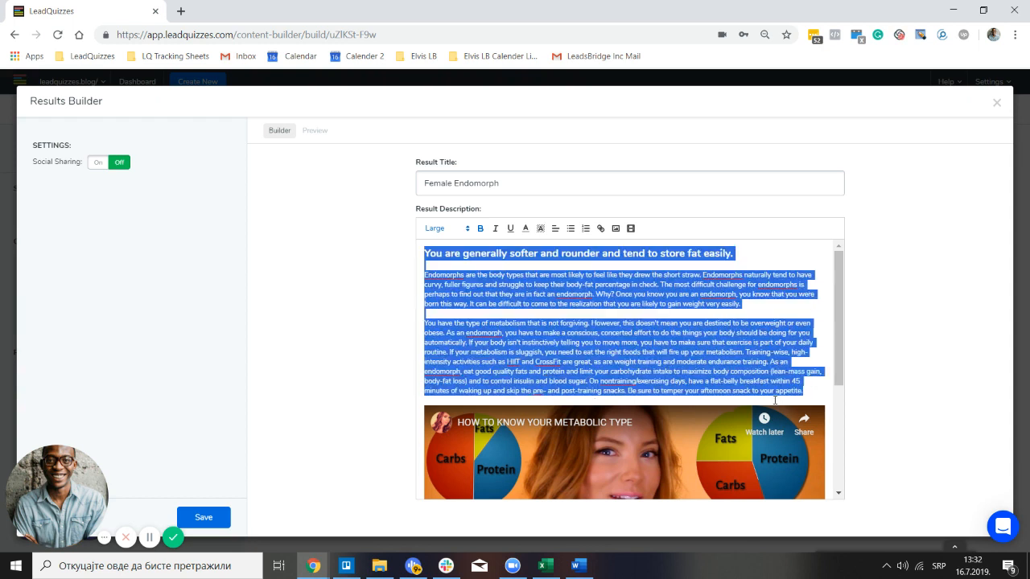
pyautogui.click(525, 229)
pyautogui.click(525, 253)
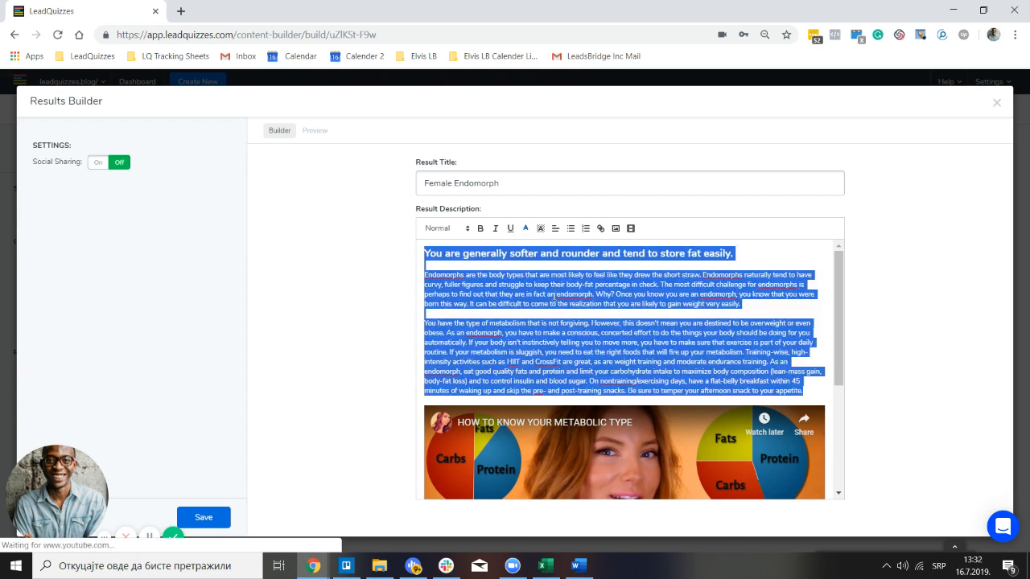
pyautogui.scroll(-6, 431, 439)
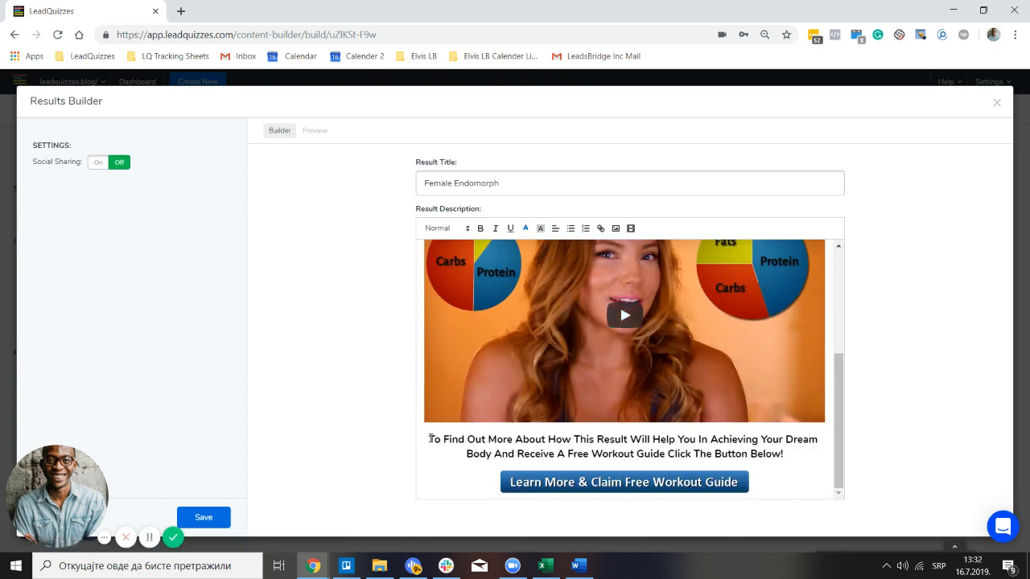
pyautogui.moveTo(431, 440); pyautogui.dragTo(787, 456)
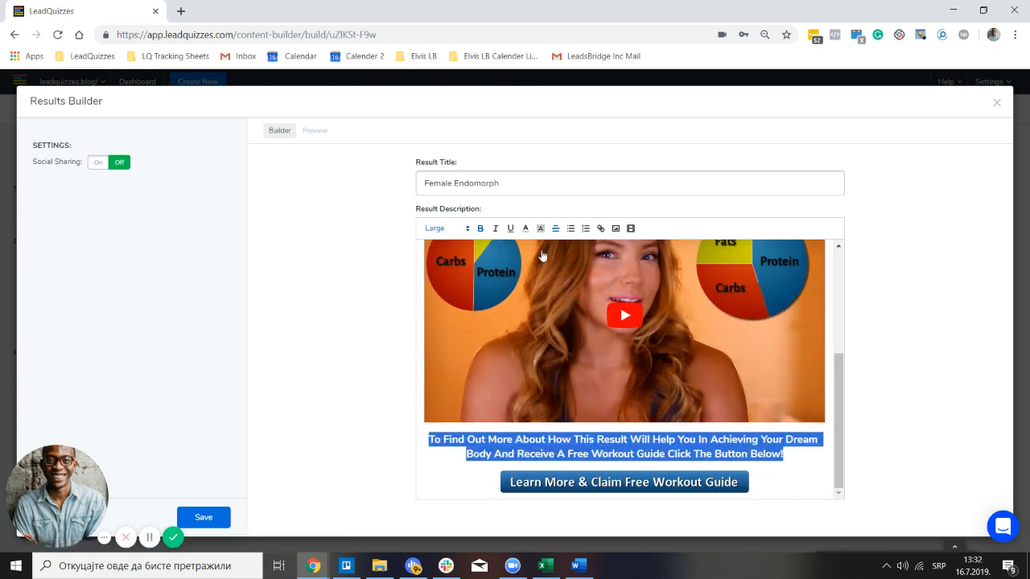
pyautogui.click(525, 230)
pyautogui.click(528, 253)
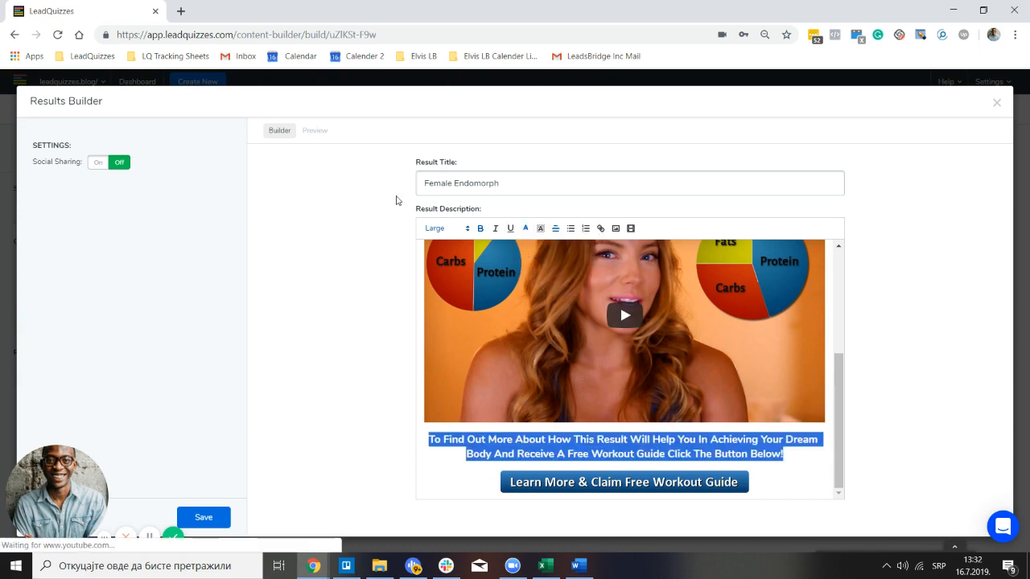
pyautogui.click(314, 131)
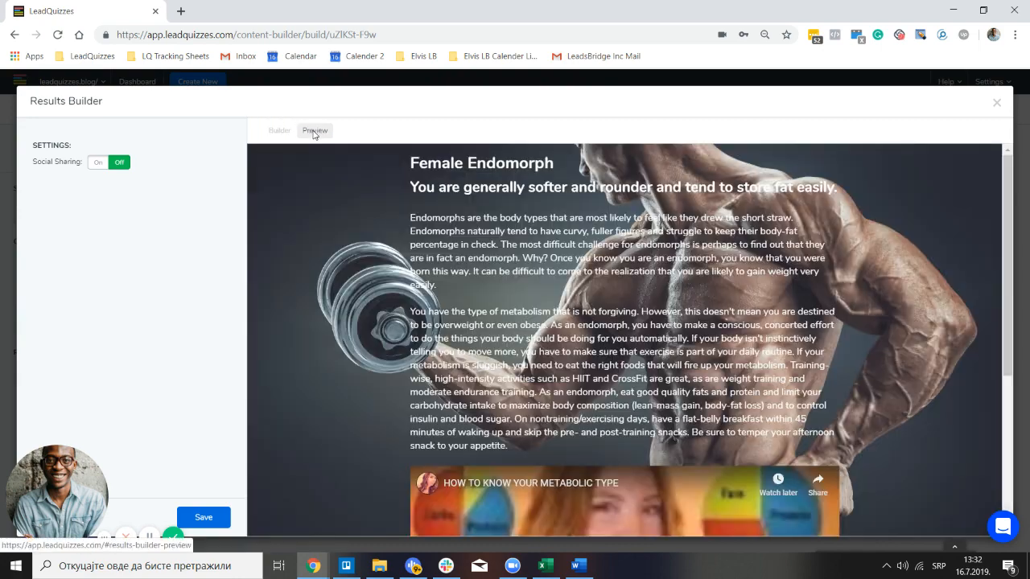
# Scroll through the preview to check the video, call-to-action sentence and Learn More button
pyautogui.scroll(-3, 650, 341)
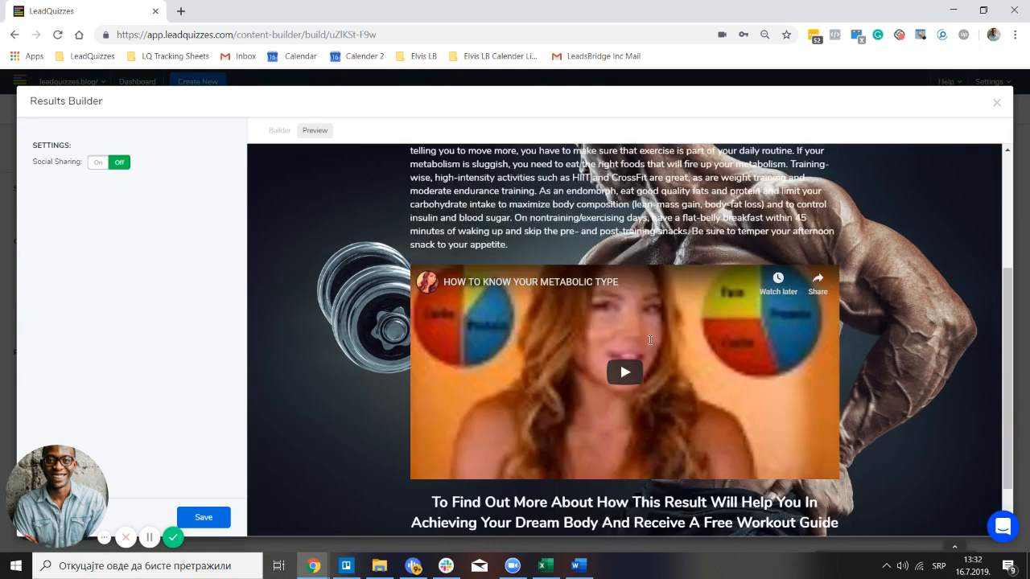
pyautogui.scroll(-1, 650, 341)
pyautogui.scroll(1, 684, 447)
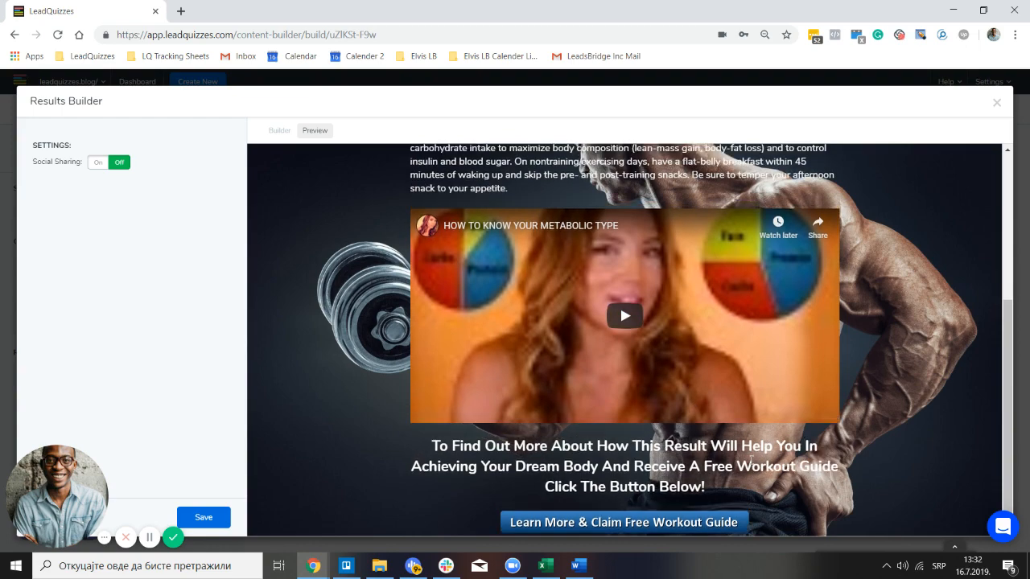
pyautogui.scroll(-1, 611, 432)
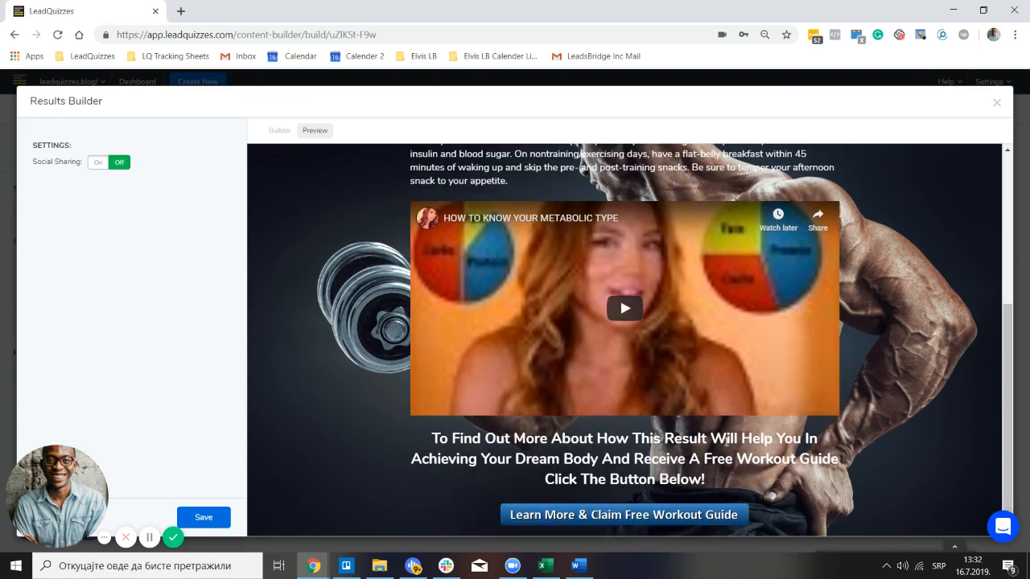
pyautogui.scroll(4, 712, 418)
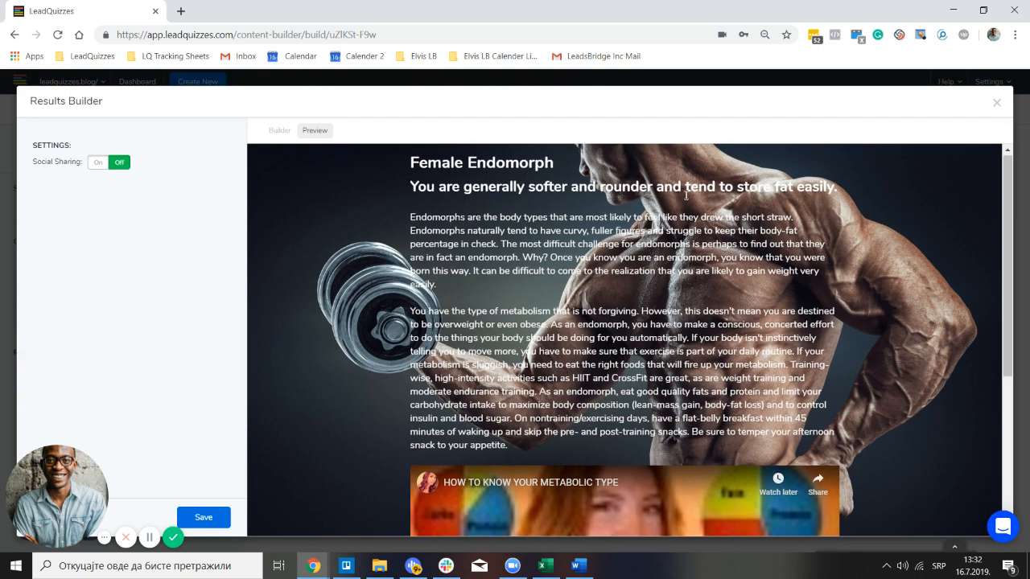
pyautogui.scroll(-3, 699, 191)
pyautogui.scroll(2, 624, 284)
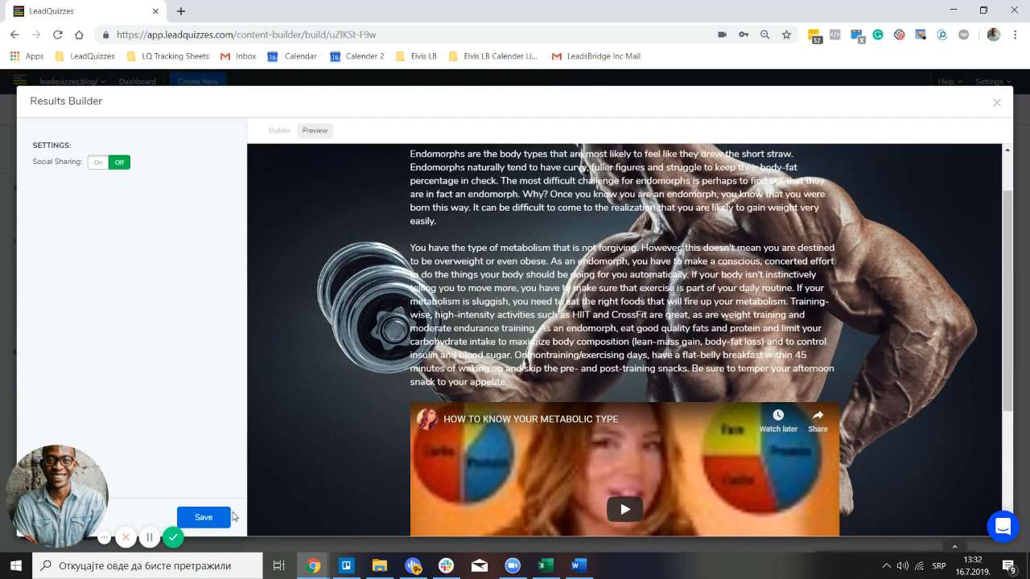